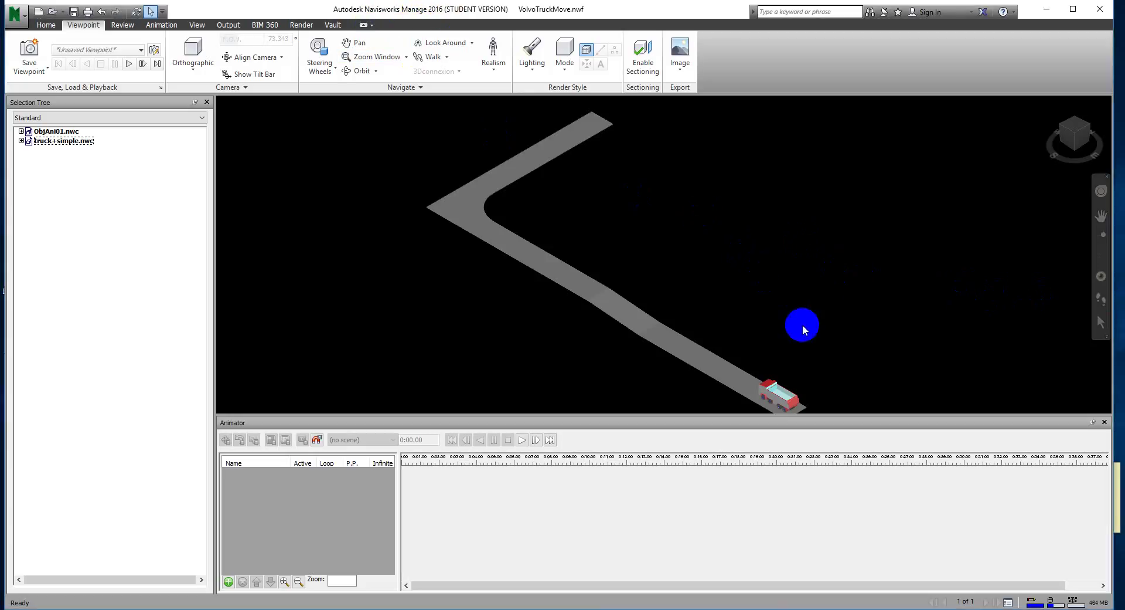
middle_click_drag(801, 324, 747, 249)
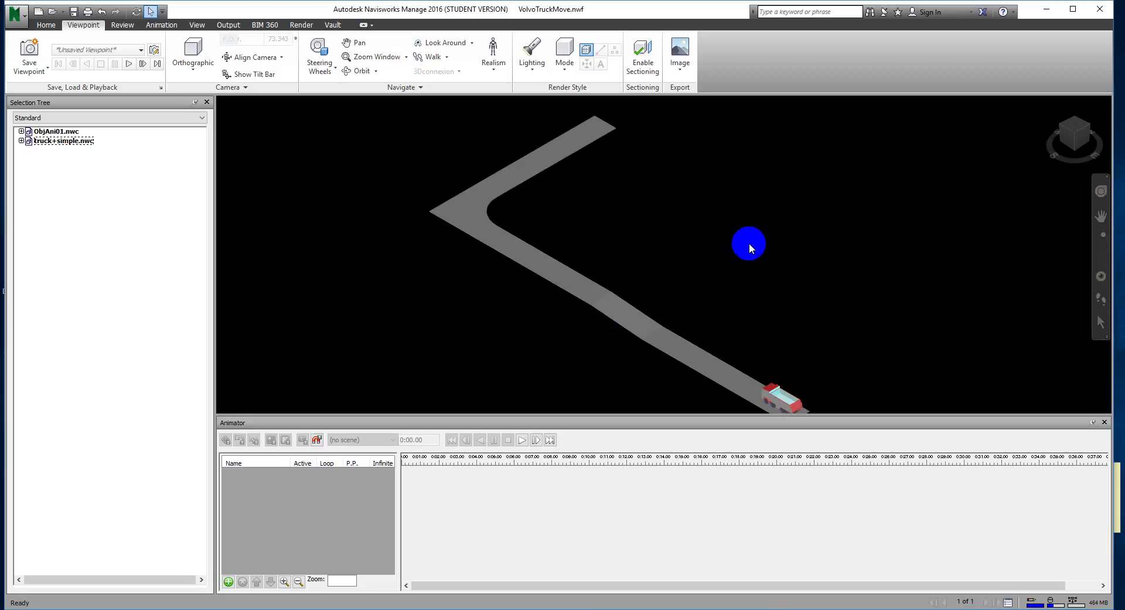
scroll(794, 394, "up", 3)
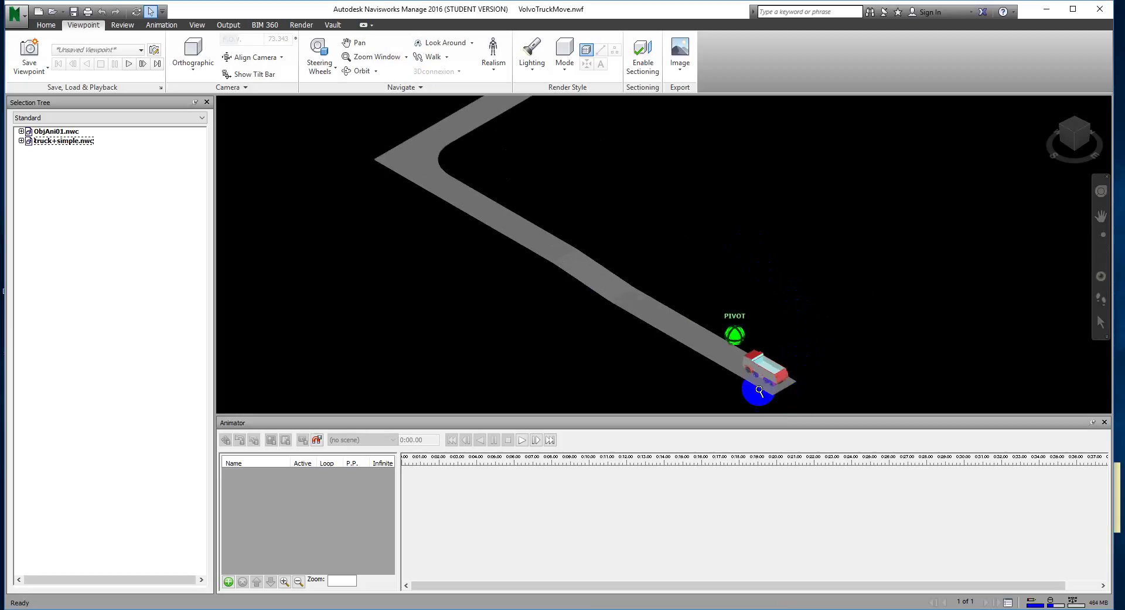
mouse_move(811, 364)
middle_mouse_down()
mouse_move(789, 268)
mouse_move(818, 345)
middle_mouse_up()
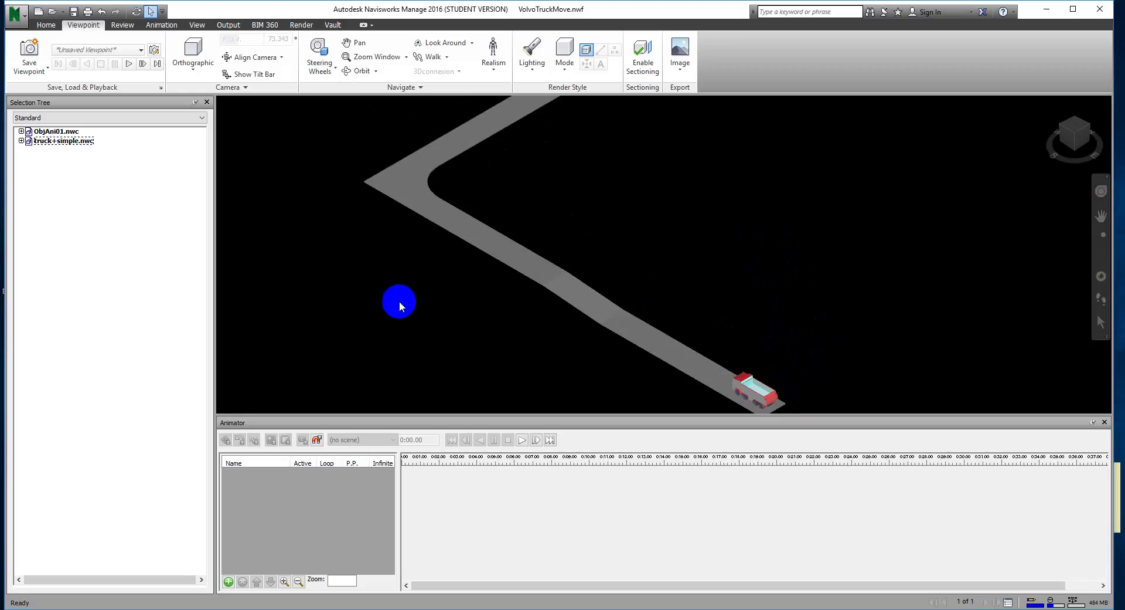
left_click(96, 155)
left_click(189, 162)
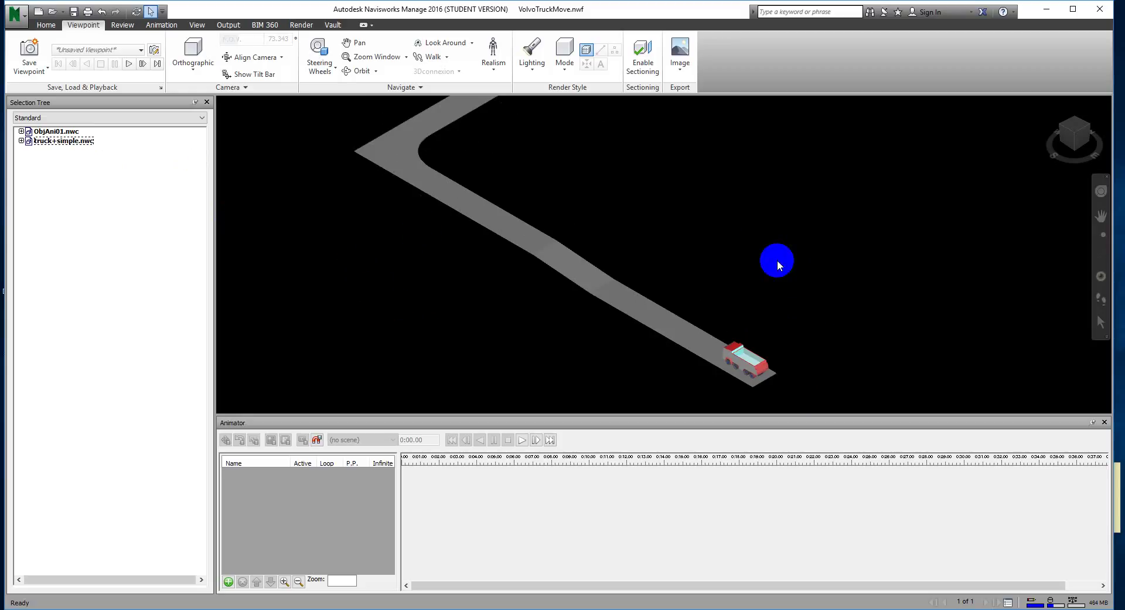
middle_click_drag(774, 245, 776, 251)
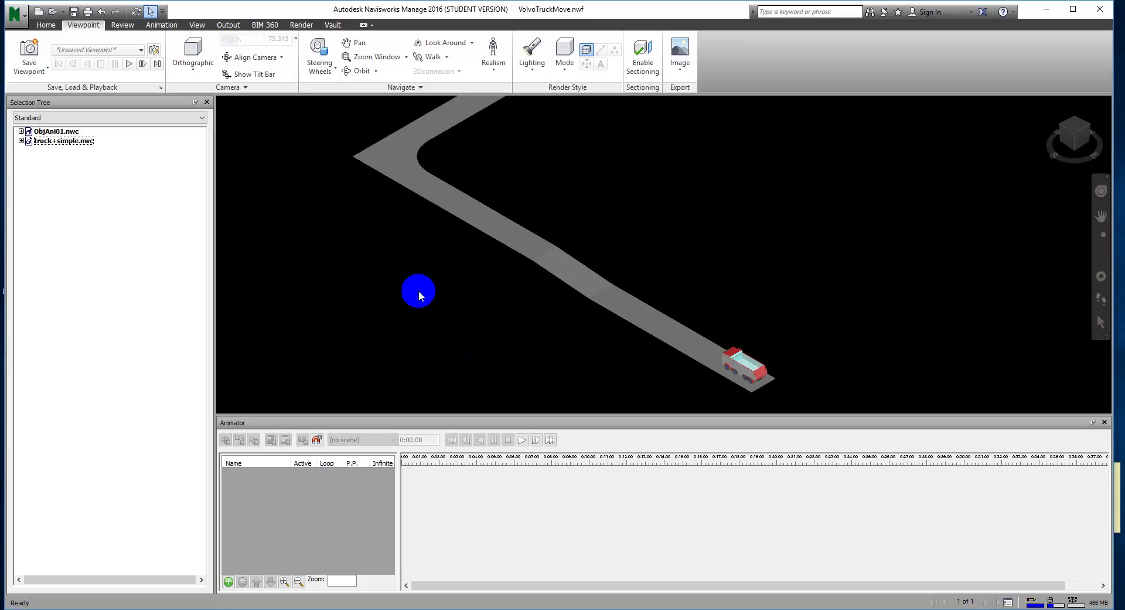
left_click(291, 427)
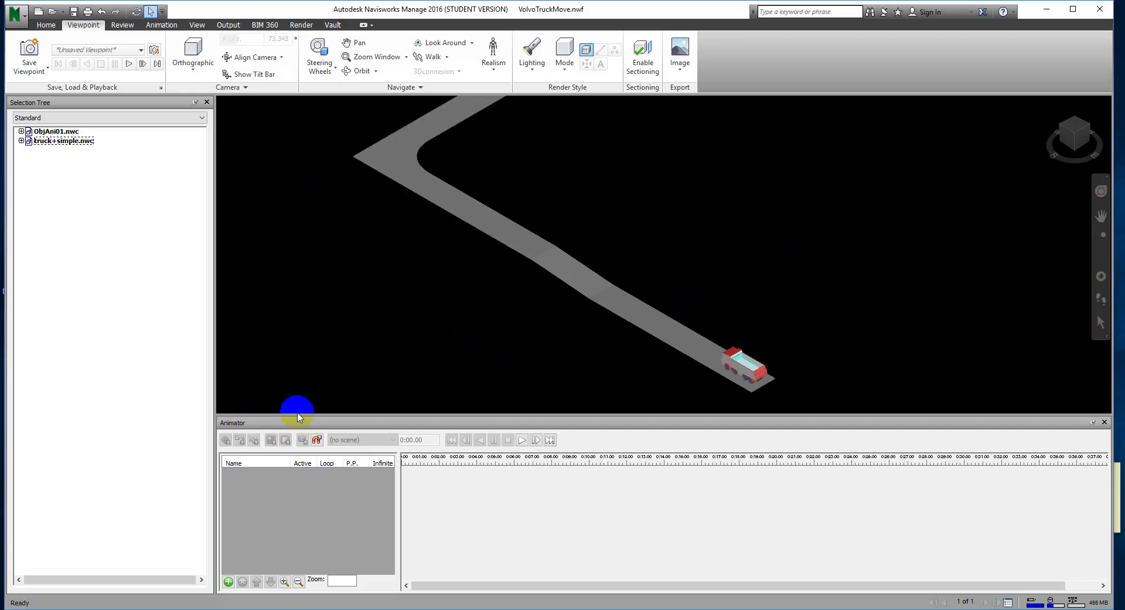
Hide the Animator window and show it again
left_click(47, 26)
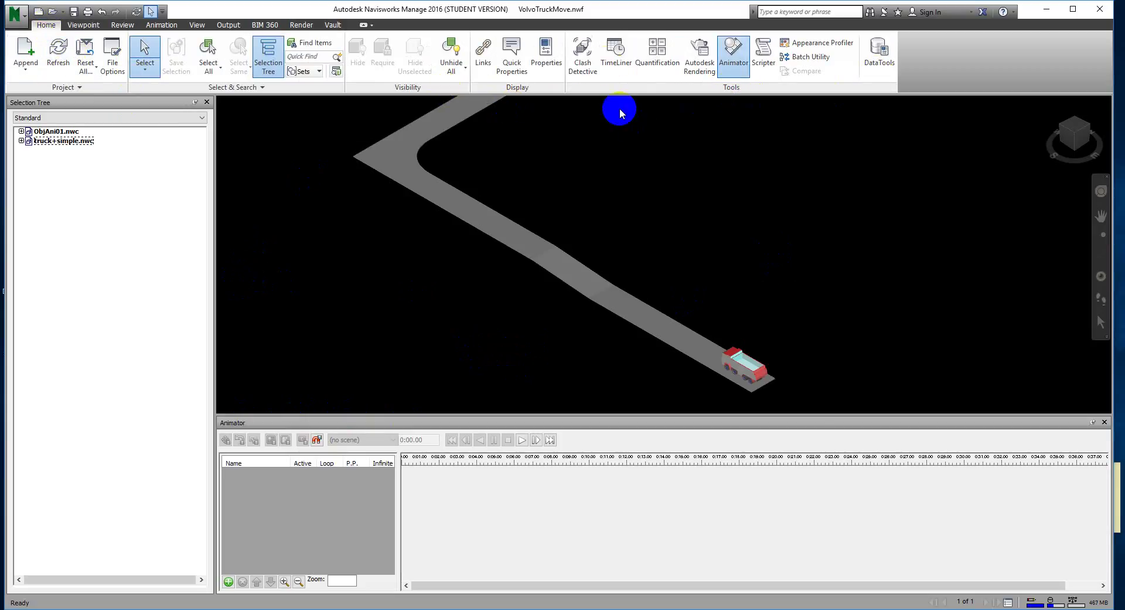
left_click(734, 64)
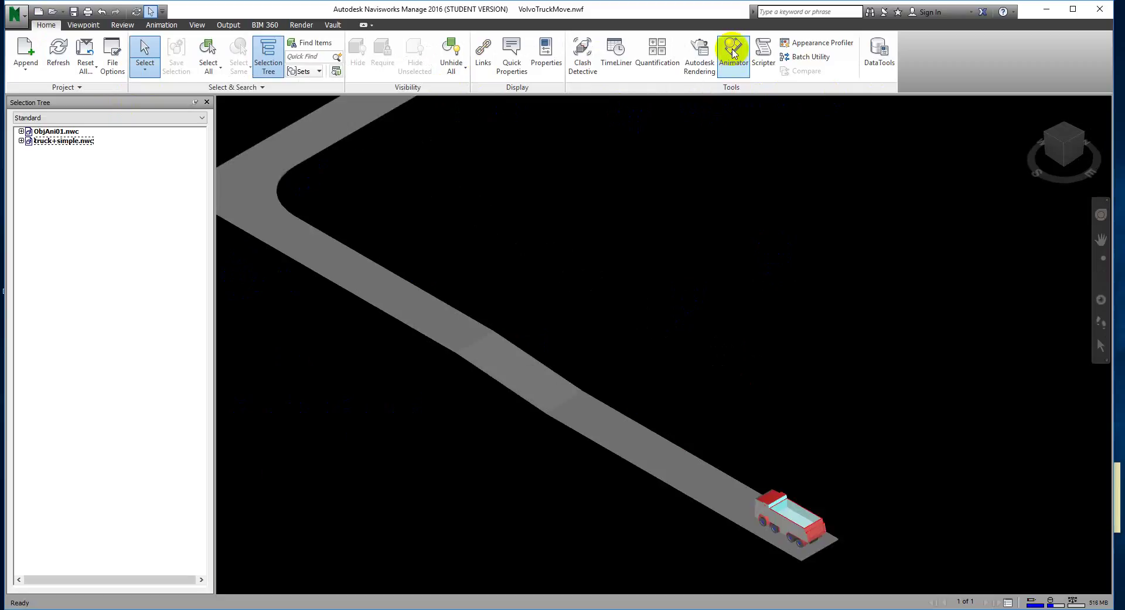
left_click(735, 63)
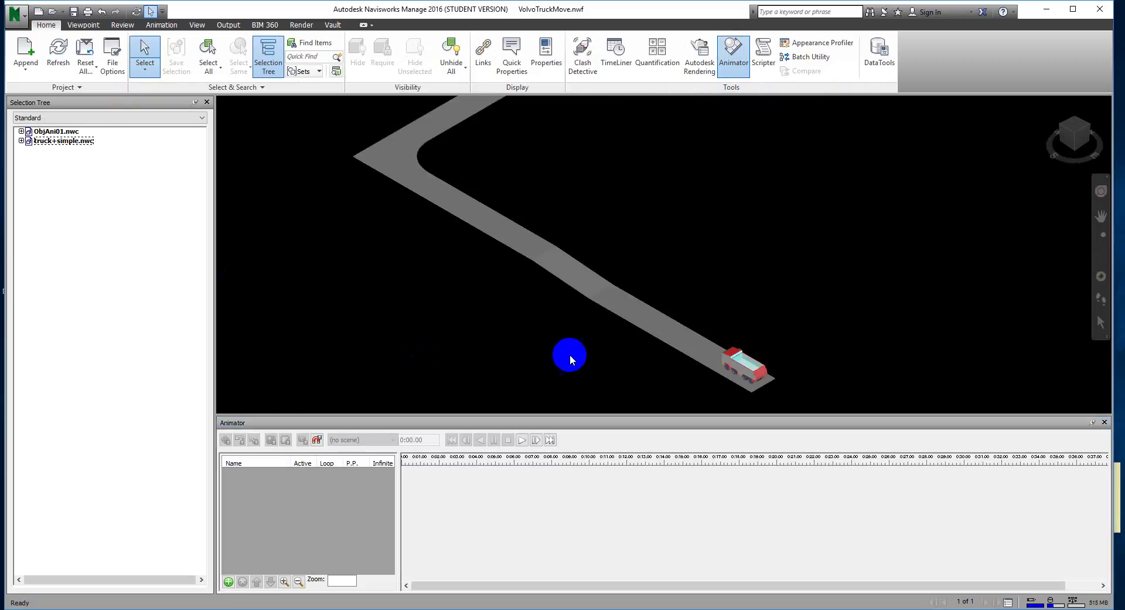
Set the camera to orthographic and switch to the front view, with the truck and the road's ramp in frame
scroll(831, 214, "down", 1)
middle_click_drag(831, 215, 806, 247)
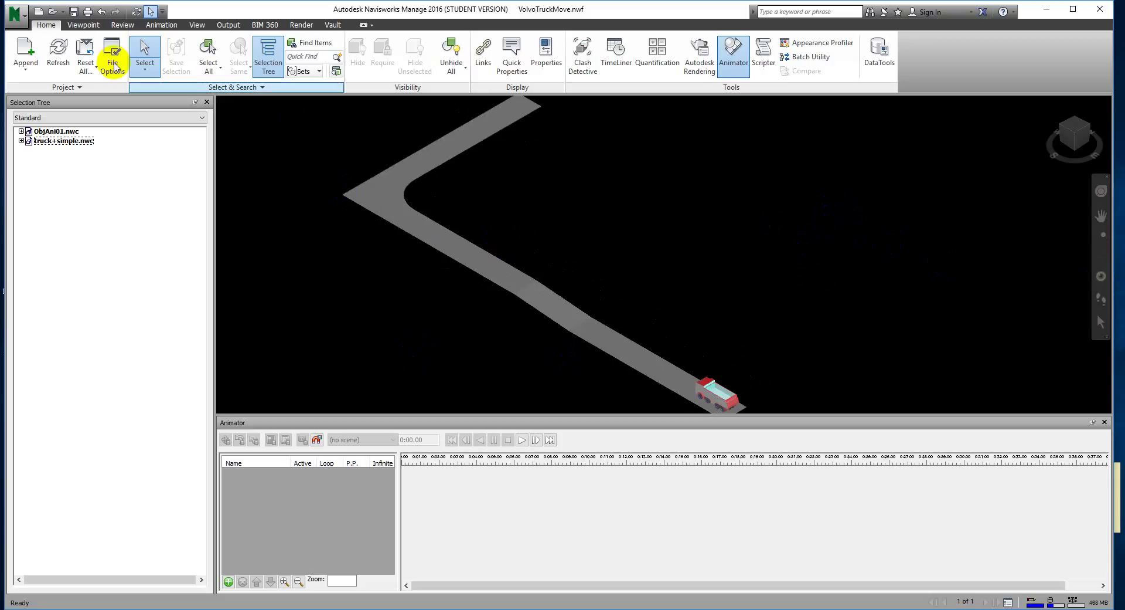
left_click(83, 25)
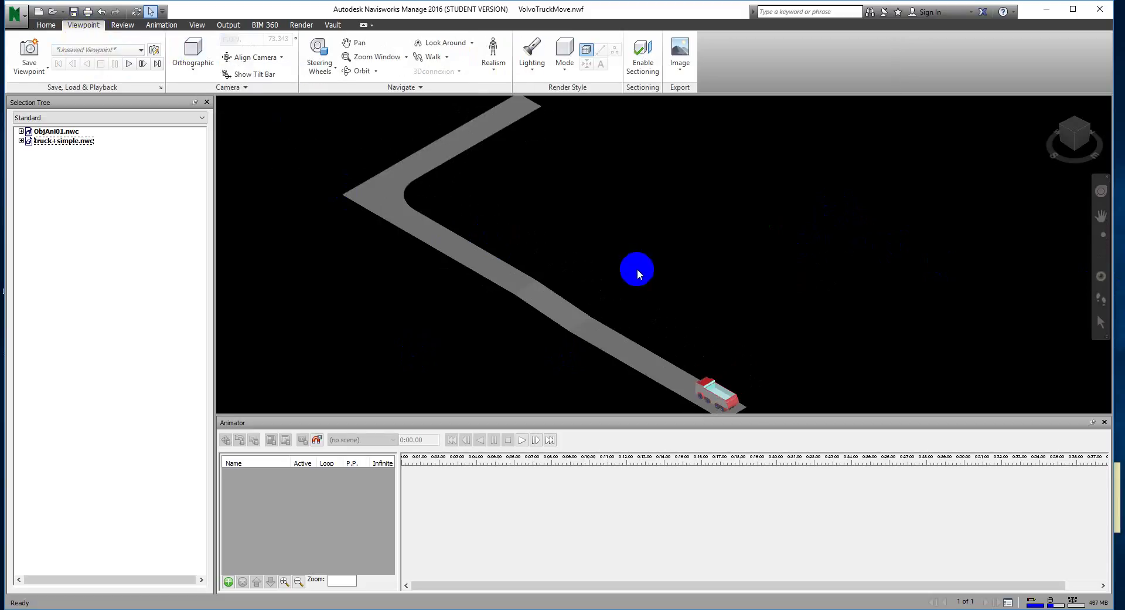
left_click(186, 66)
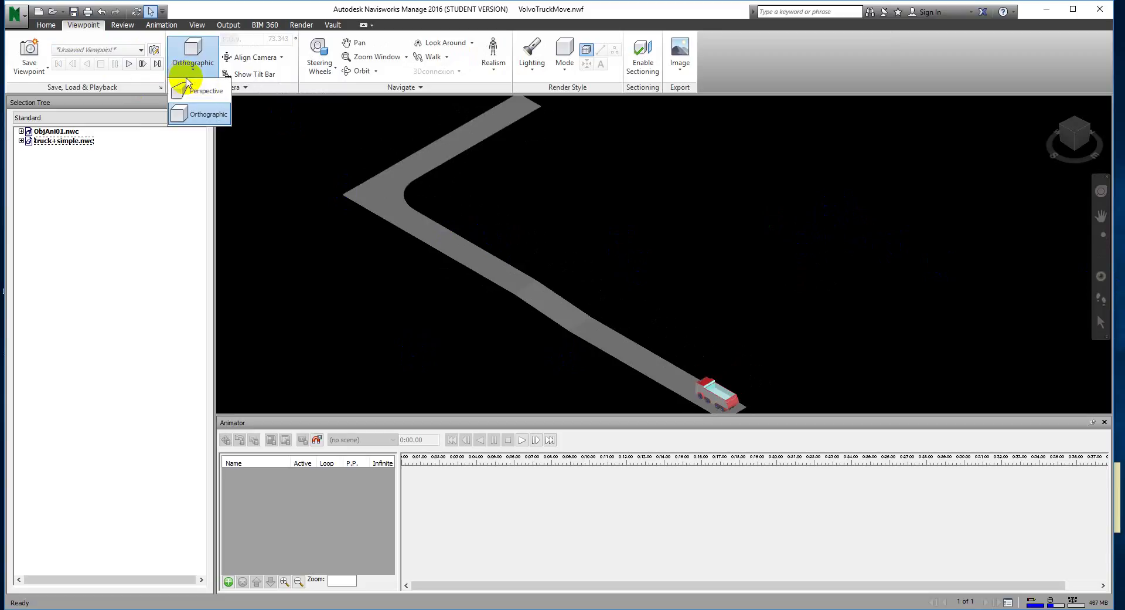
left_click(197, 113)
mouse_move(640, 238)
middle_mouse_down()
mouse_move(824, 282)
mouse_move(747, 300)
middle_mouse_up()
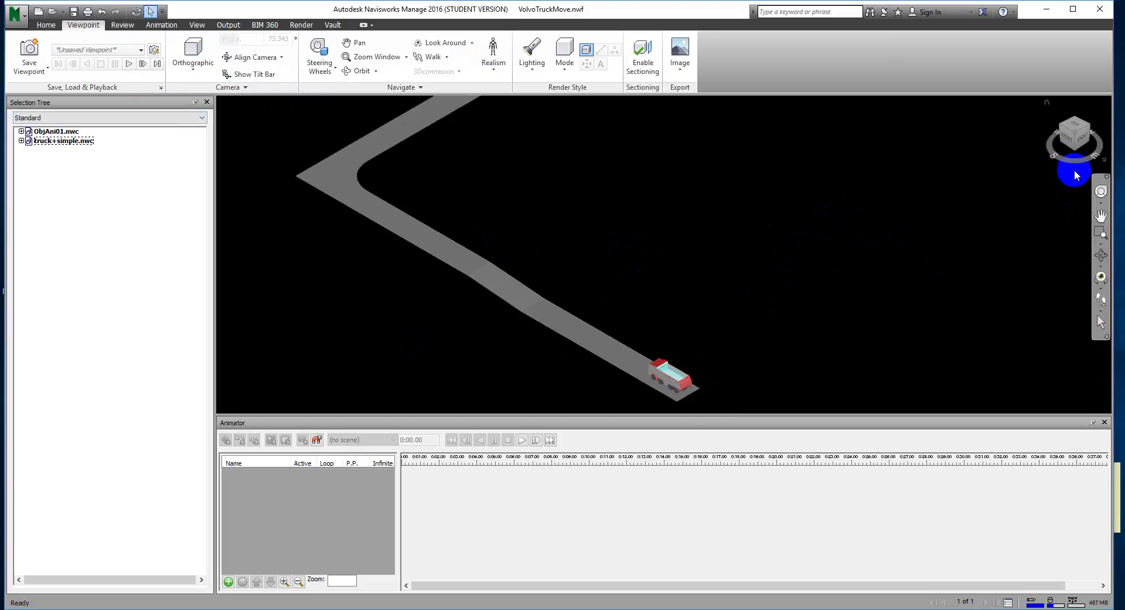
left_click(1070, 142)
left_click(1070, 143)
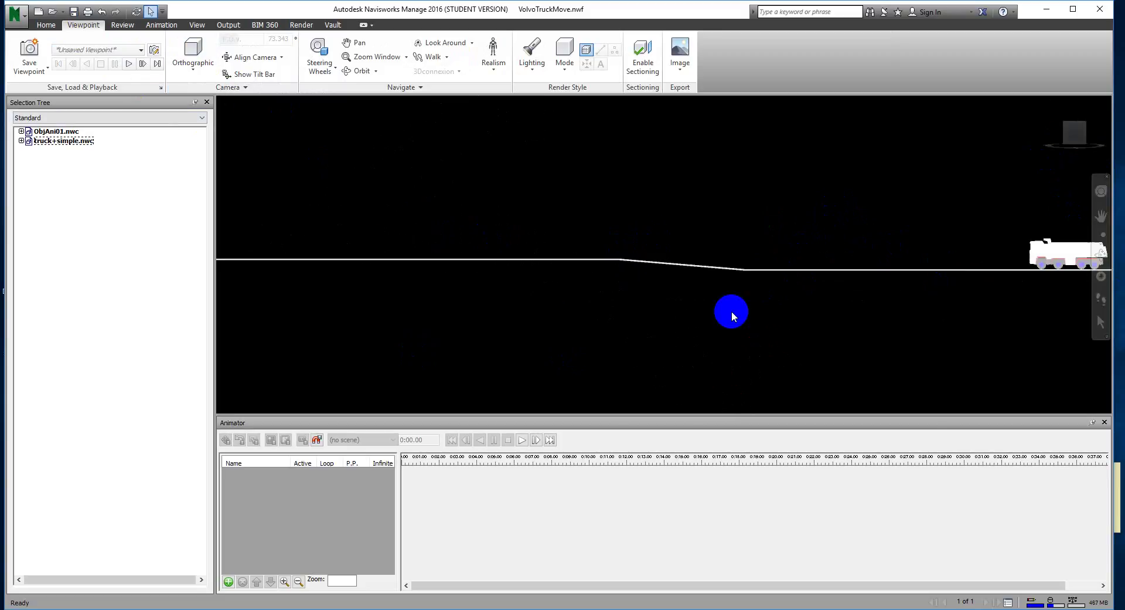
mouse_move(762, 309)
middle_mouse_down()
mouse_move(899, 314)
mouse_move(838, 312)
middle_mouse_up()
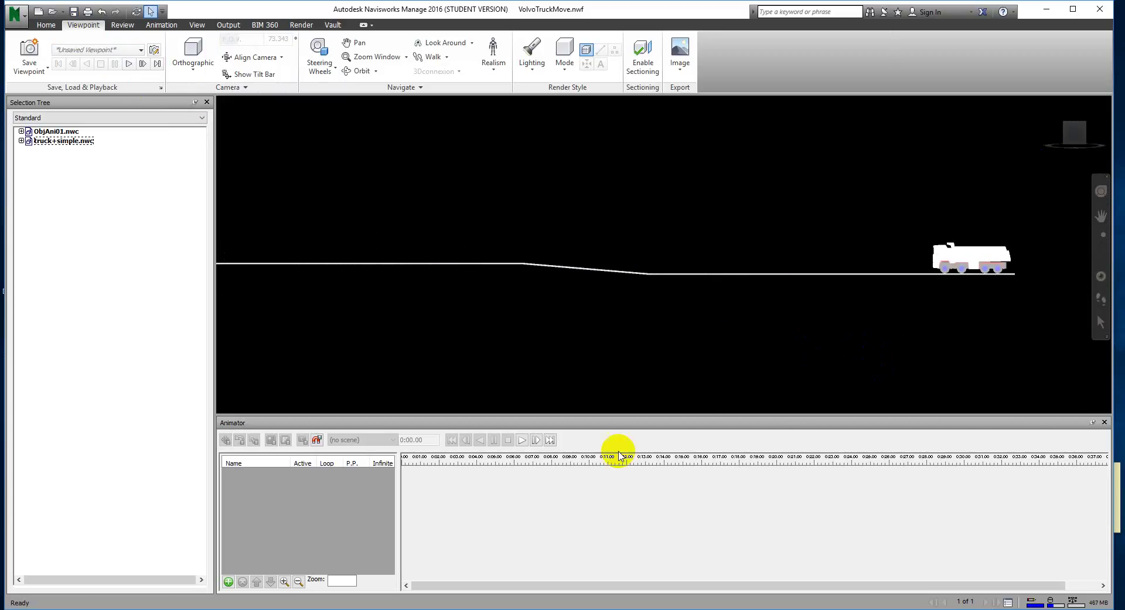
Add a new animation scene and name it CarMoving
left_click(229, 583)
left_click(262, 587)
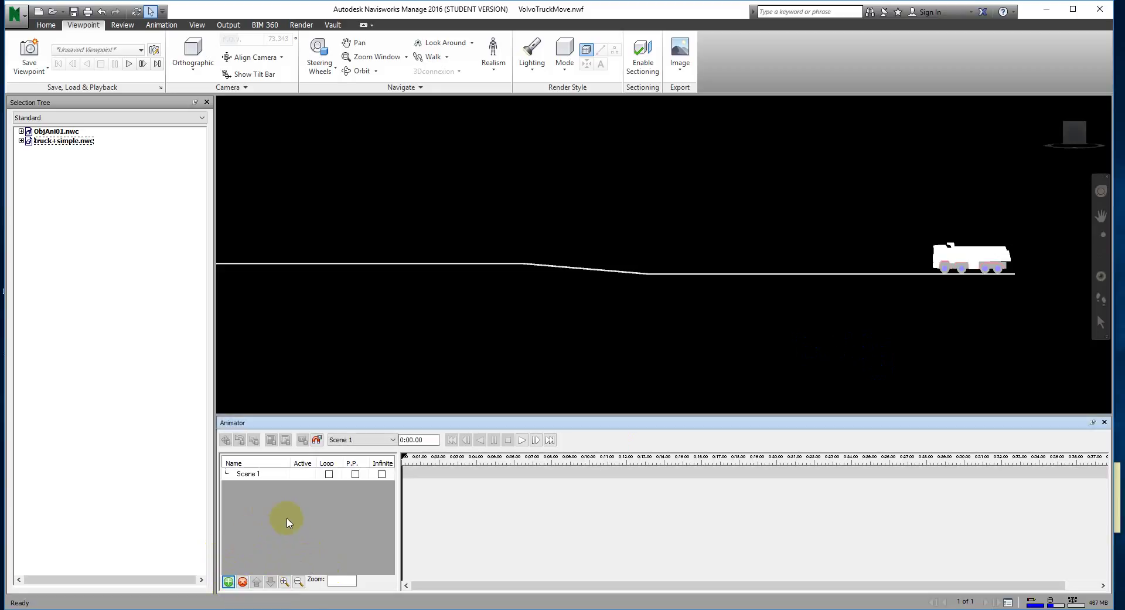
double_click(258, 474)
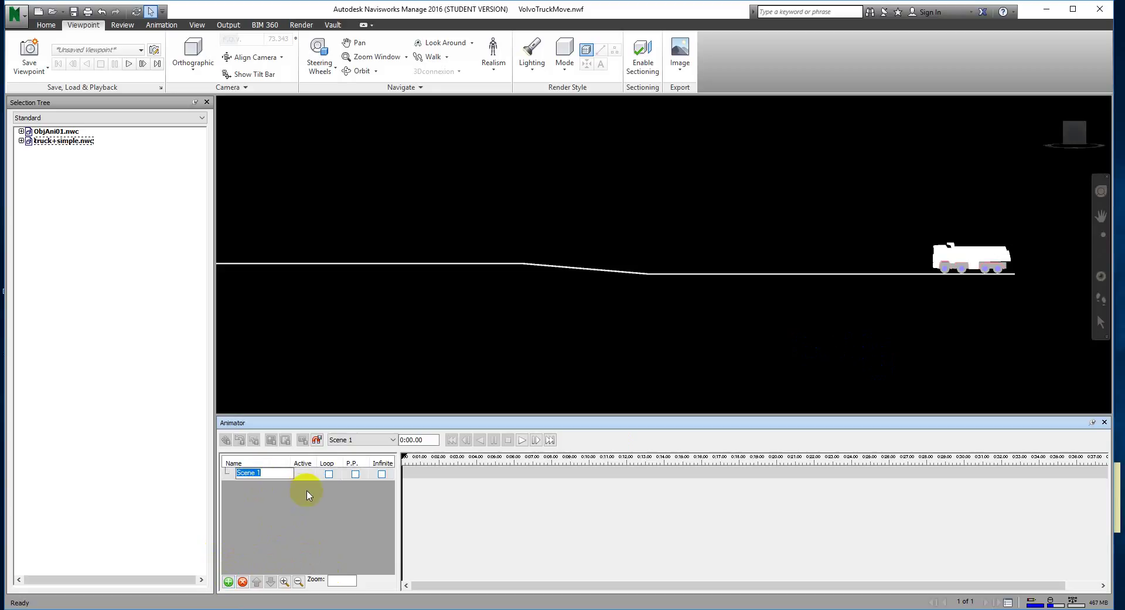
type("CarMoving")
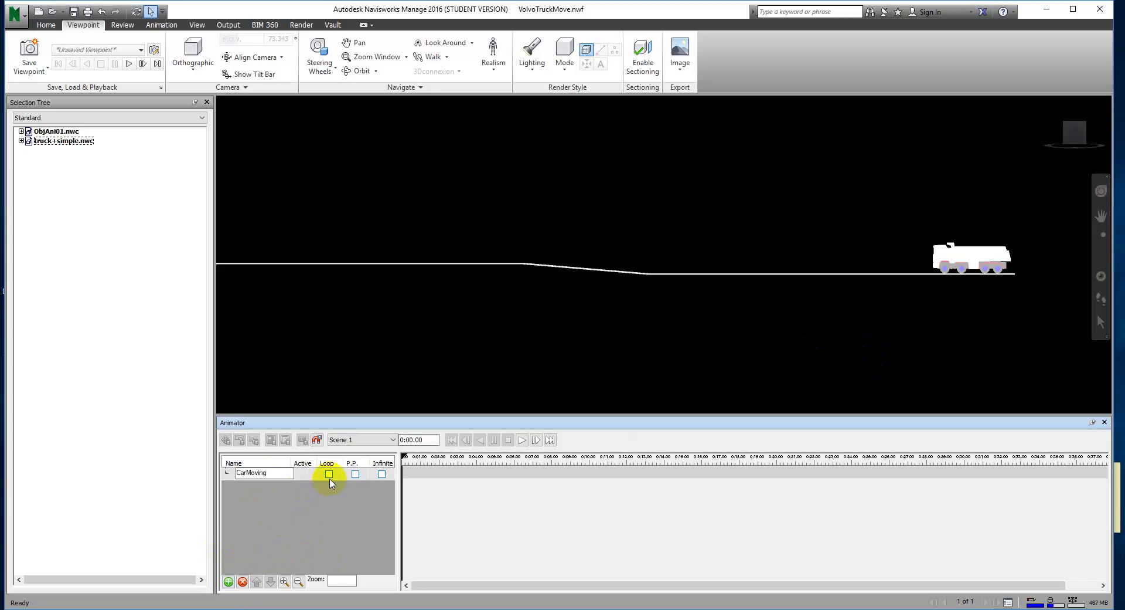
left_click(315, 343)
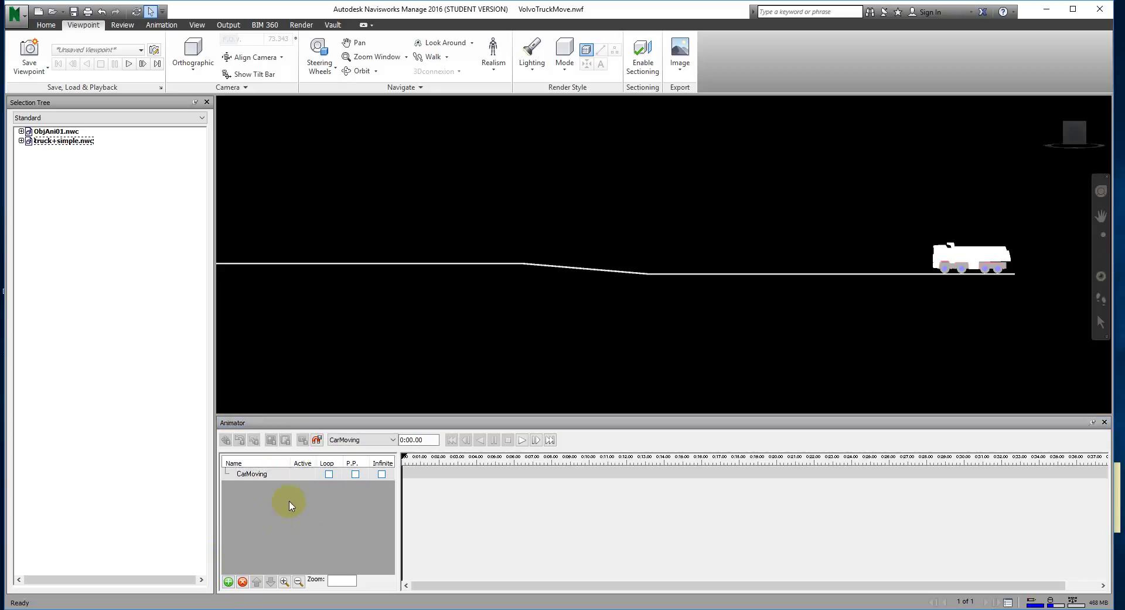
Add an animation set to the CarMoving scene from the current selection of the truck+simple.nwc model
left_click(47, 141)
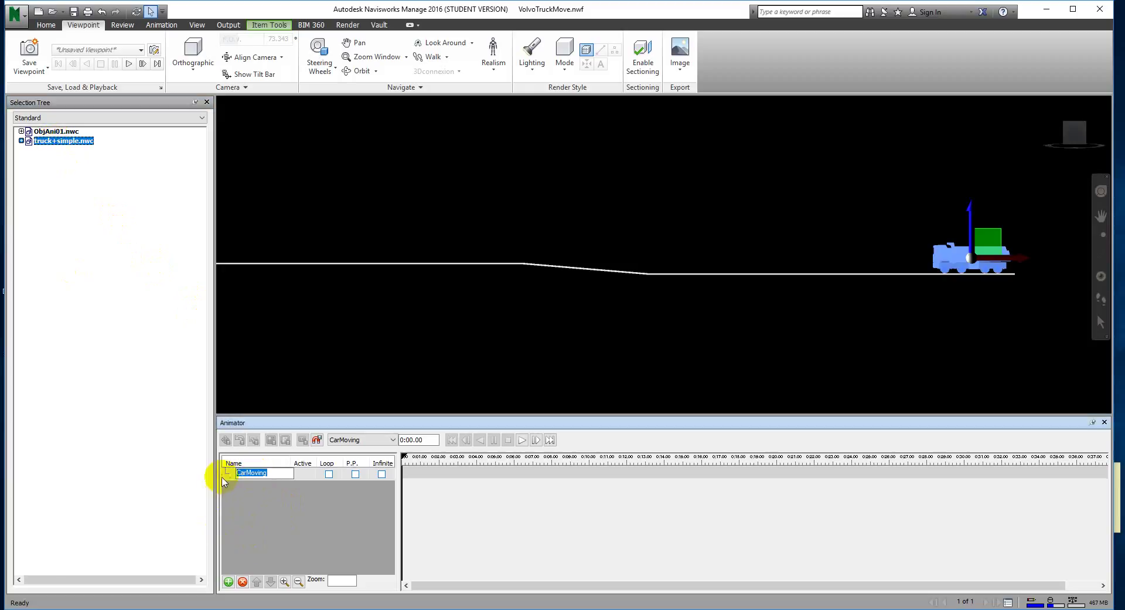
left_click(231, 476)
right_click(231, 480)
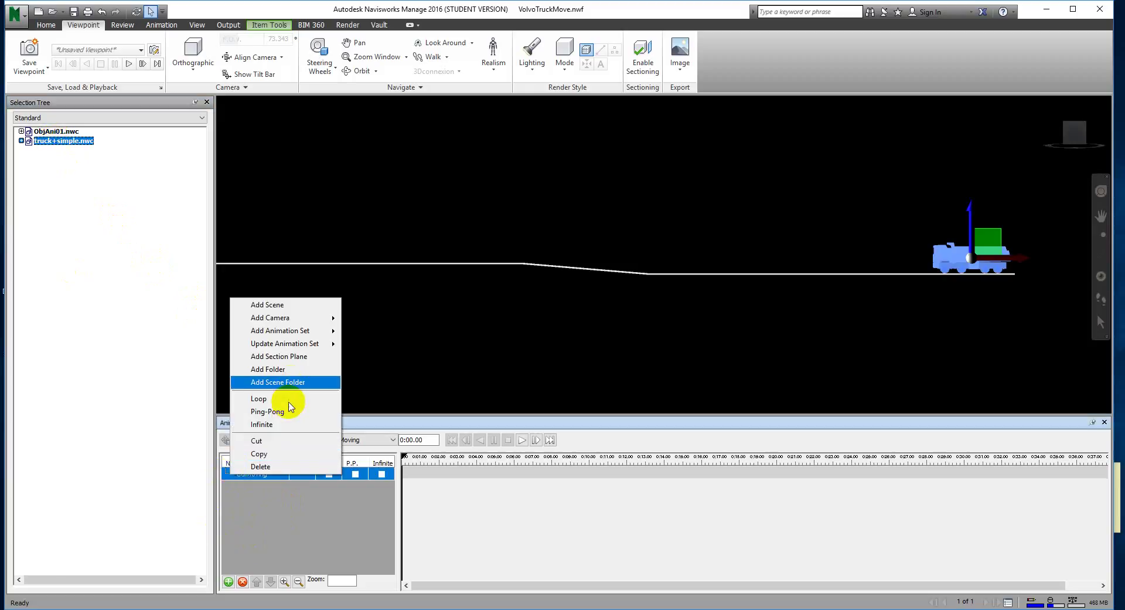
mouse_move(302, 330)
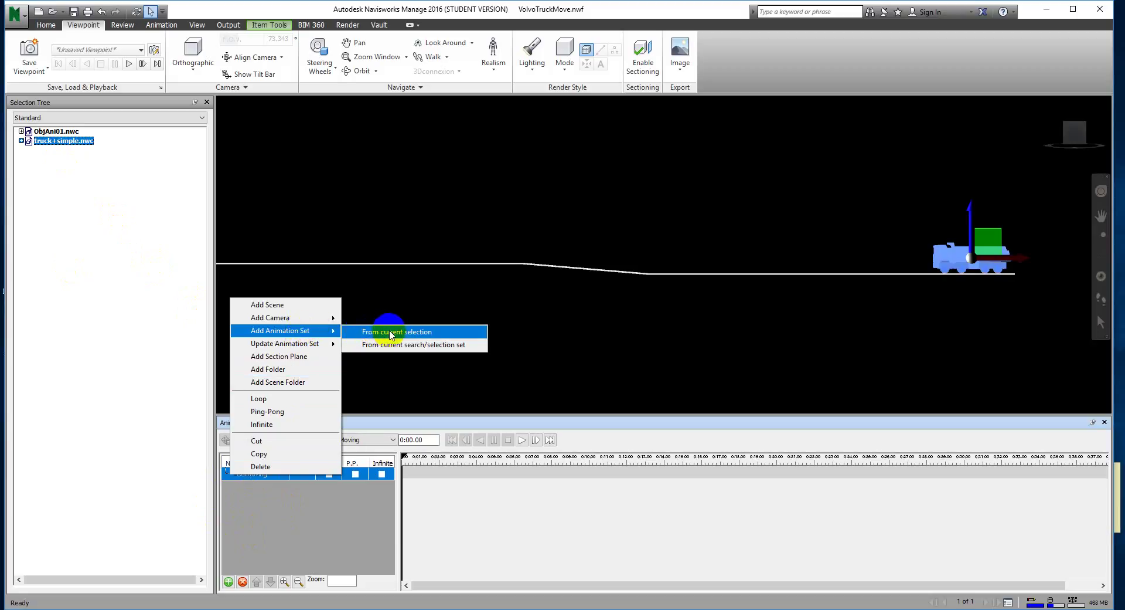
left_click(390, 331)
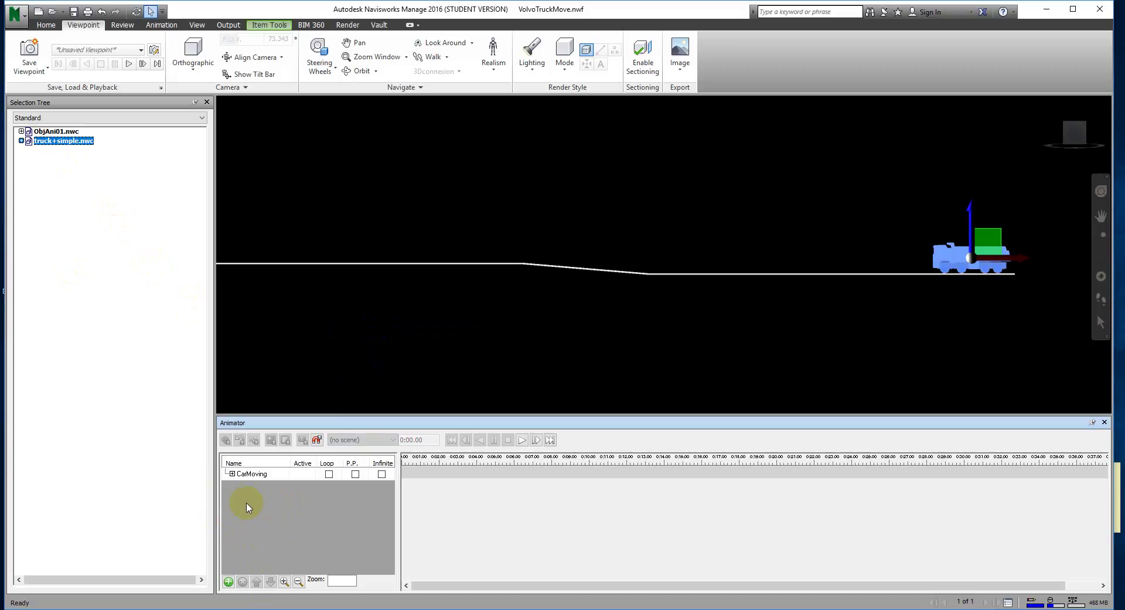
Rename the animation set inside the CarMoving scene to Truck
left_click(232, 473)
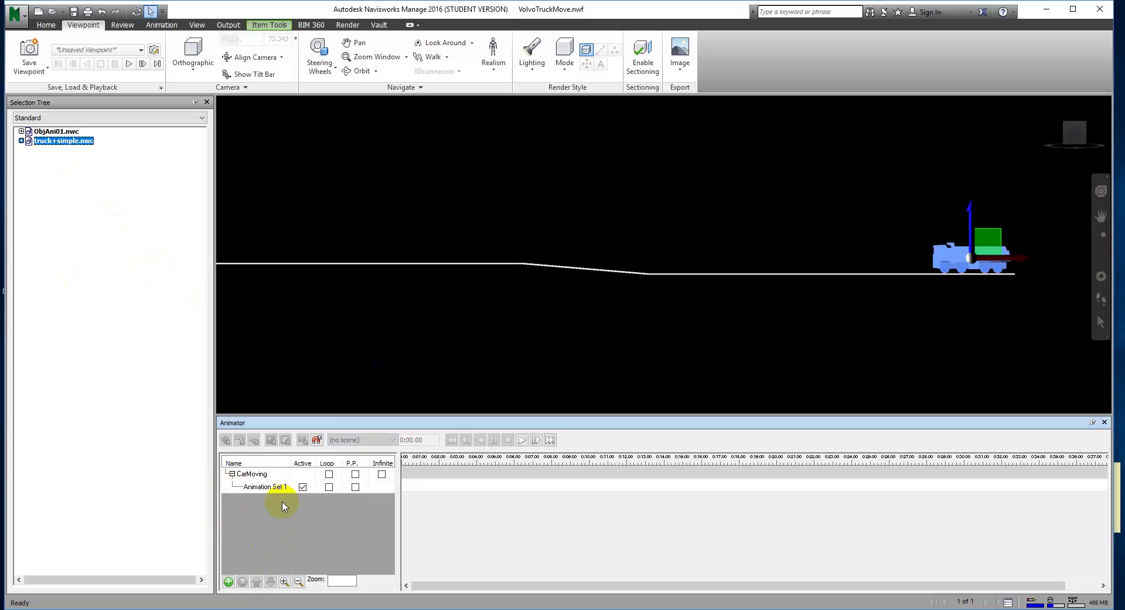
left_click(260, 487)
left_click(276, 490)
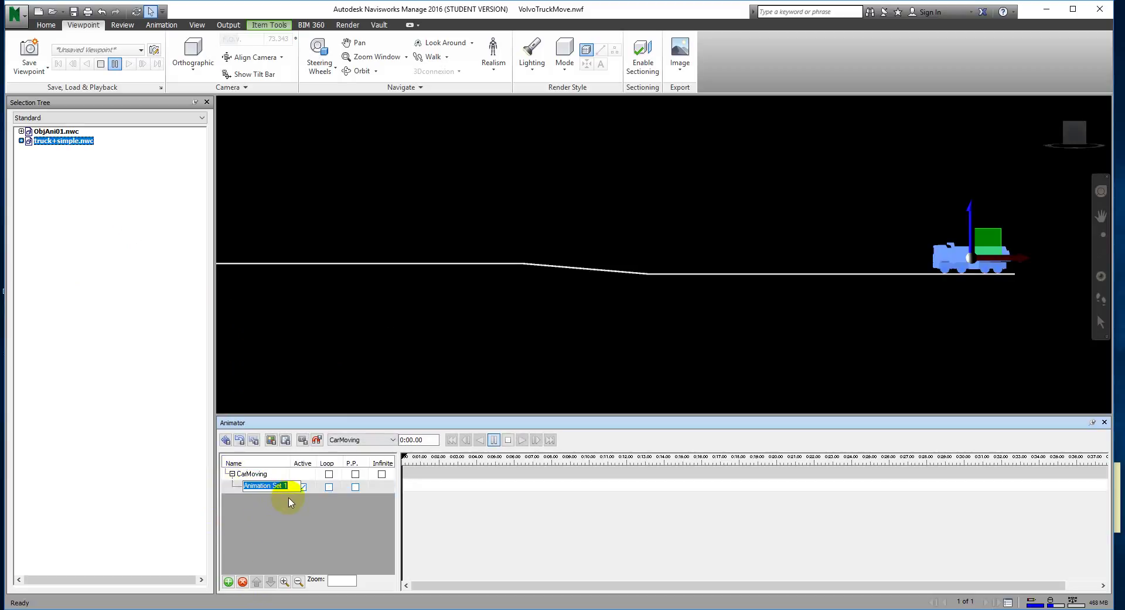
type("Truck")
key("Return")
left_click(265, 522)
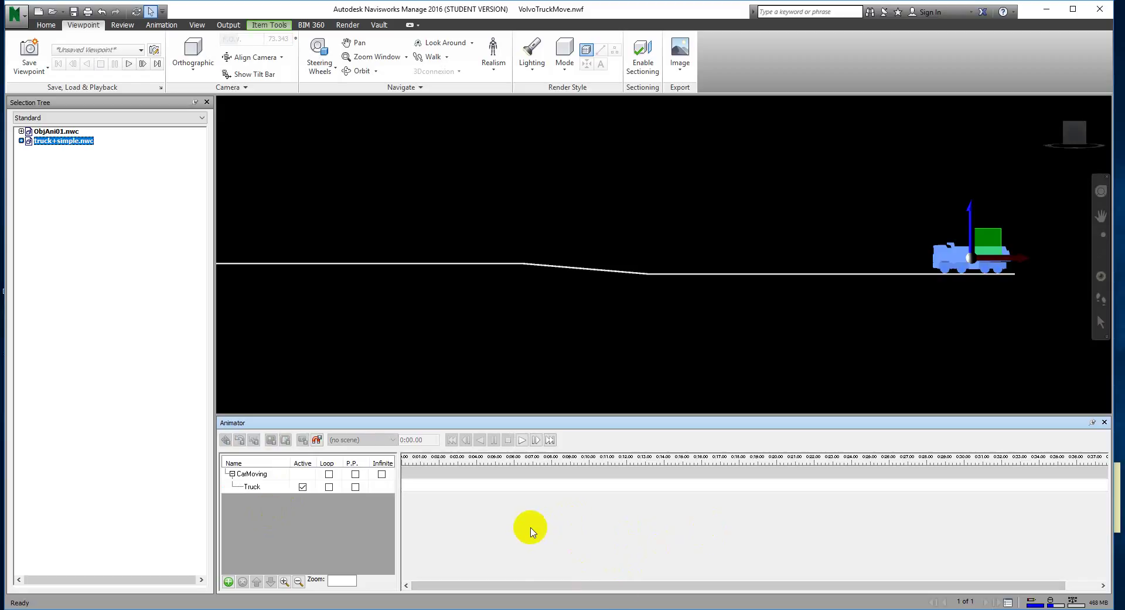
Capture a starting keyframe for the Truck animation set at 0:00.00
left_click(248, 488)
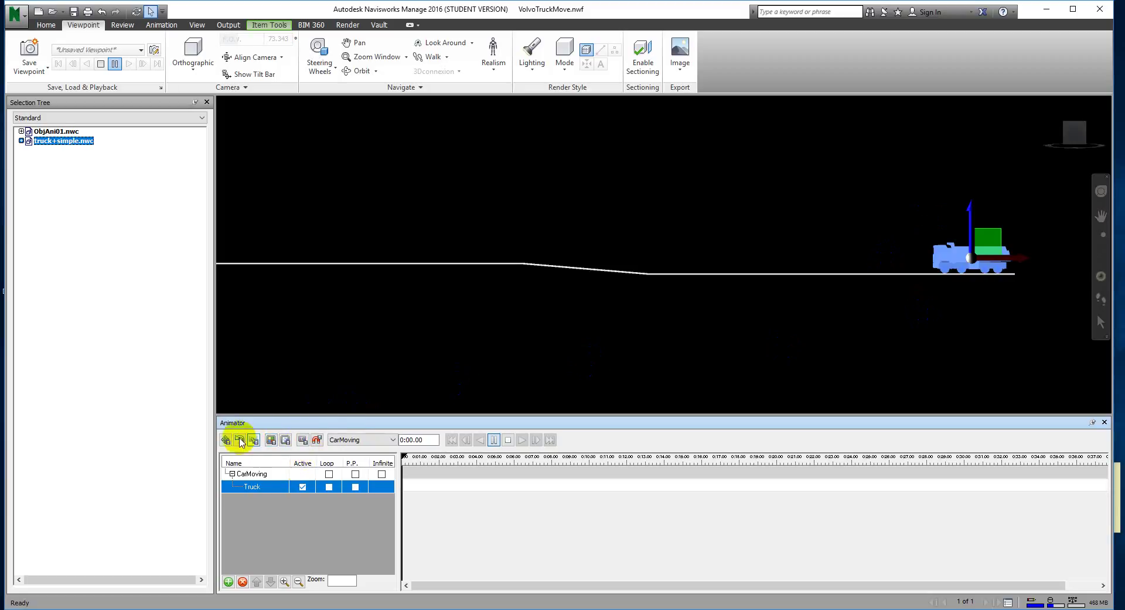
left_click(303, 442)
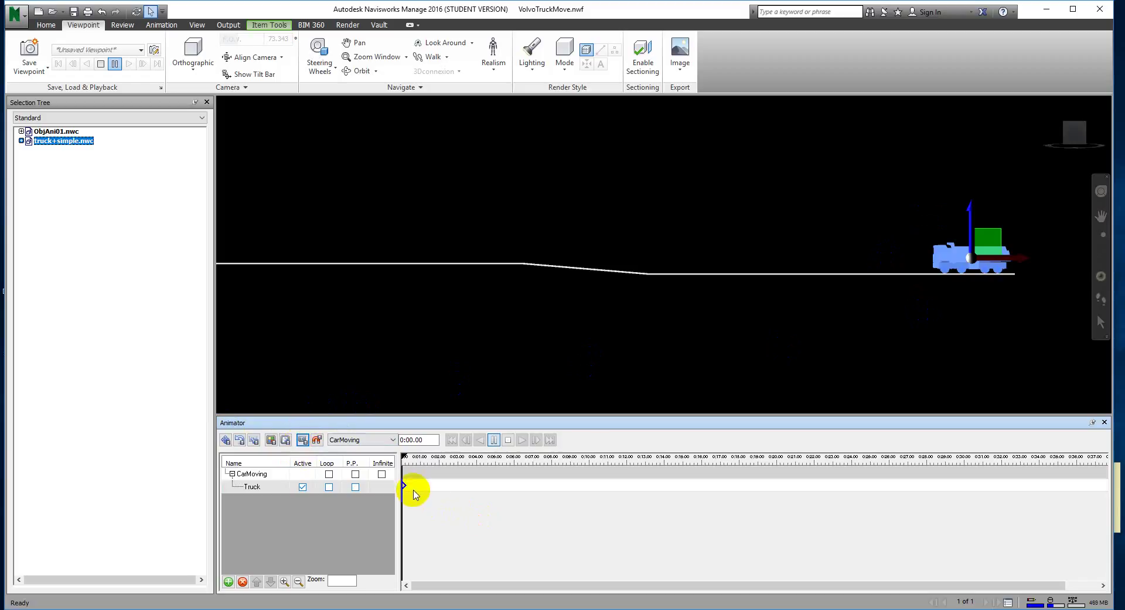
mouse_move(1003, 287)
left_mouse_down()
mouse_move(915, 351)
mouse_move(562, 372)
mouse_move(402, 439)
mouse_move(434, 394)
mouse_move(523, 324)
left_mouse_up()
At 0:10.00, translate the truck about -27.9 m along X to the foot of the ramp and capture a keyframe
double_click(420, 439)
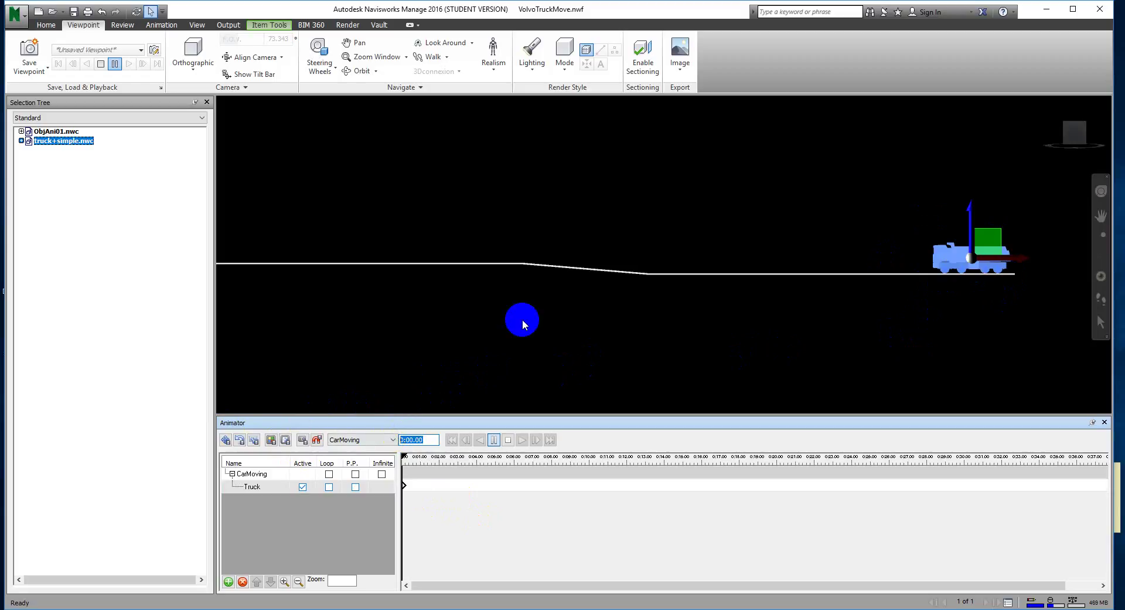
type("10")
key("Return")
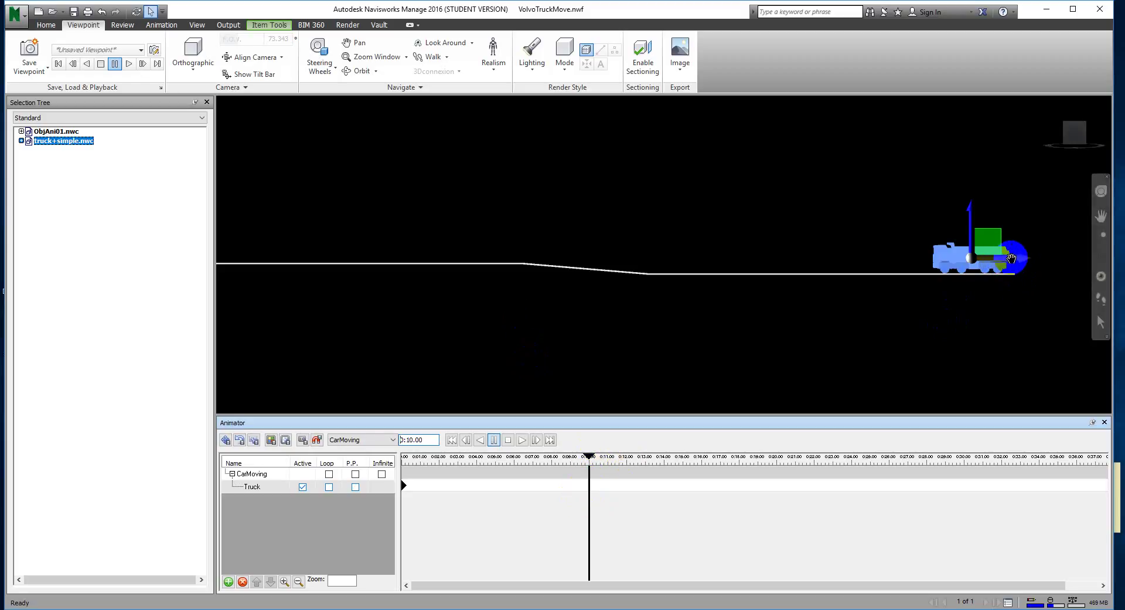
left_click(225, 441)
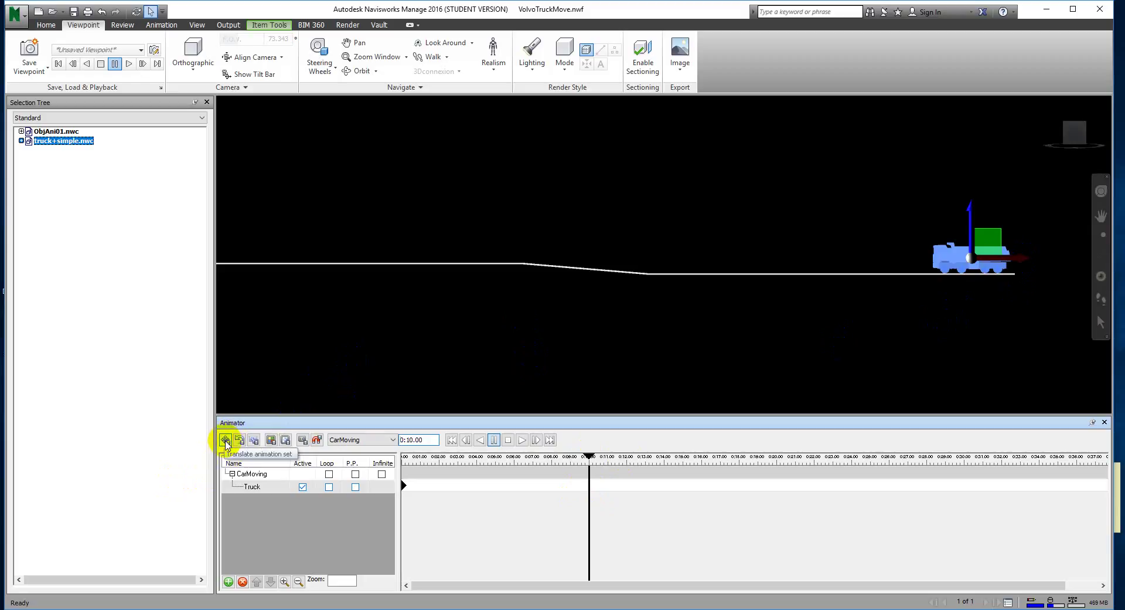
left_click_drag(1000, 252, 706, 252)
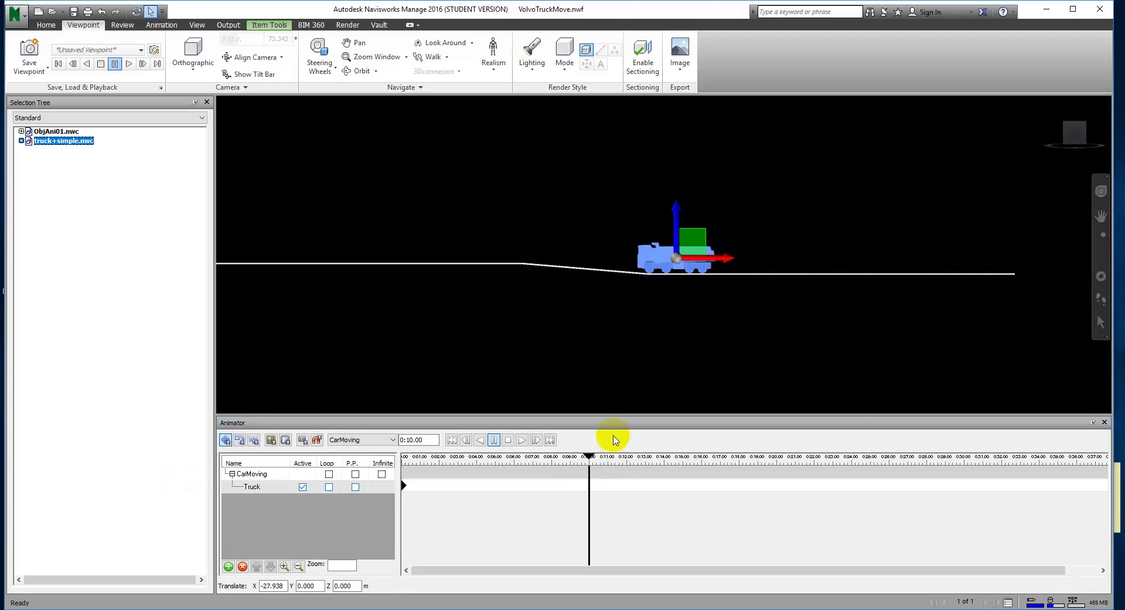
left_click(303, 443)
Deselect the truck, rewind the CarMoving scene to its start and play the animation
left_click(549, 364)
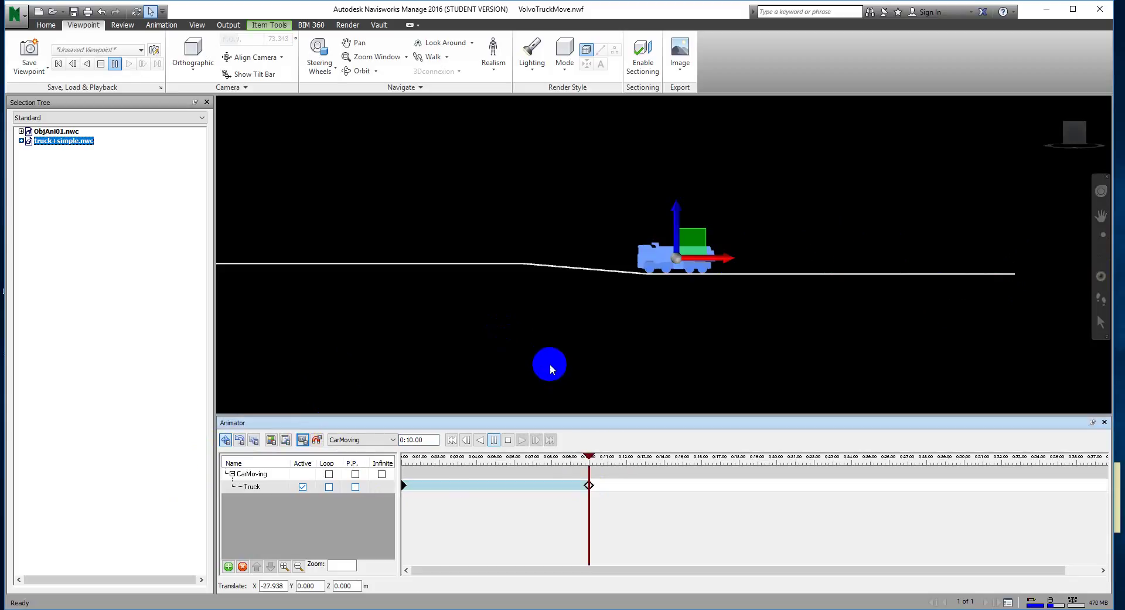
left_click(452, 440)
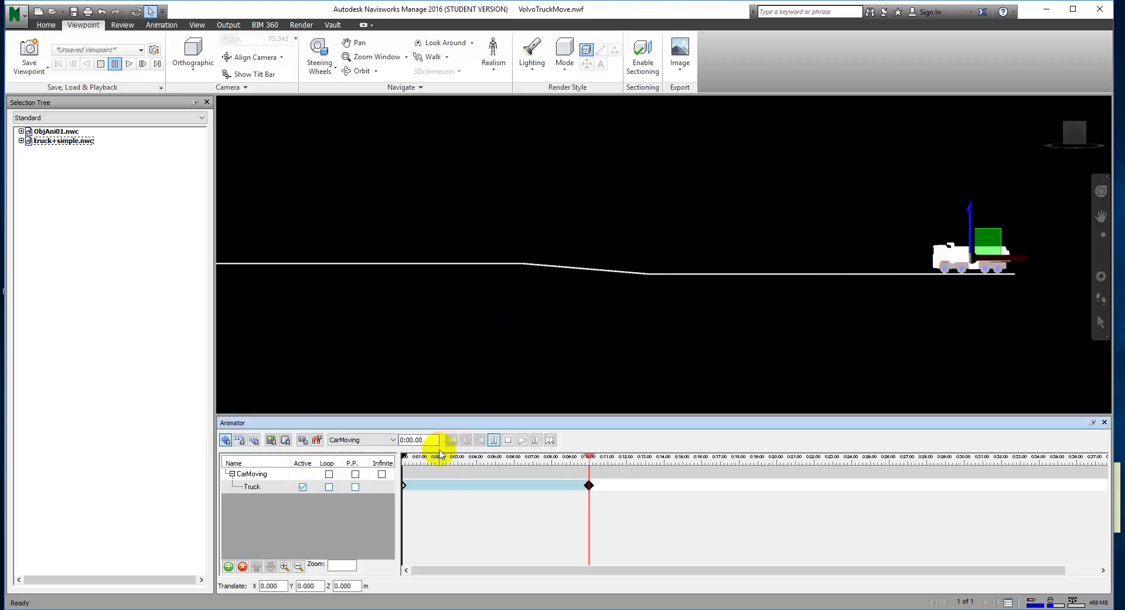
left_click(522, 440)
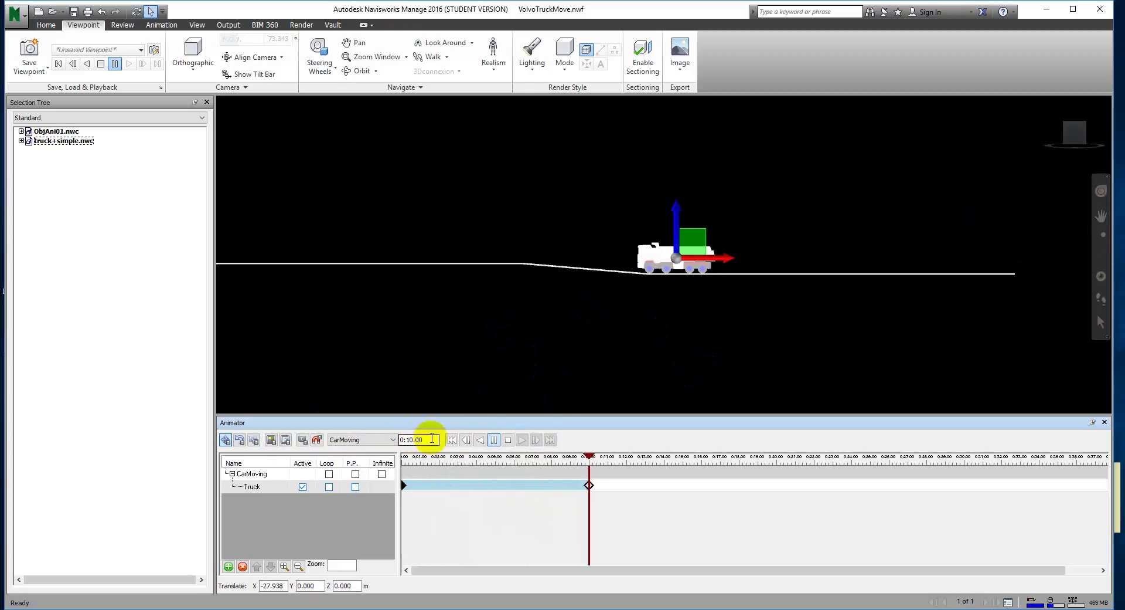
At 0:20.00, move the truck up the ramp onto the upper road, to about X -46.2 m and Z 0.94 m
left_click(686, 278)
mouse_move(678, 270)
left_mouse_down()
mouse_move(656, 280)
mouse_move(775, 288)
mouse_move(737, 286)
left_mouse_up()
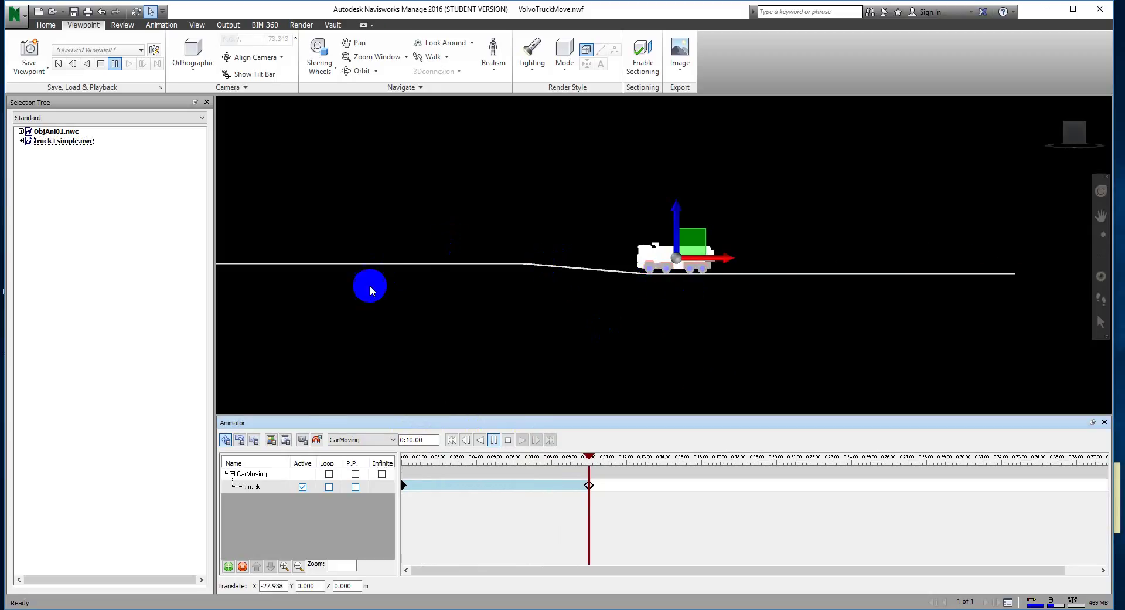
left_click_drag(433, 439, 402, 439)
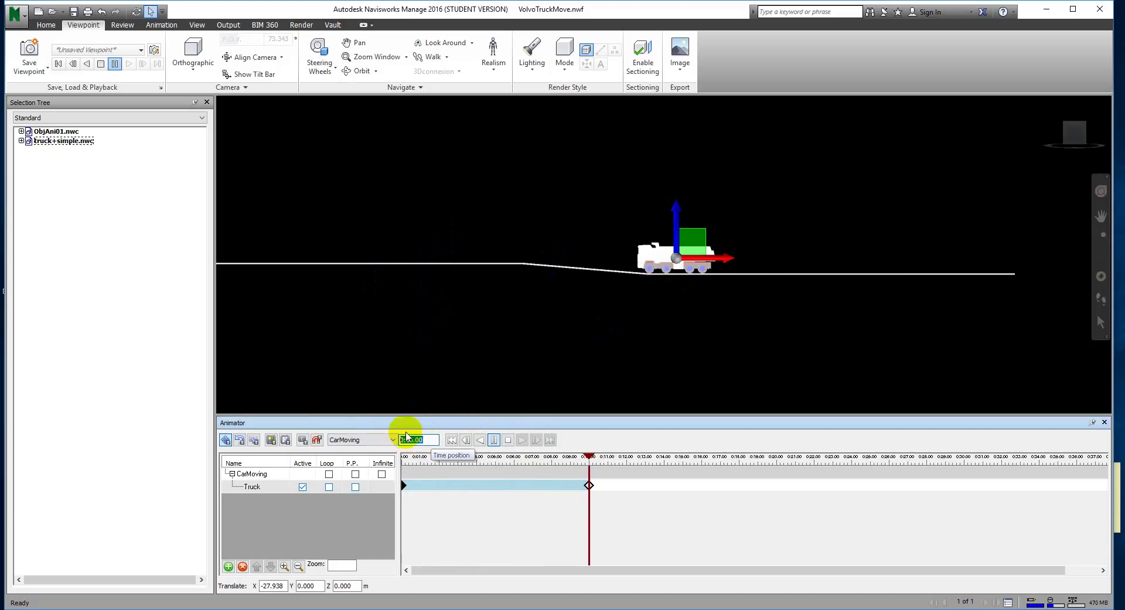
type("20,")
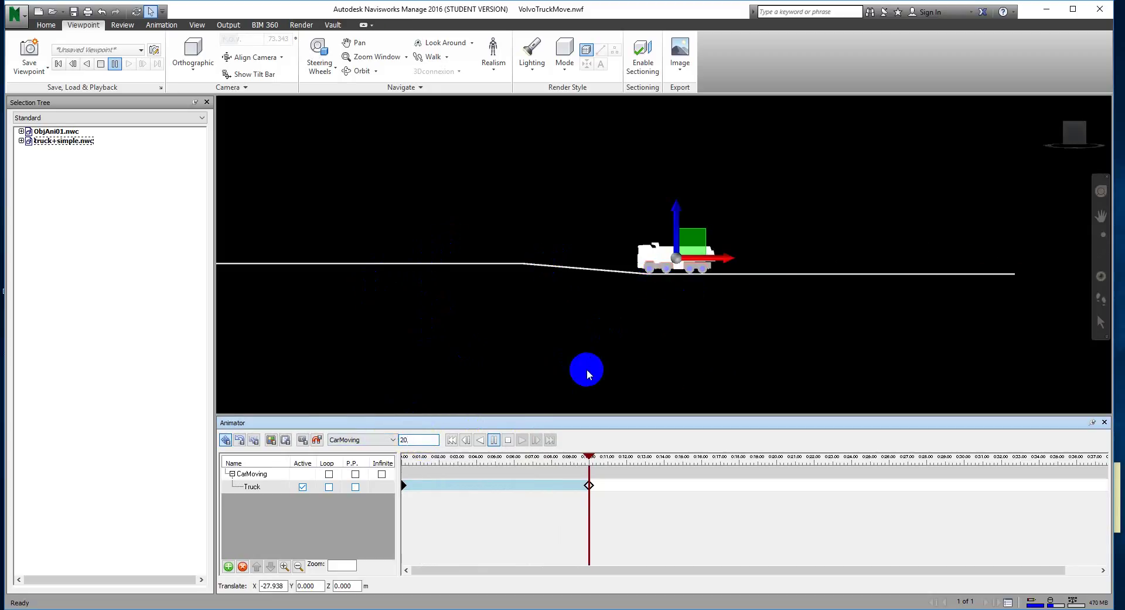
key("Return")
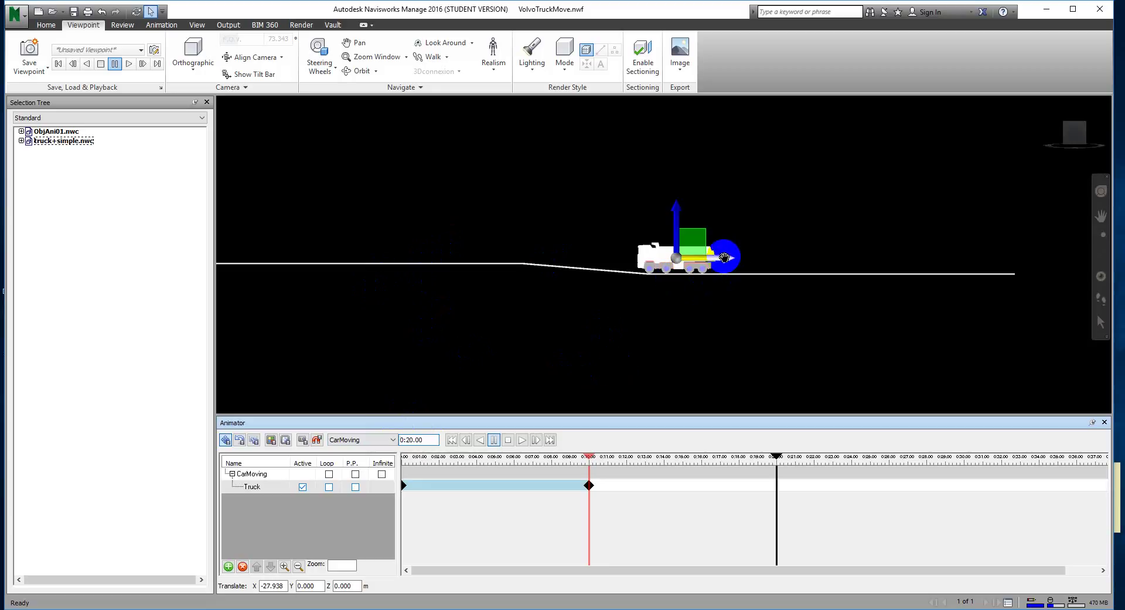
left_click_drag(725, 257, 483, 226)
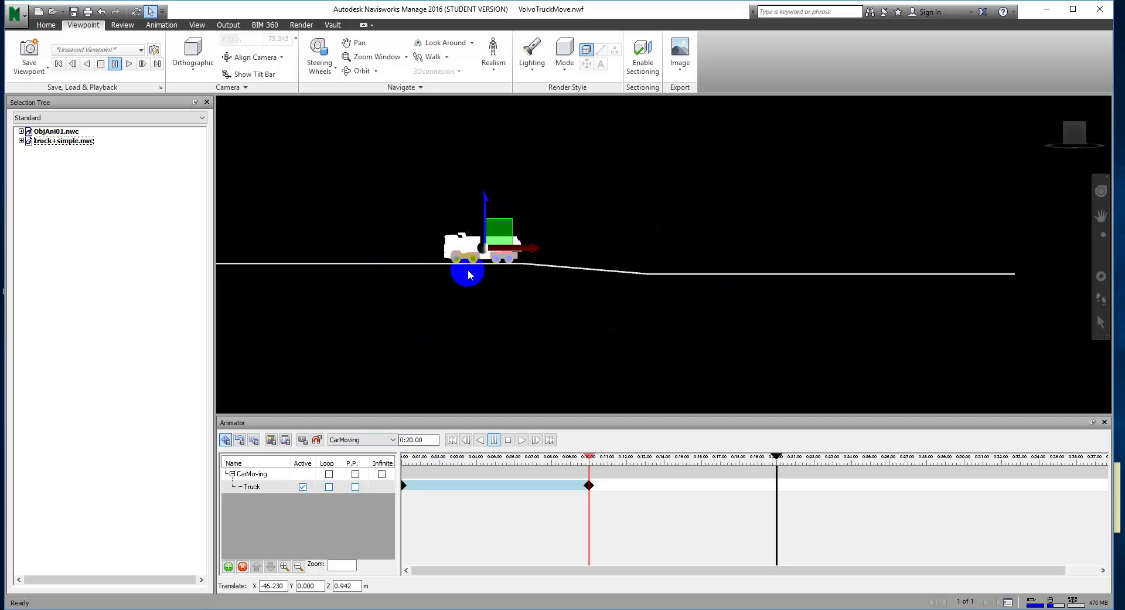
Raise the truck to about Z 1.0 m so its wheels rest on the upper road, and capture a keyframe at 0:20.00
scroll(478, 241, "up", 5)
scroll(514, 252, "up", 2)
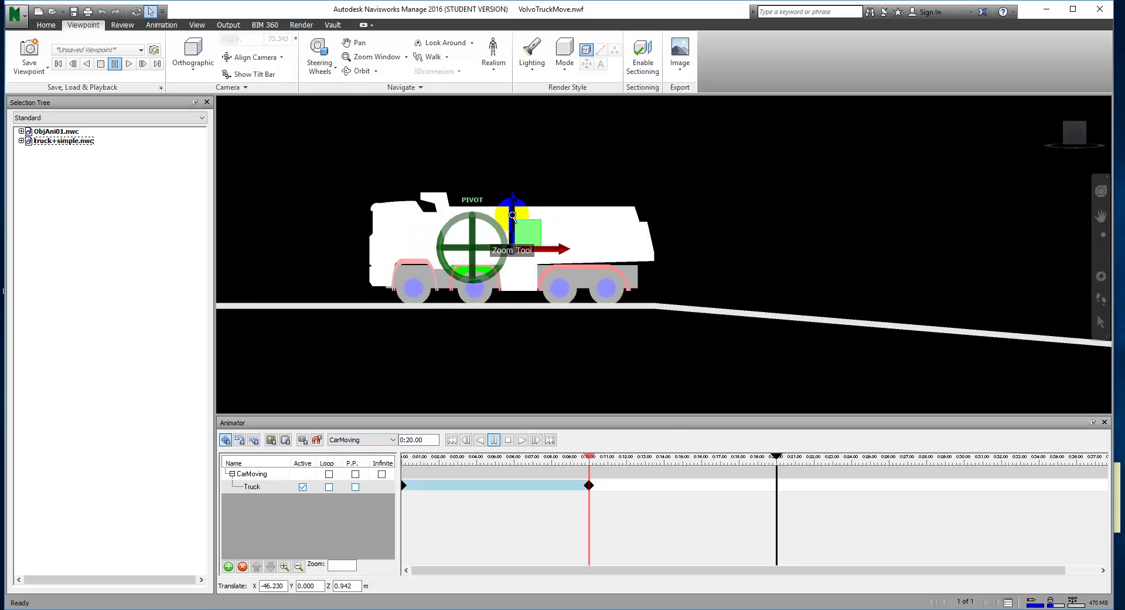
left_click_drag(511, 224, 512, 221)
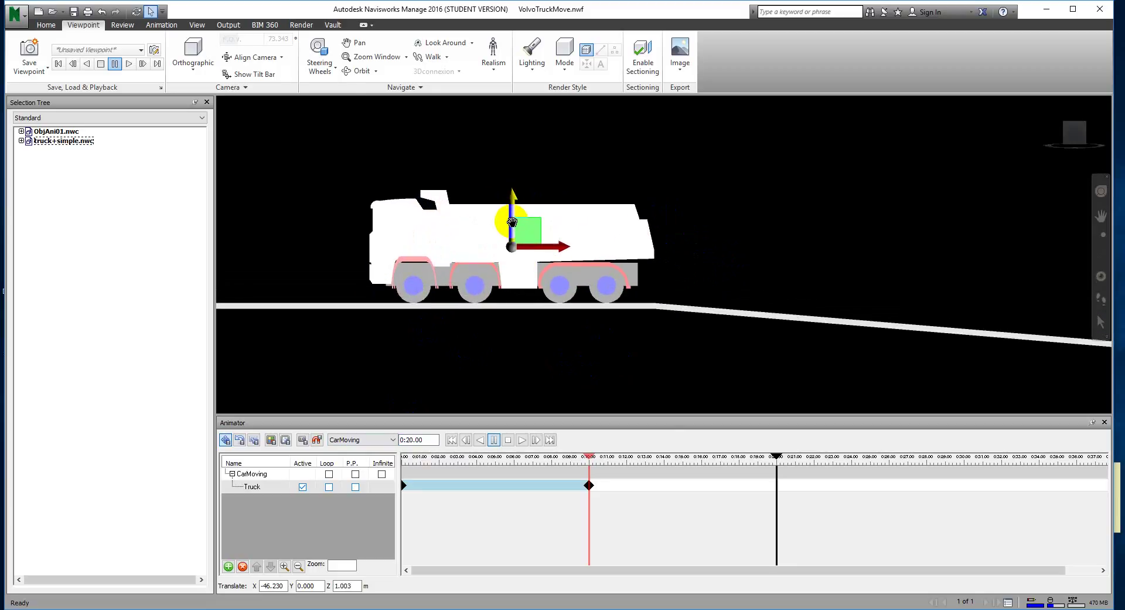
left_click(560, 332)
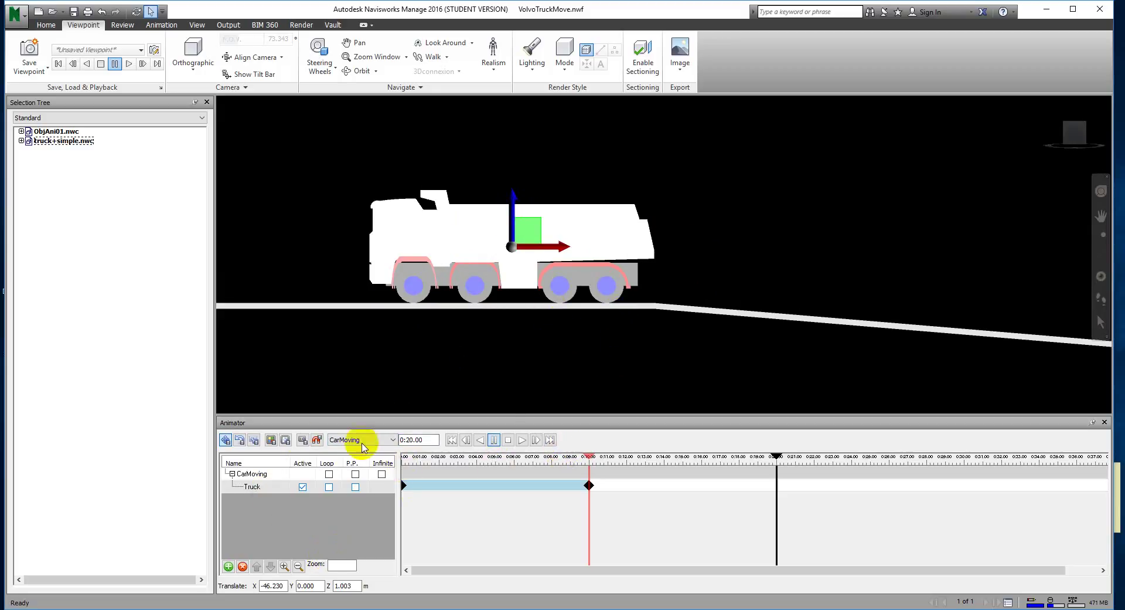
left_click(304, 441)
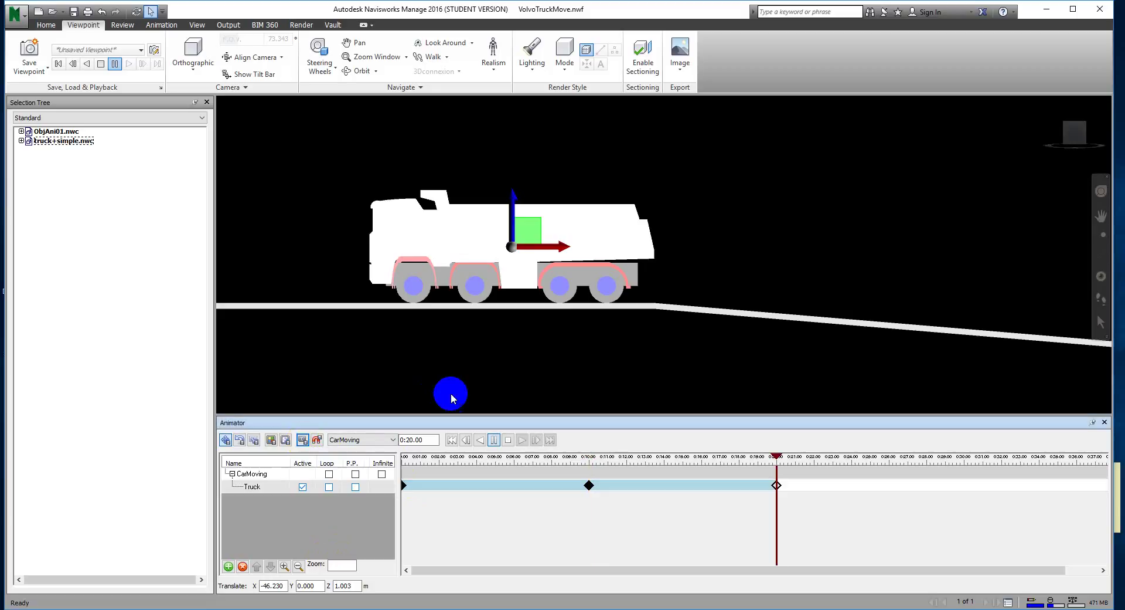
In the top view, translate the truck to about X -68.3 m before the bend at 0:30.00 and capture a keyframe
scroll(587, 351, "down", 2)
scroll(589, 352, "down", 4)
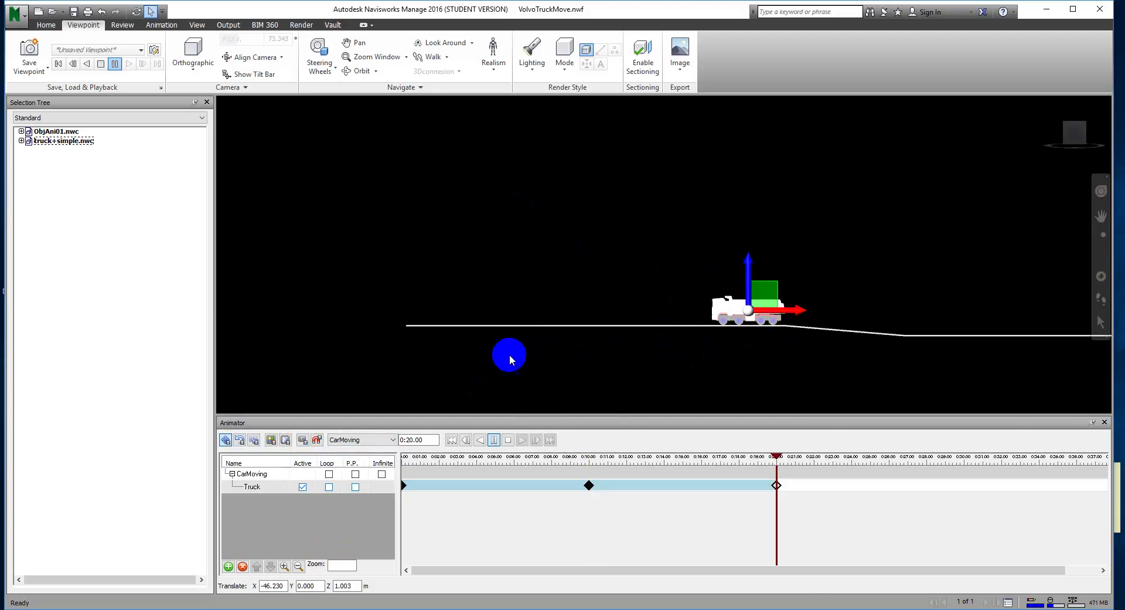
left_click(1076, 120)
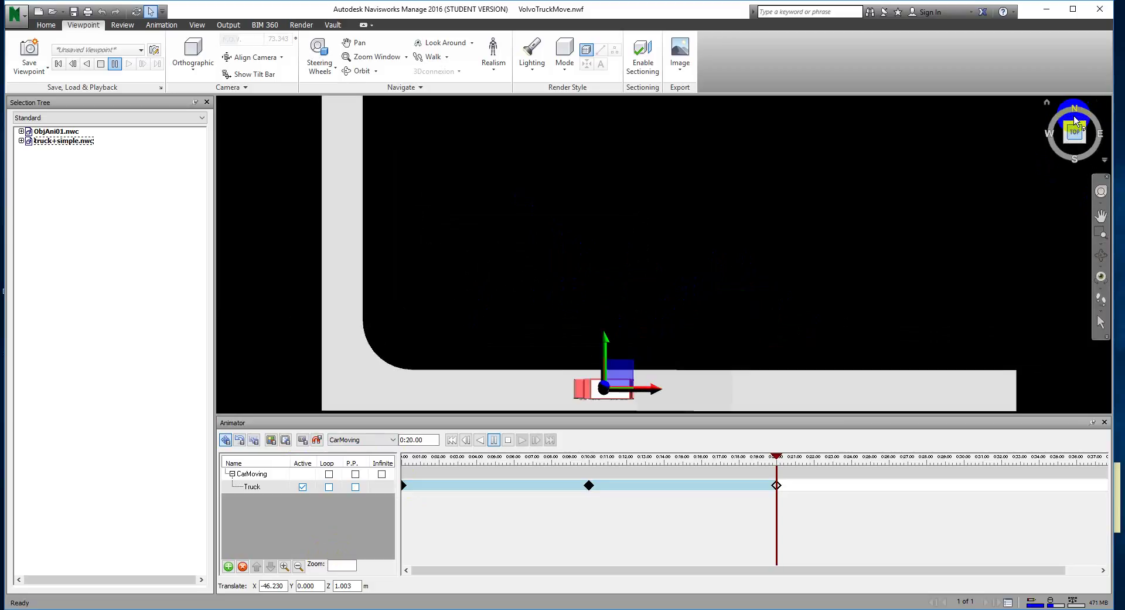
middle_click_drag(633, 314, 759, 218)
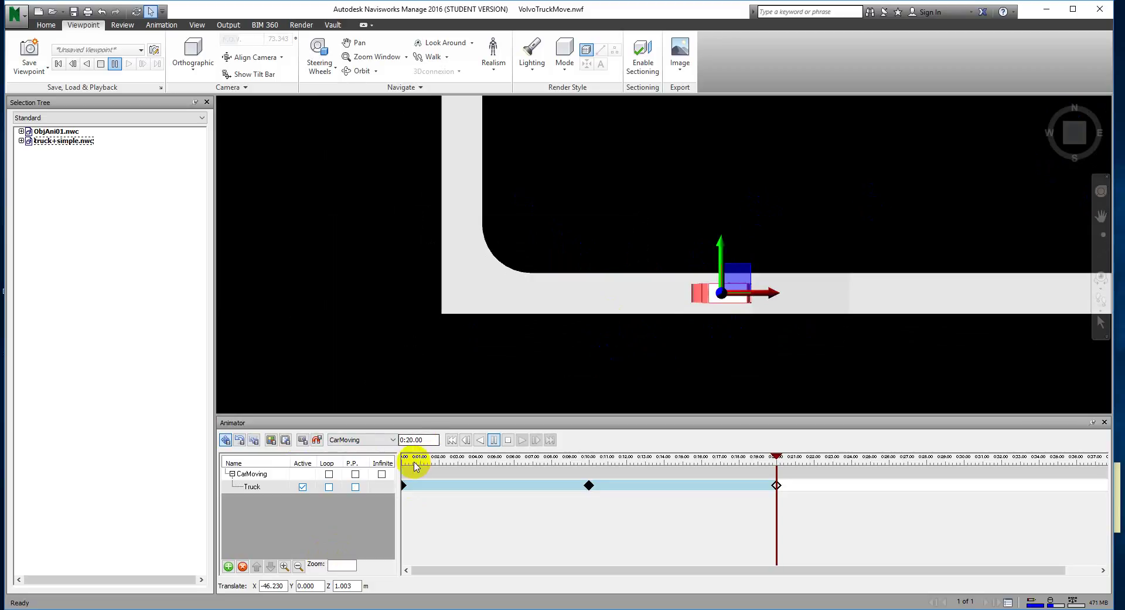
left_click(418, 439)
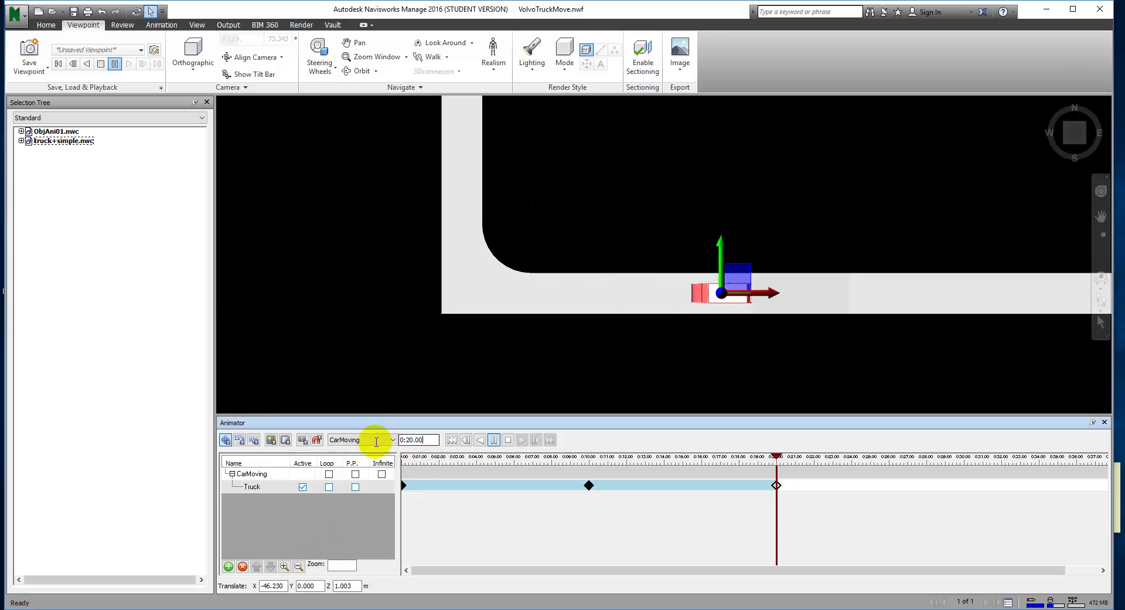
key("Return")
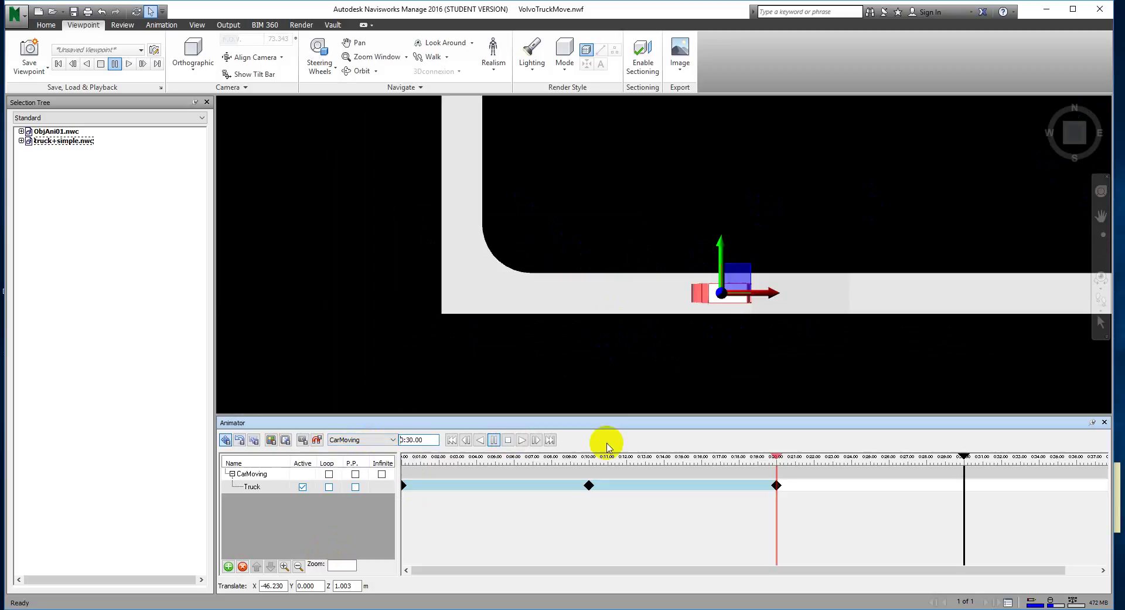
left_click_drag(762, 294, 593, 291)
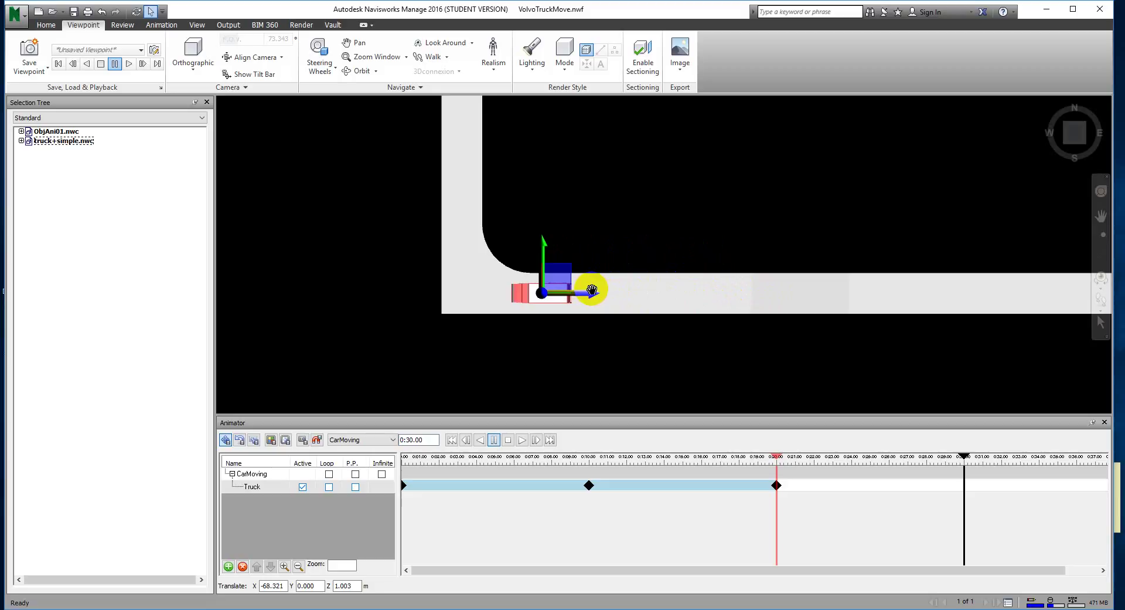
left_click(304, 441)
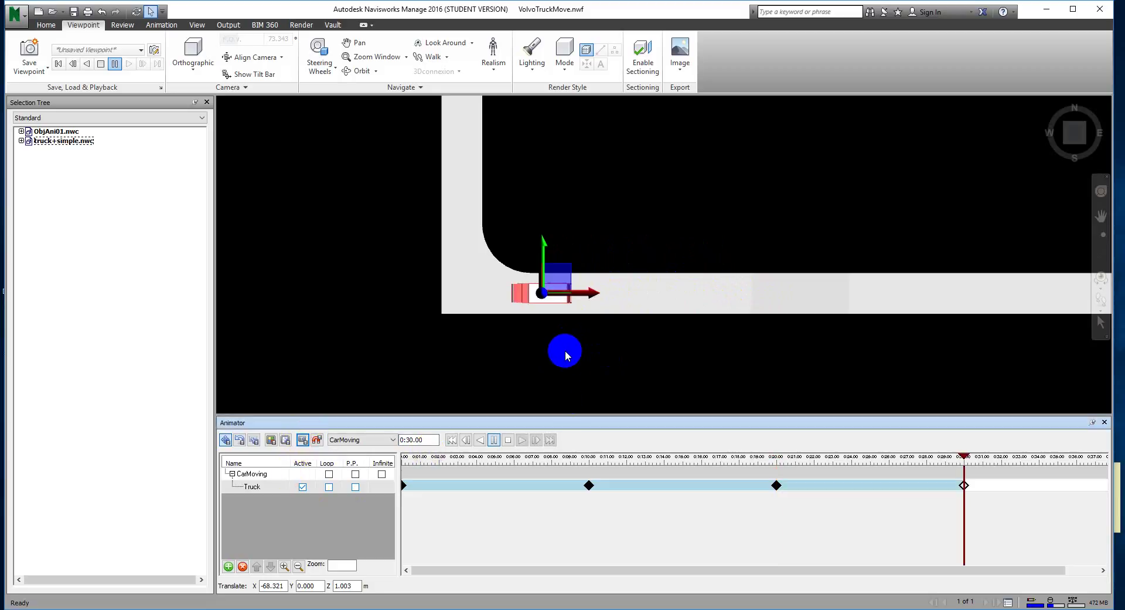
At 0:35.00, translate the truck along X to about -78.2 m, into the corner of the road
middle_click_drag(566, 354, 590, 381)
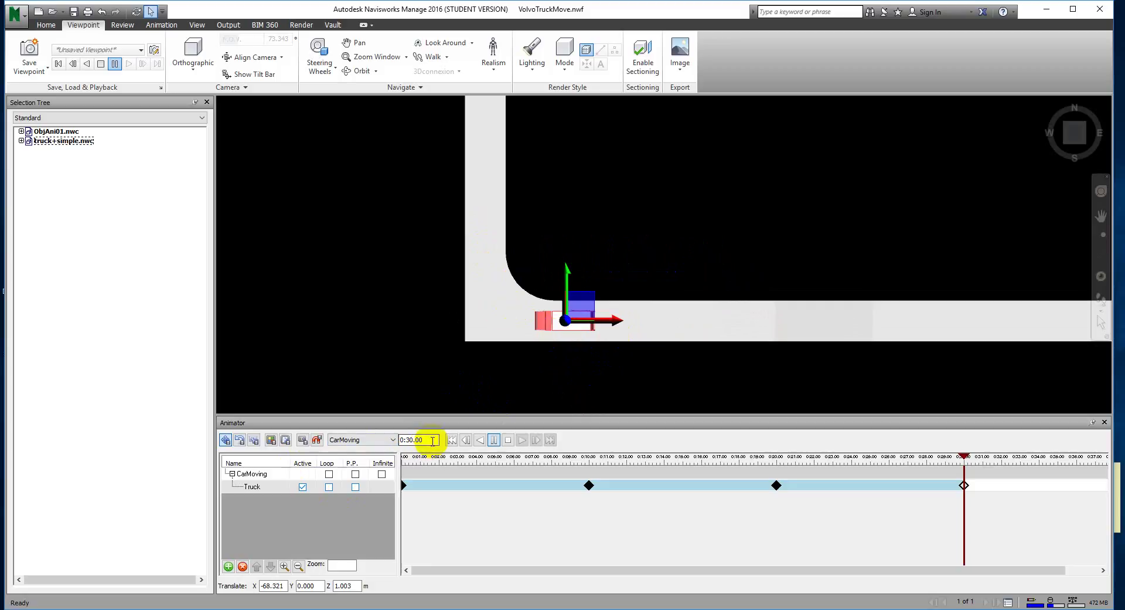
left_click(432, 440)
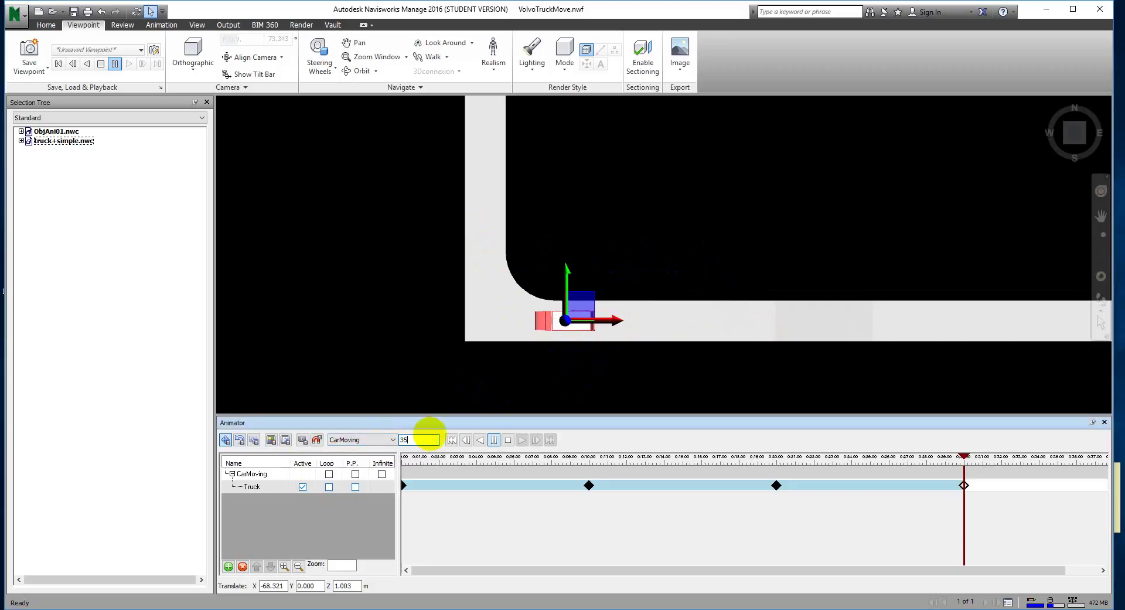
key("Return")
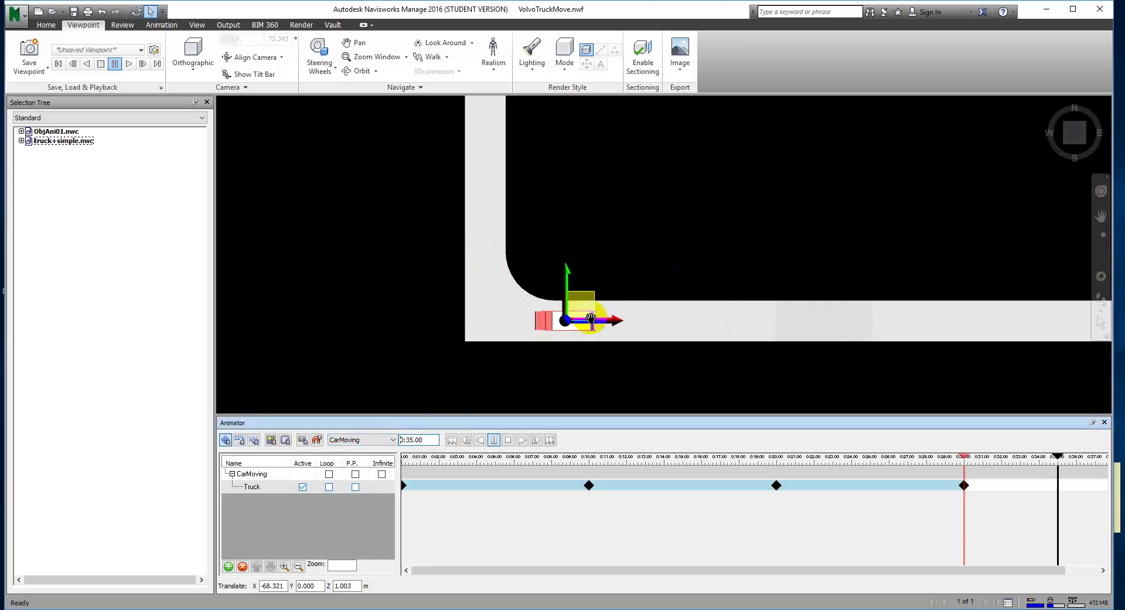
left_click_drag(618, 321, 532, 312)
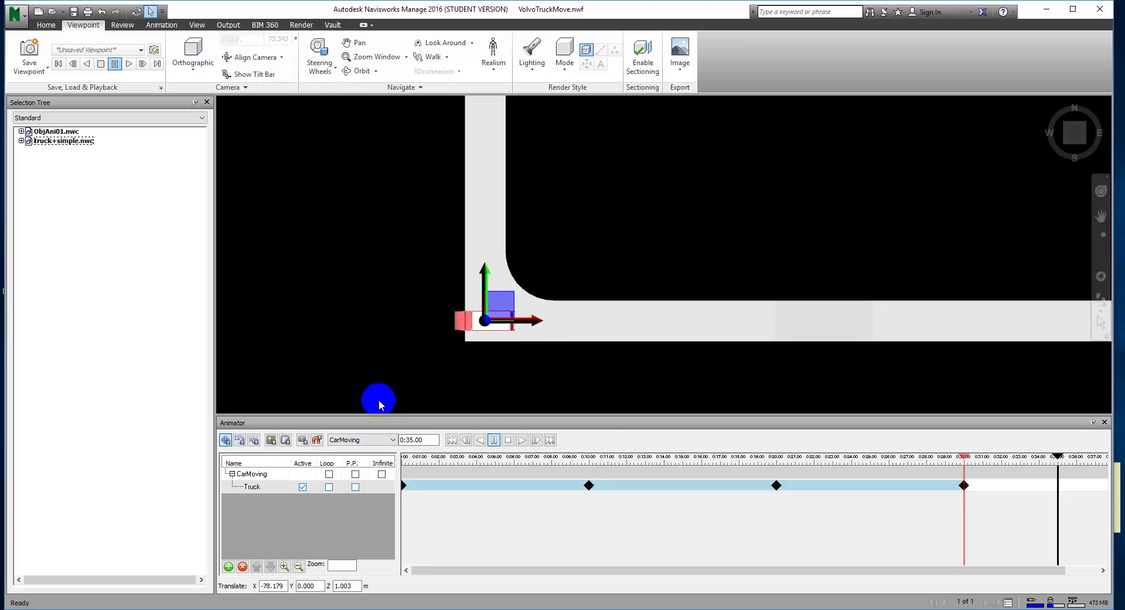
Place the rotation centre on the truck and rotate it -90° about Z to align it with the side road
left_click(241, 439)
left_click_drag(579, 333, 564, 319)
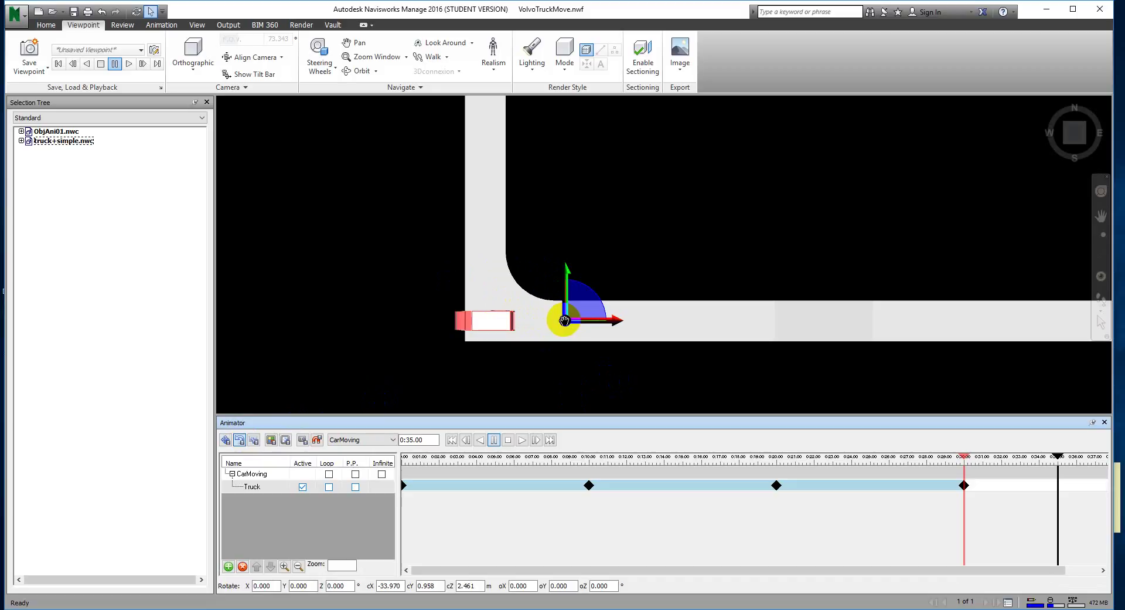
left_click_drag(564, 320, 492, 320)
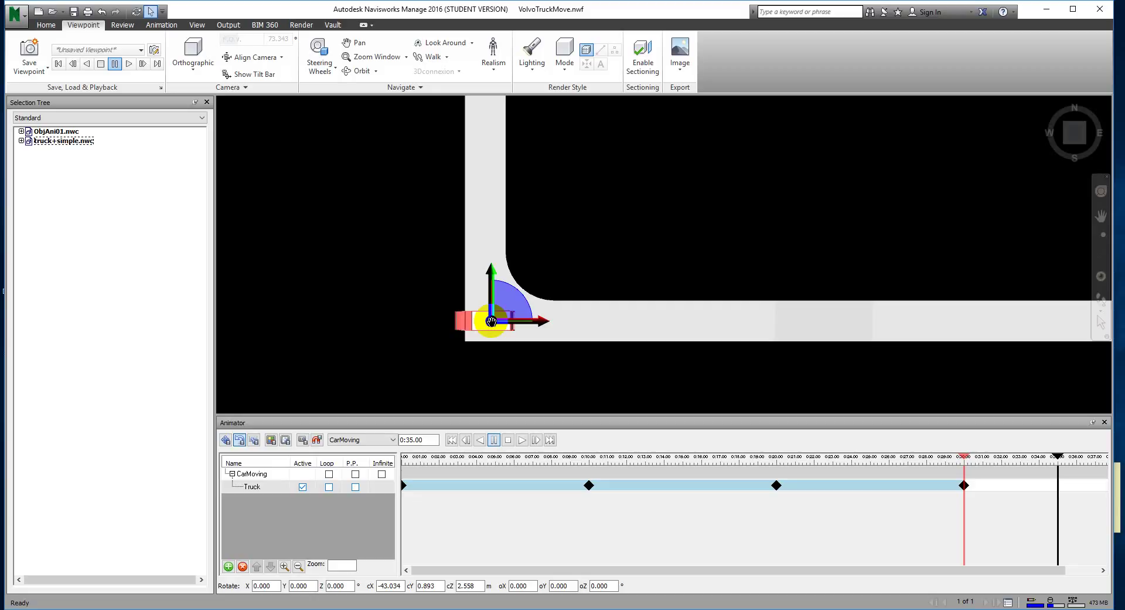
left_click_drag(491, 321, 528, 322)
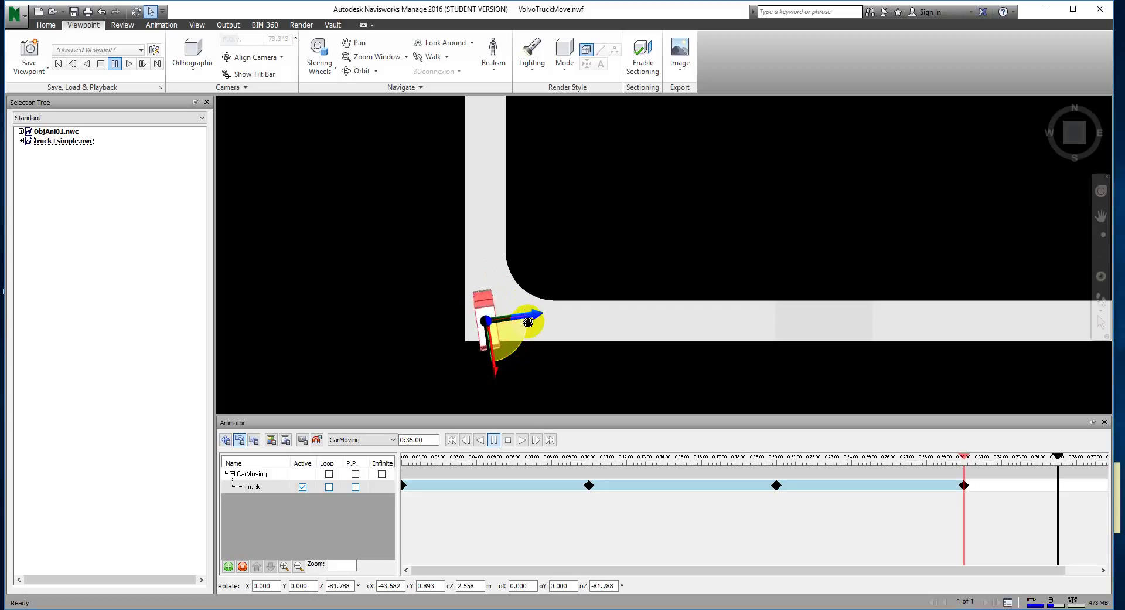
left_click(351, 585)
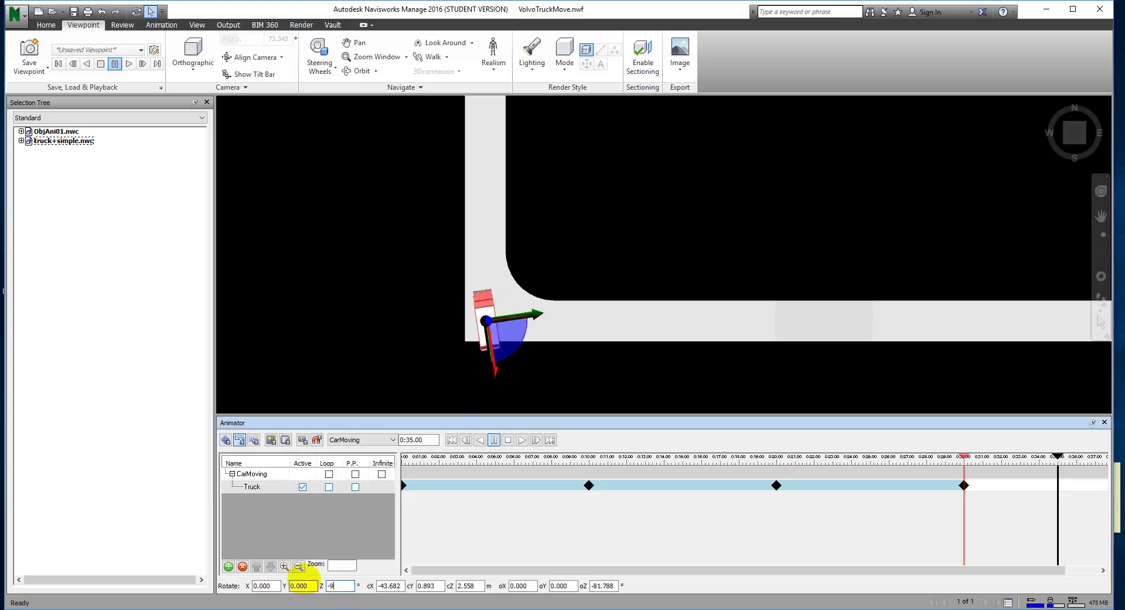
key("Return")
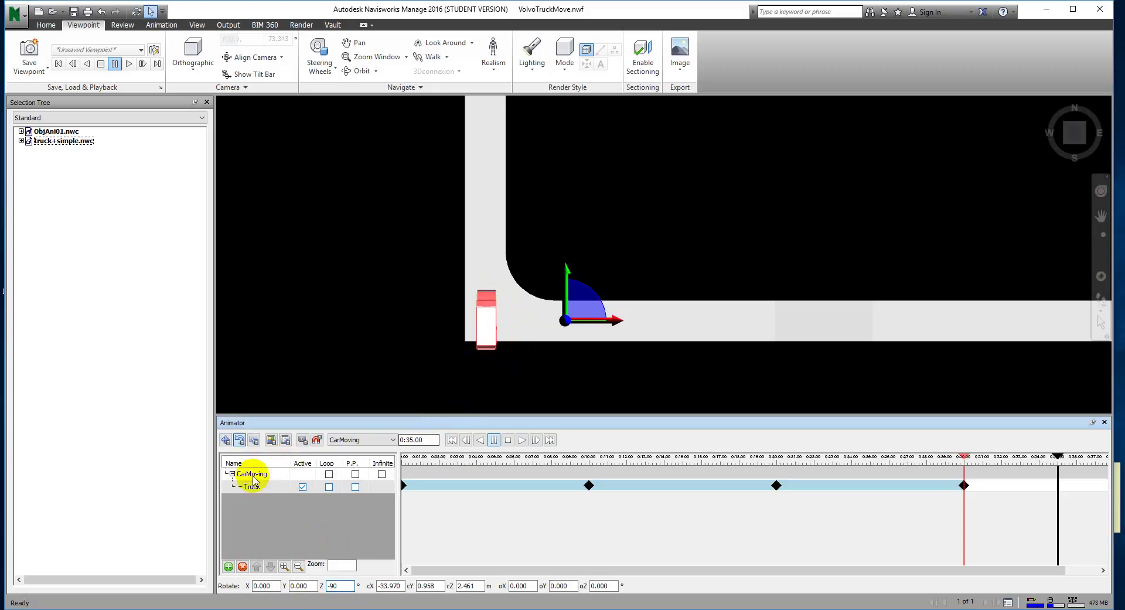
Translate the truck up the side road to about X -44.9 m and Y 47.1 m, and capture a keyframe at 0:35.00
left_click(225, 441)
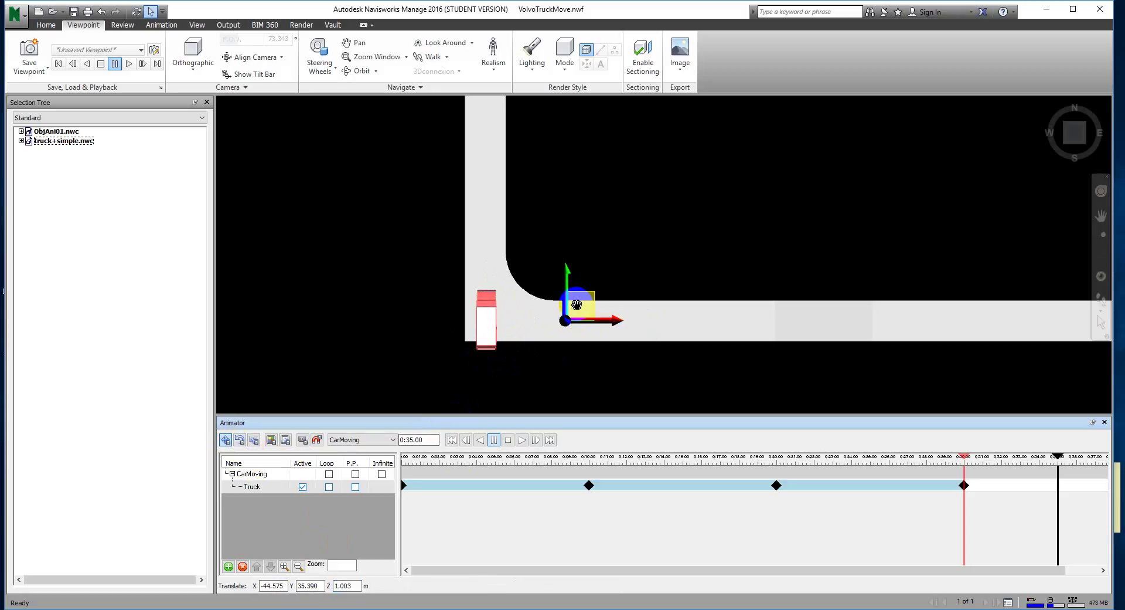
left_click_drag(566, 278, 566, 185)
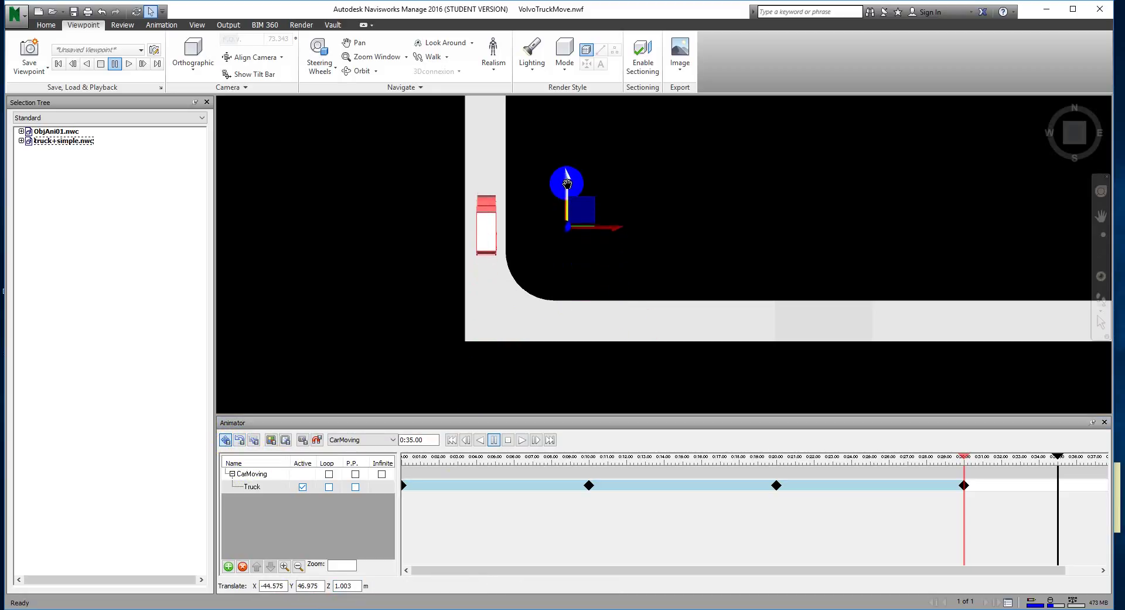
left_click_drag(605, 225, 602, 225)
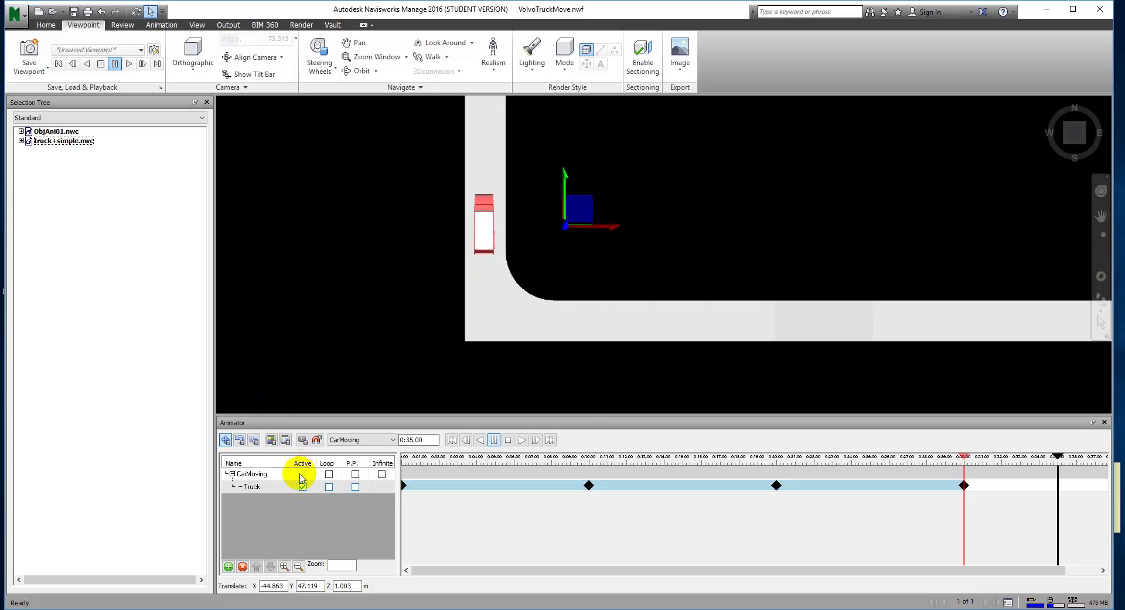
left_click(303, 442)
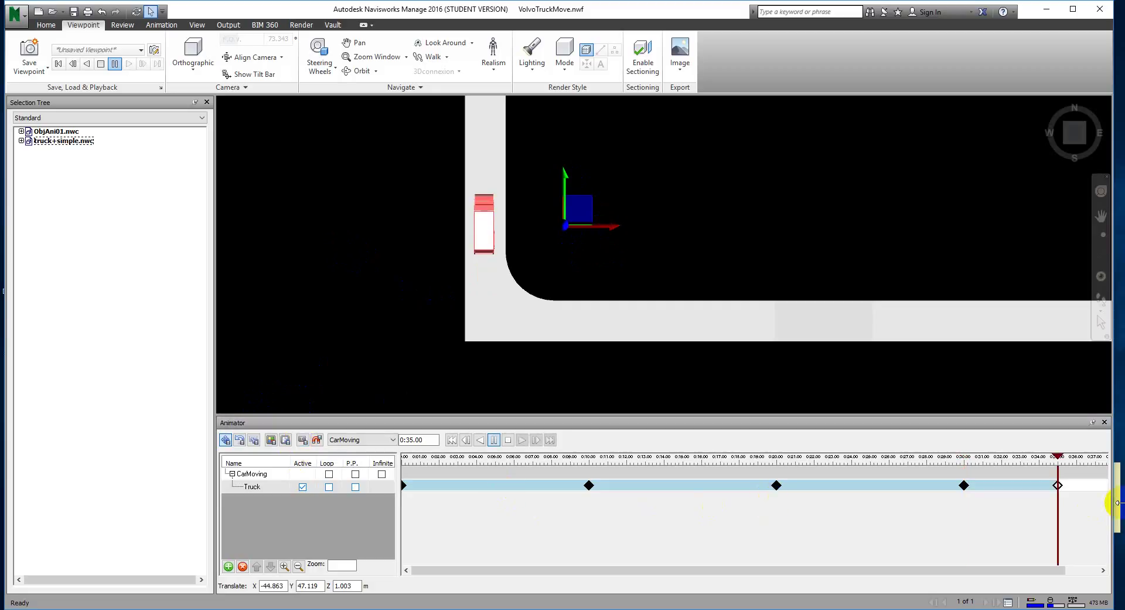
Rewind the CarMoving scene and play it through, checking the truck's motion from the top and front views
left_click(1105, 238)
left_click_drag(906, 209, 505, 353)
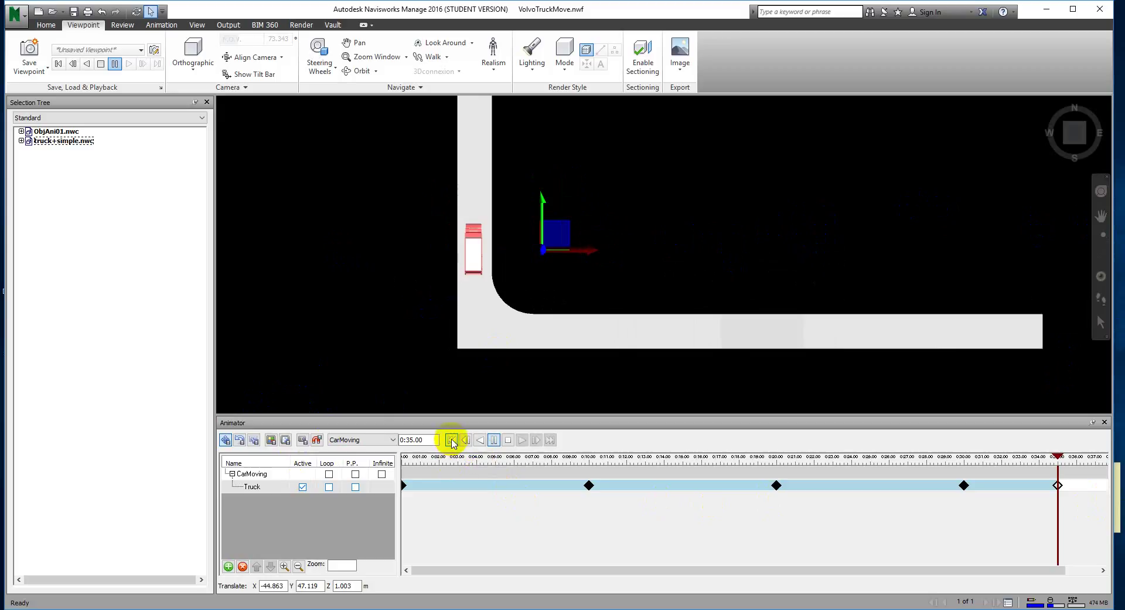
left_click(452, 440)
left_click(521, 440)
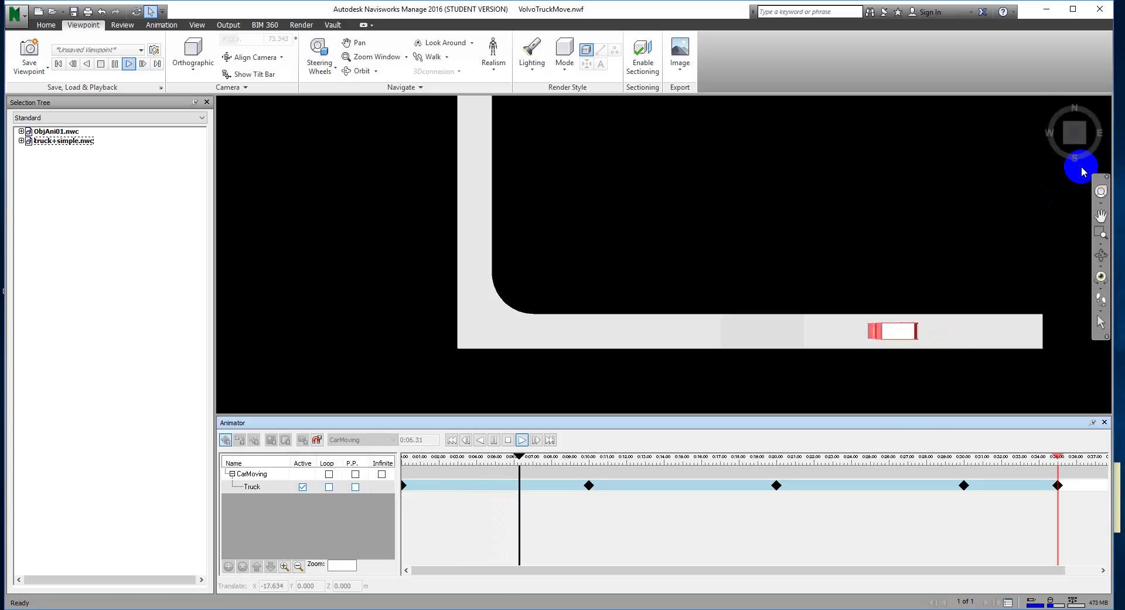
left_click(1075, 149)
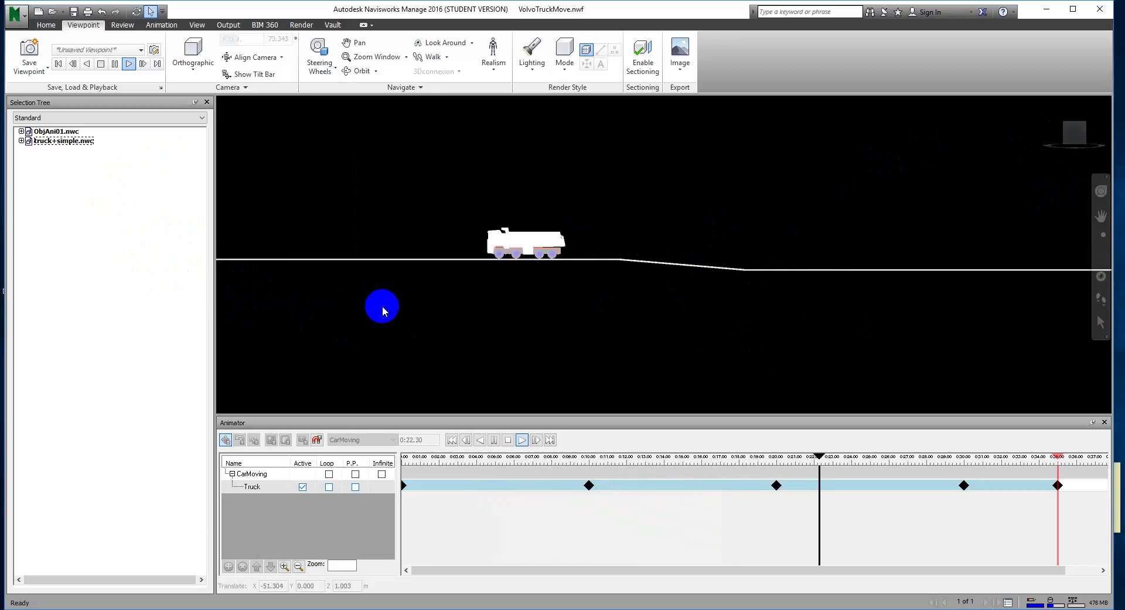
middle_click_drag(382, 309, 591, 325)
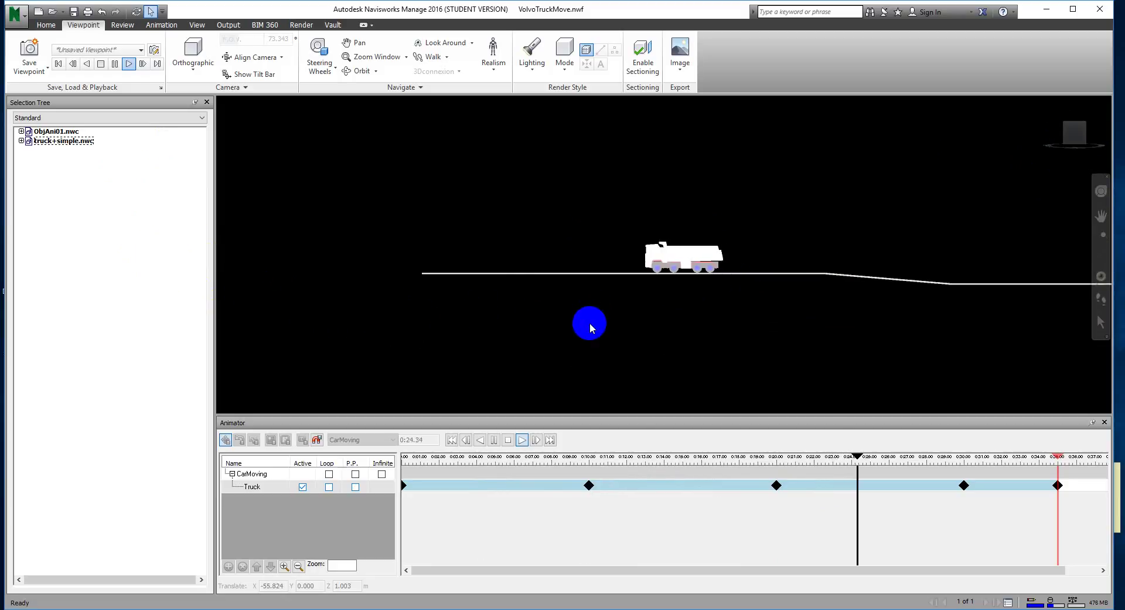
left_click_drag(1085, 113, 1077, 123)
left_click(1076, 124)
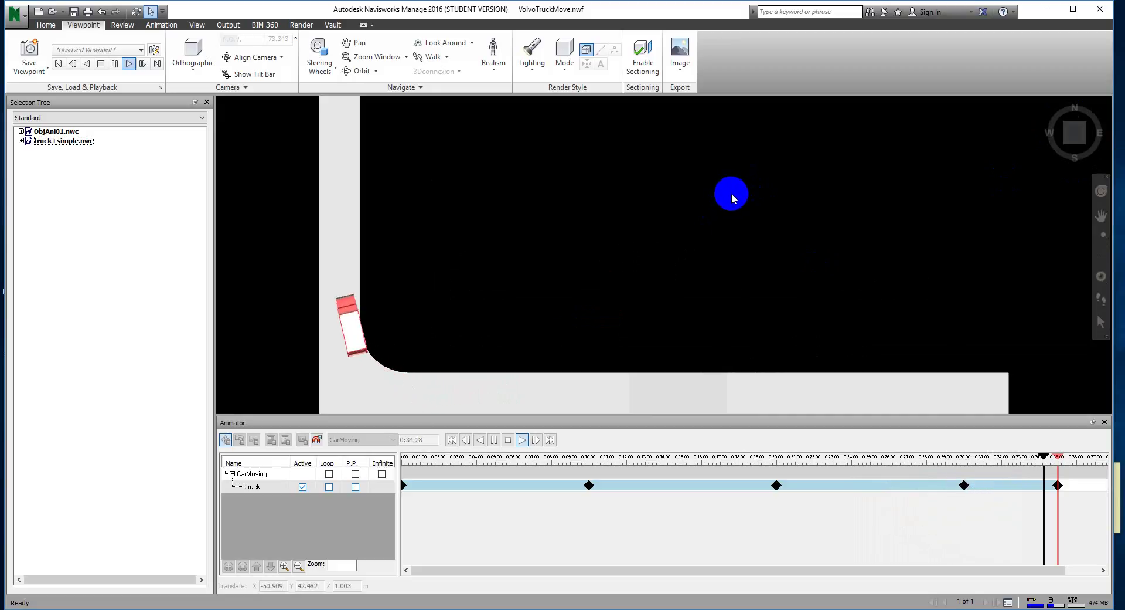
middle_click_drag(487, 233, 615, 284)
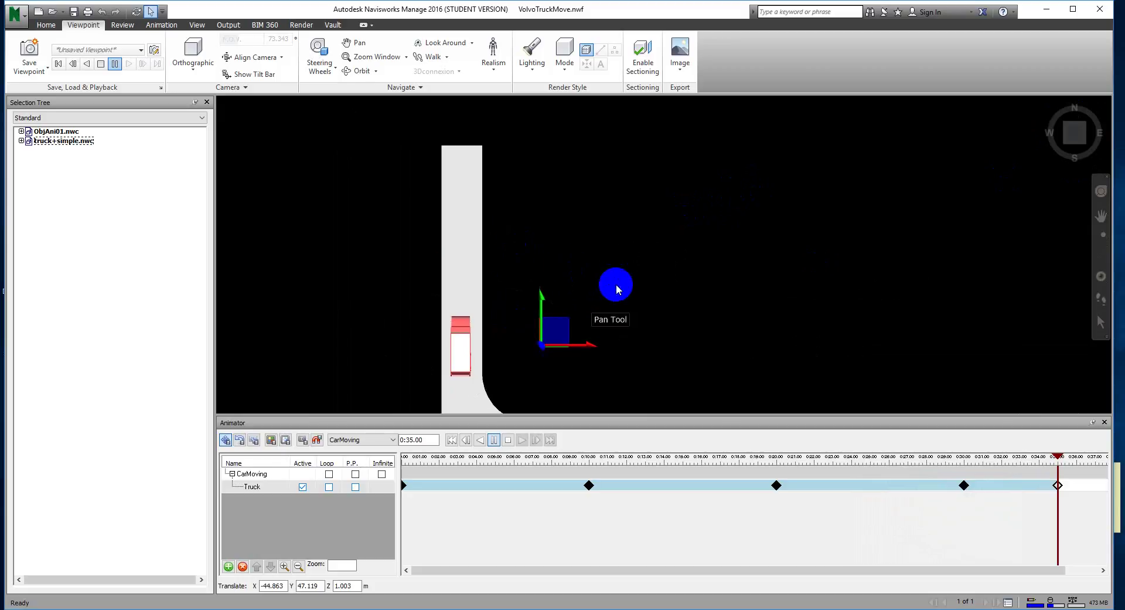
At 0:40.00, translate the truck to the far end of the side road, about Y 67.6 m, and capture a keyframe
left_click(416, 440)
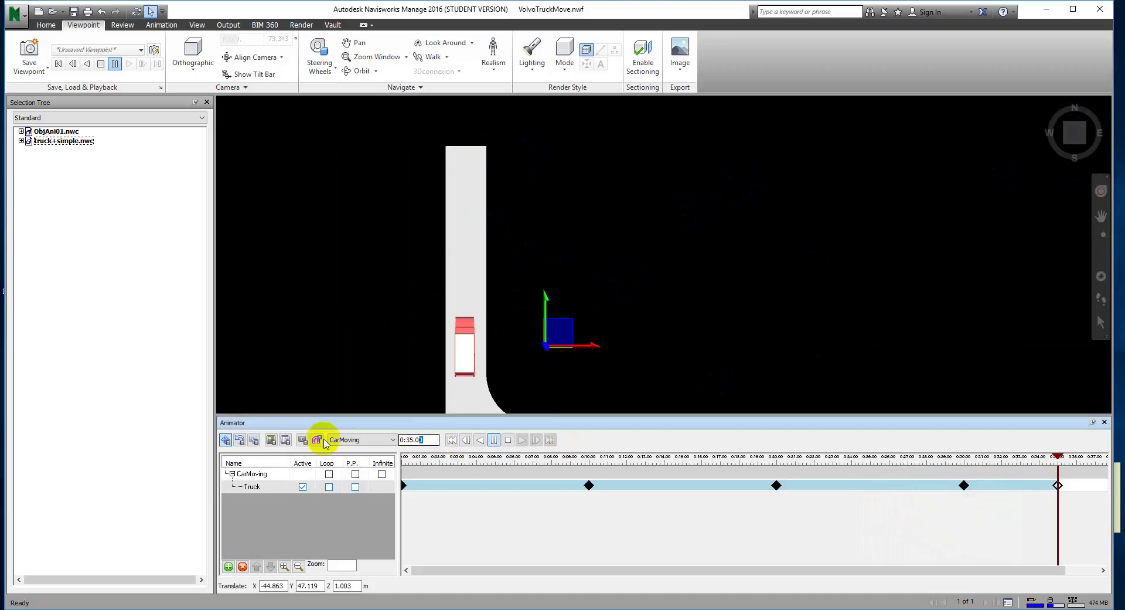
key("Return")
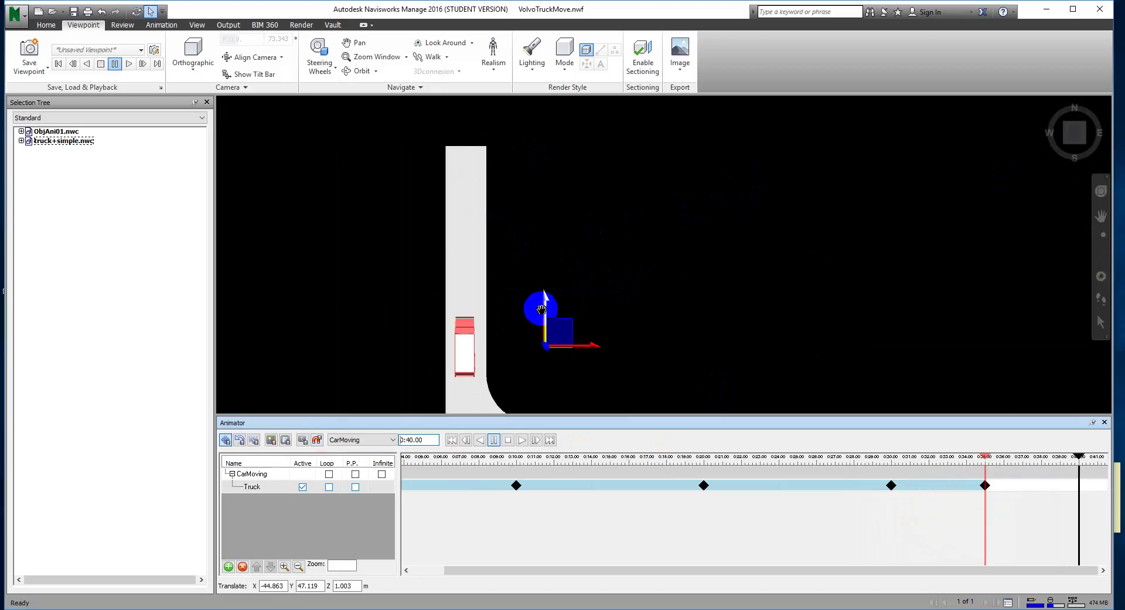
left_click_drag(542, 315, 562, 144)
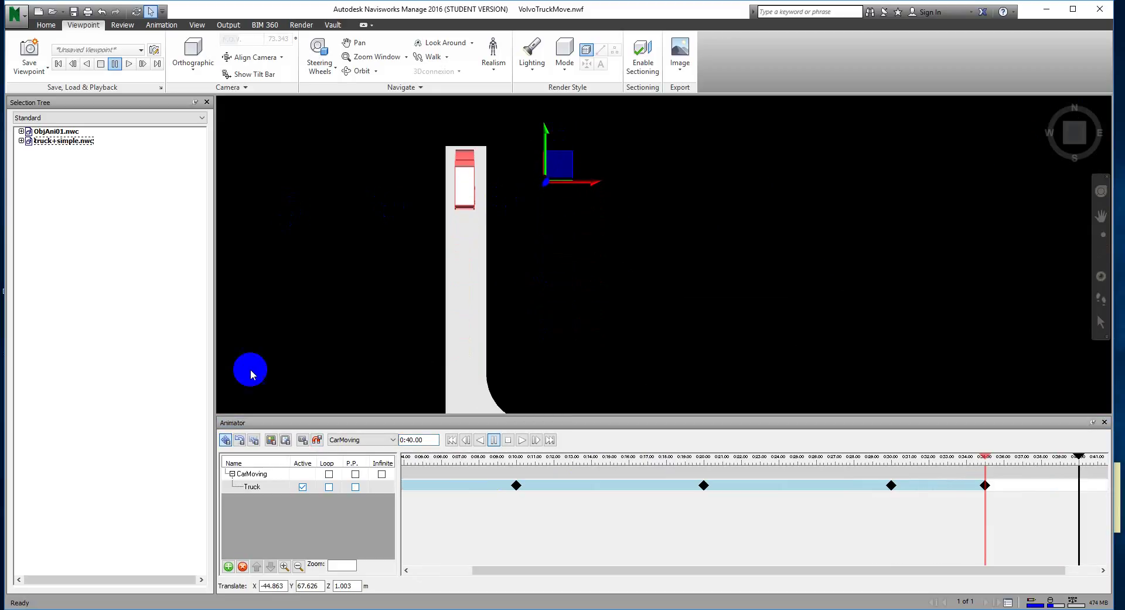
left_click(303, 441)
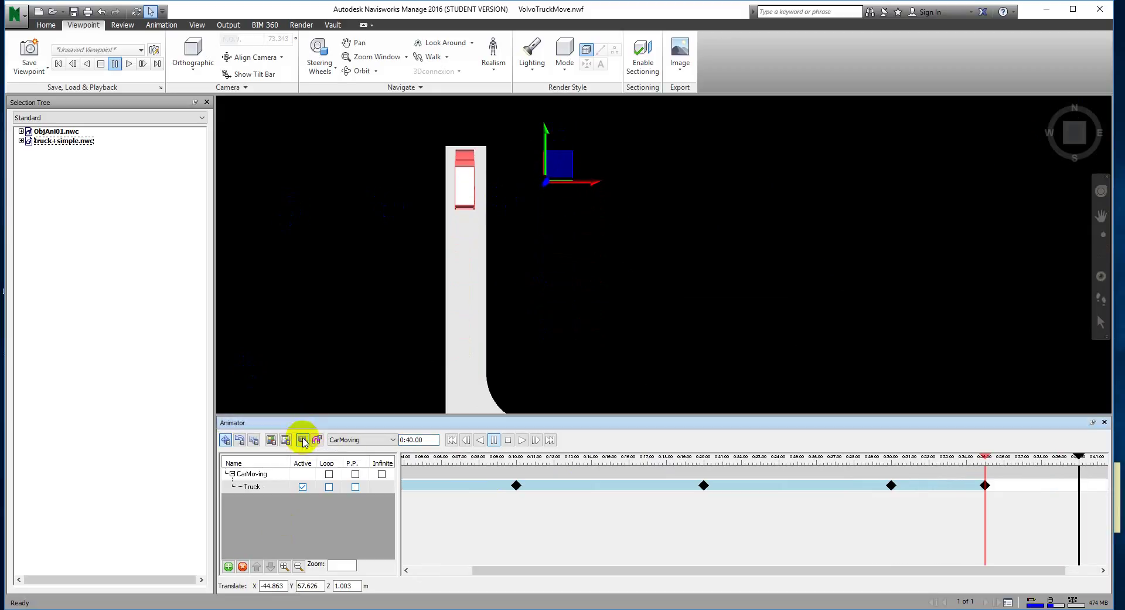
left_click(505, 290)
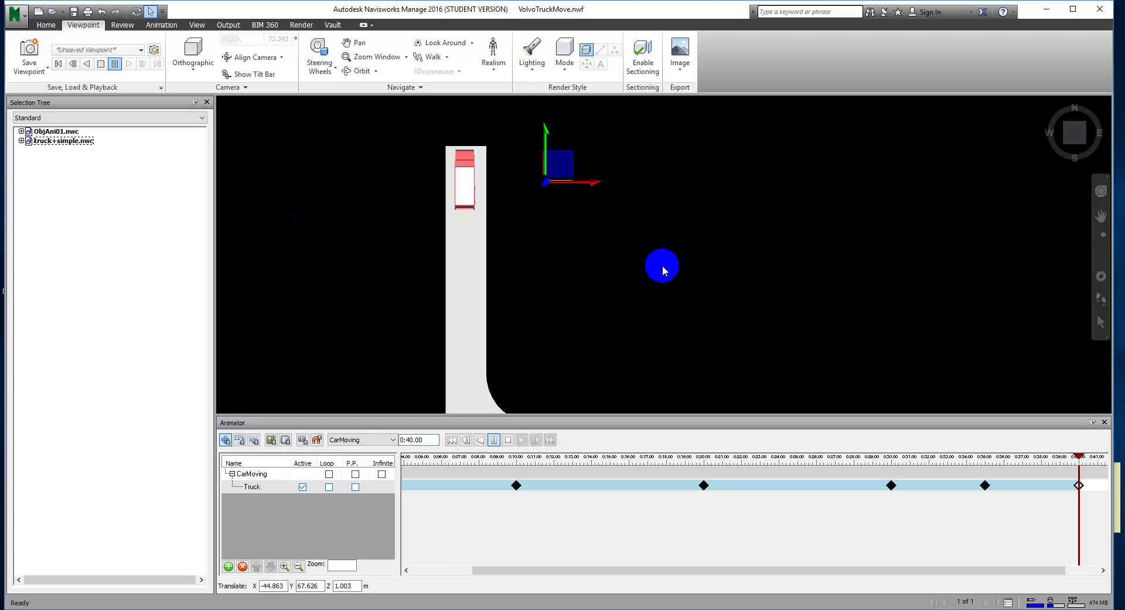
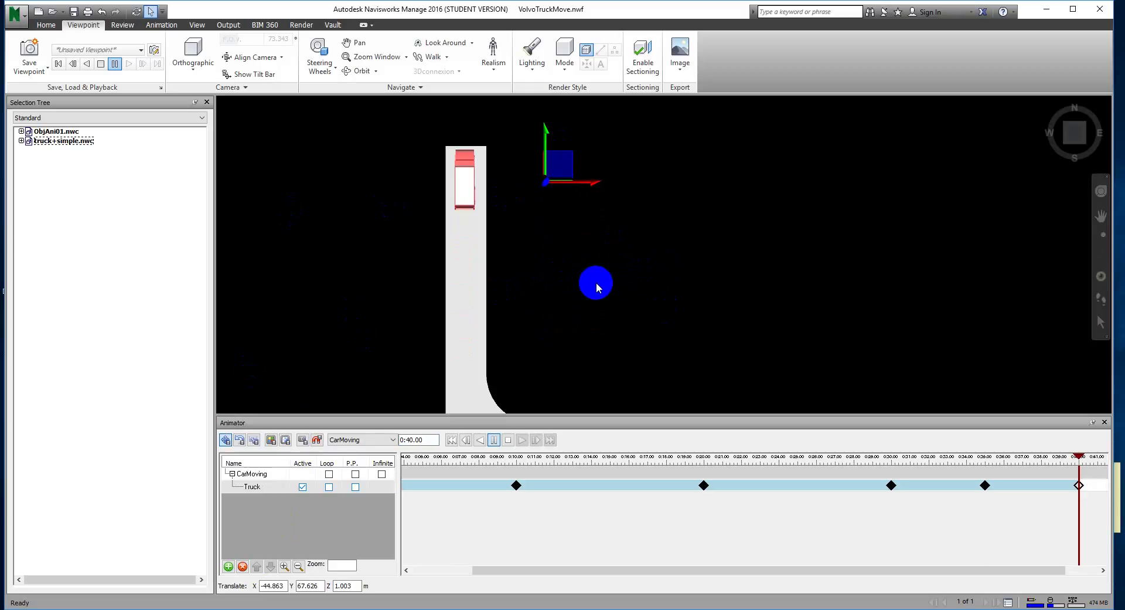
Compare the truck's position relative to the ramp at the 0:10.00 and 0:20.00 keyframes from the front view
scroll(650, 293, "down", 2)
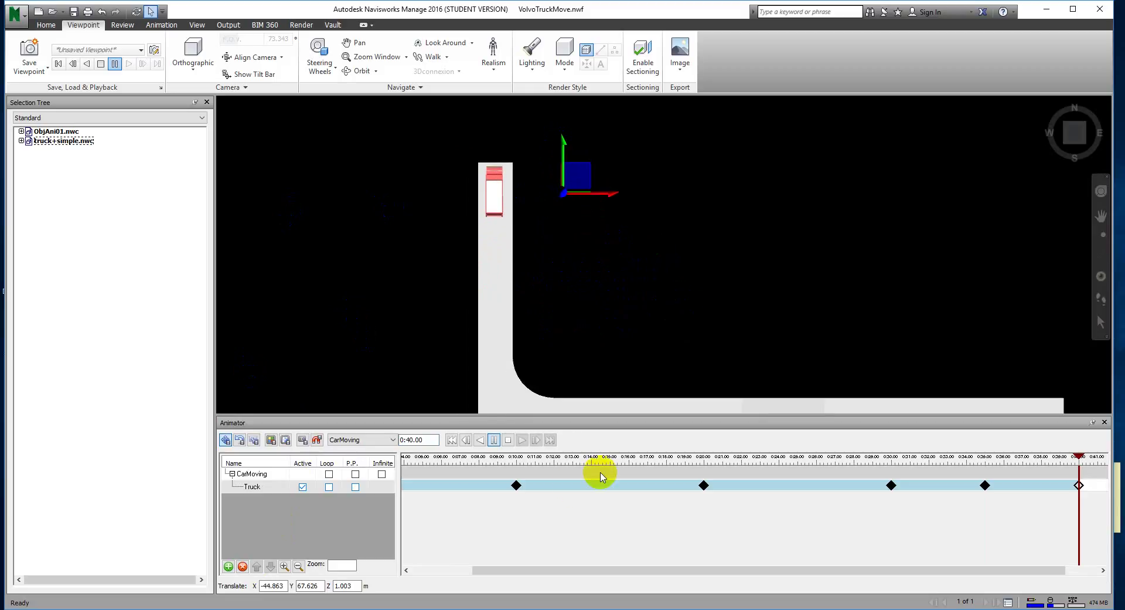
left_click_drag(649, 571, 504, 583)
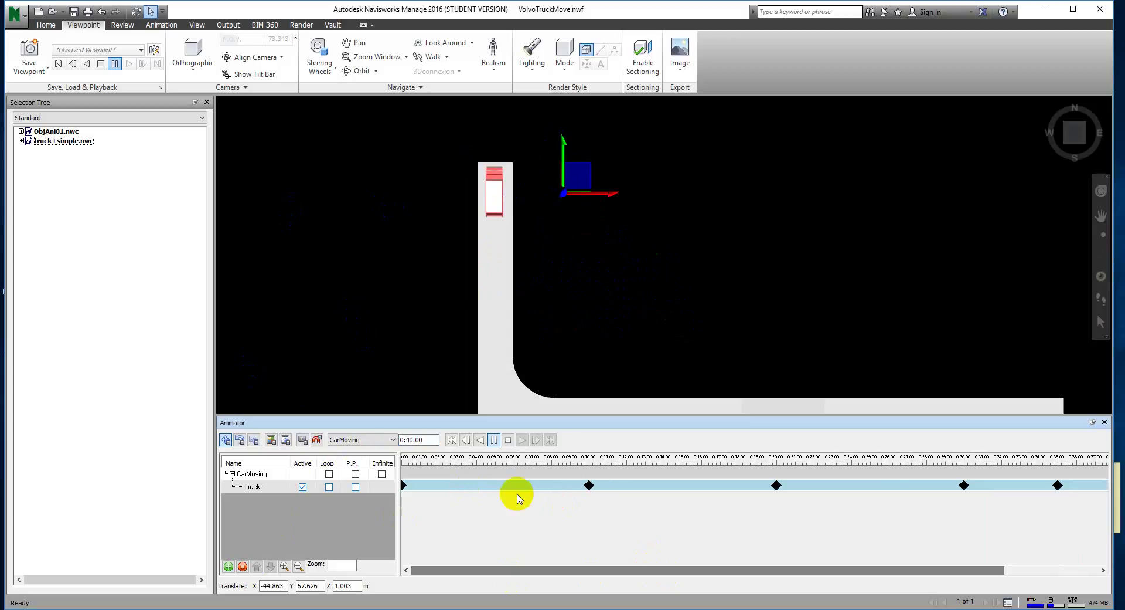
left_click(592, 487)
left_click(592, 488)
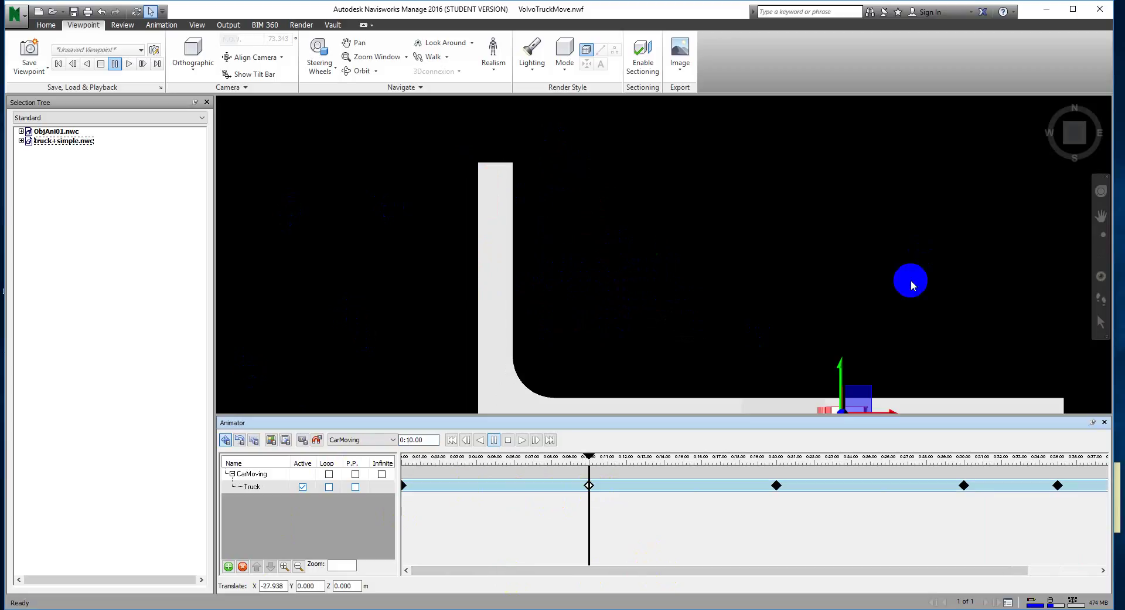
left_click(1075, 153)
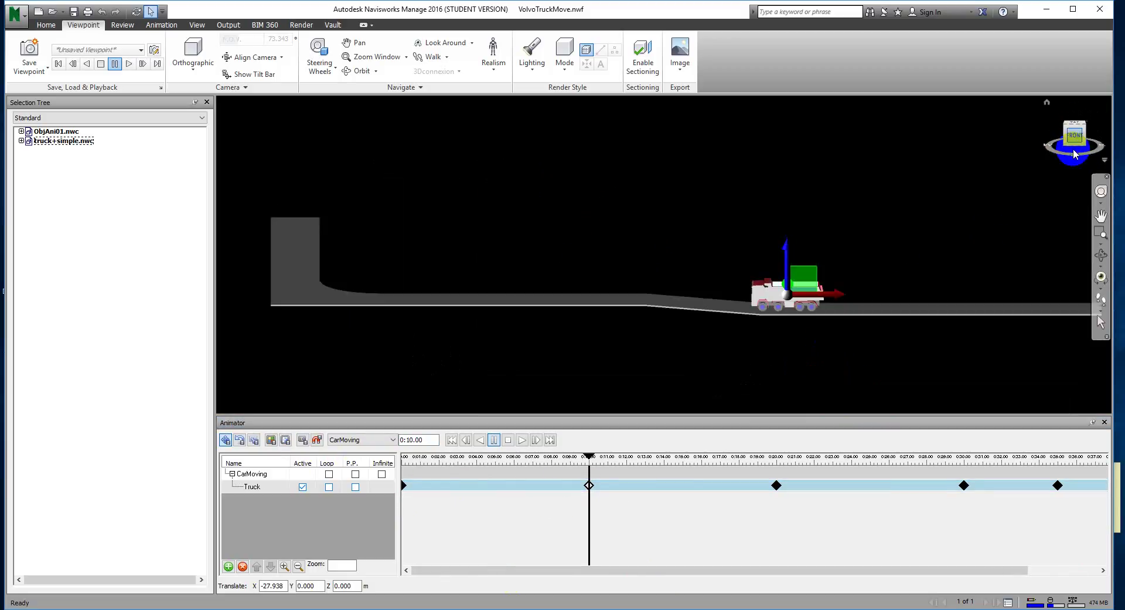
middle_click_drag(725, 317, 744, 324)
left_click(777, 486)
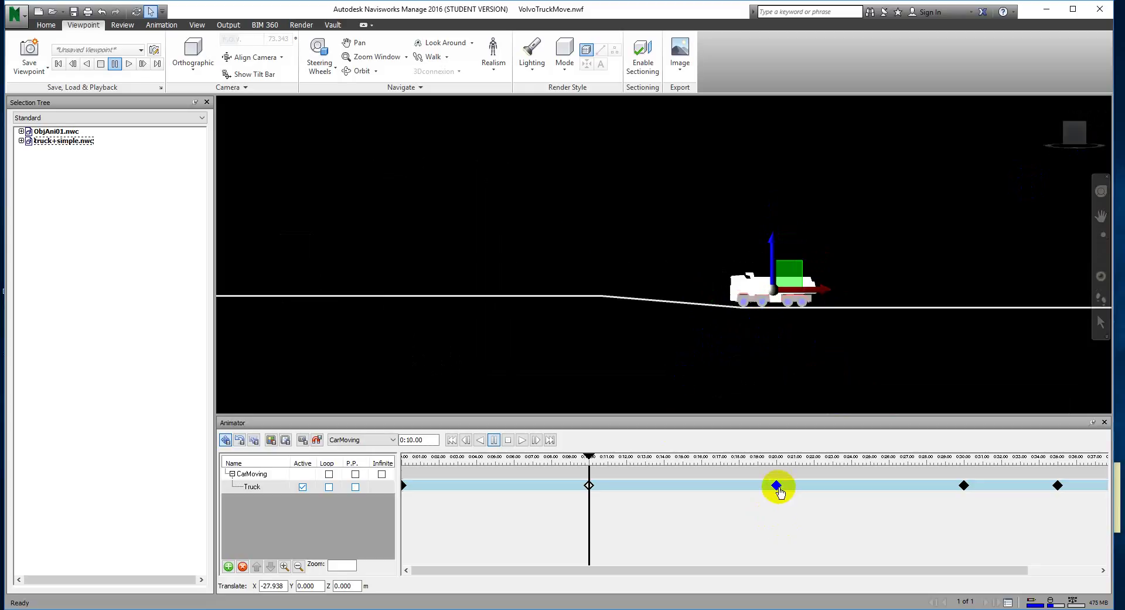
left_click(778, 485)
left_click(589, 485)
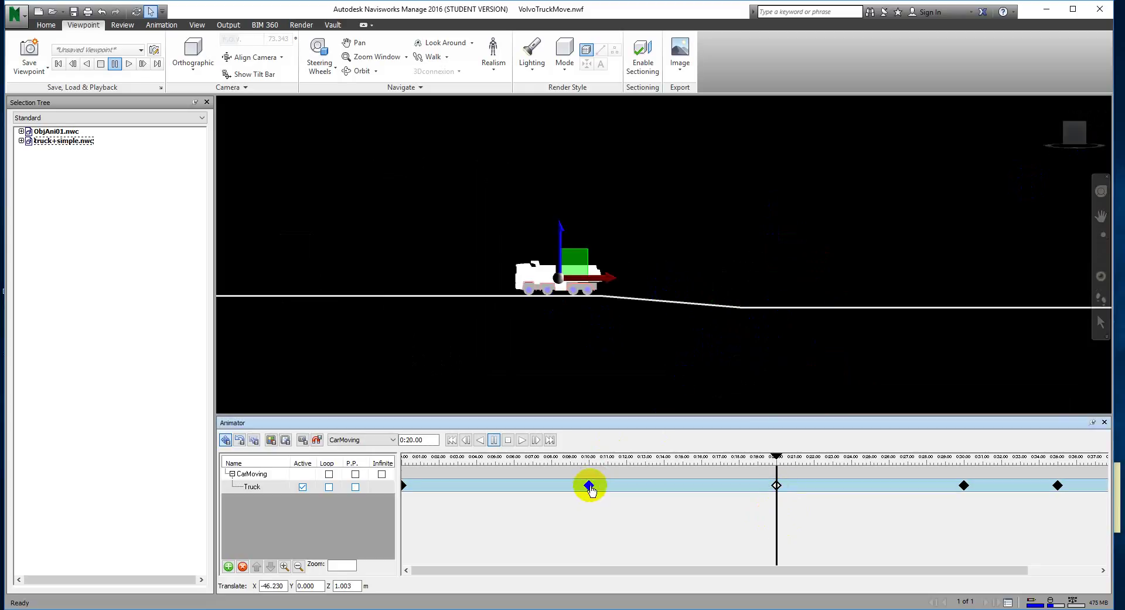
scroll(755, 355, "up", 5)
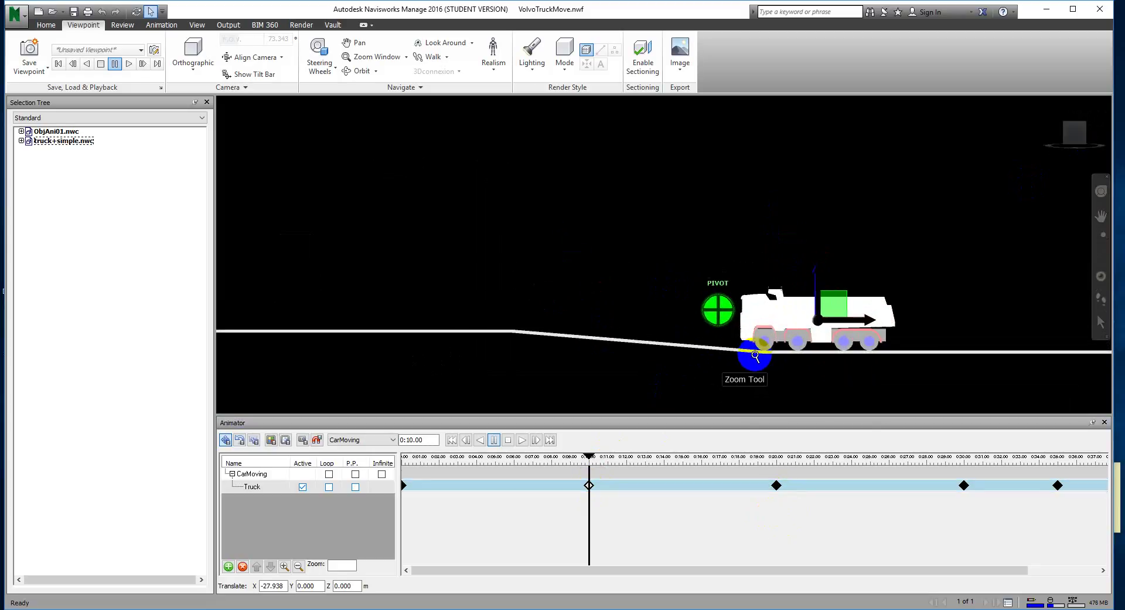
scroll(535, 364, "up", 2)
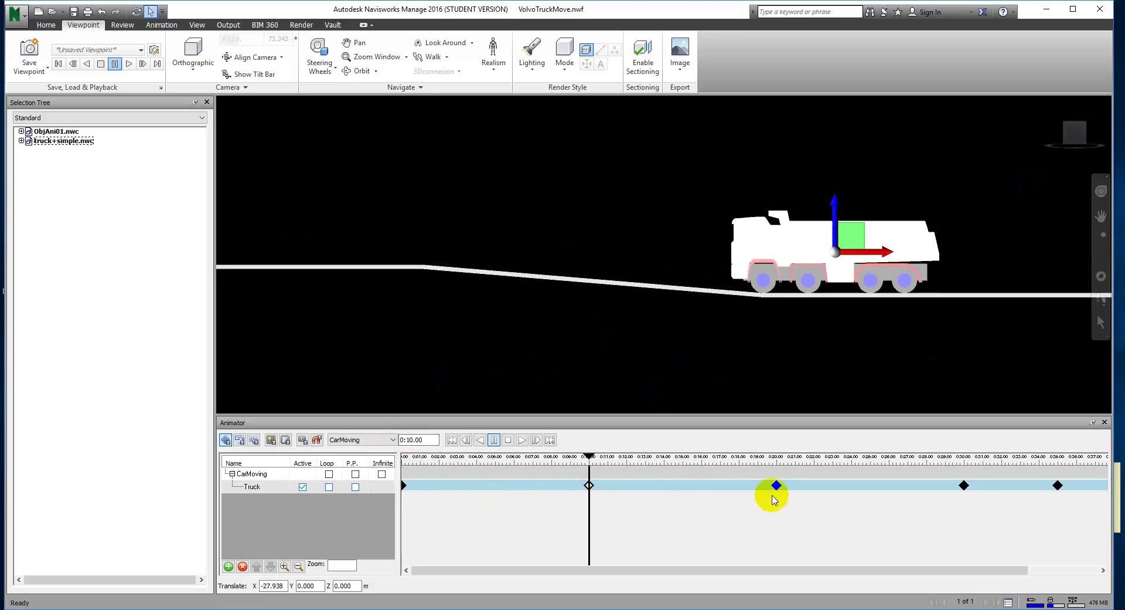
Step the animation time back through 0:19.00 and 0:18.00 to 0:17.00 and capture a keyframe there
left_click(418, 439)
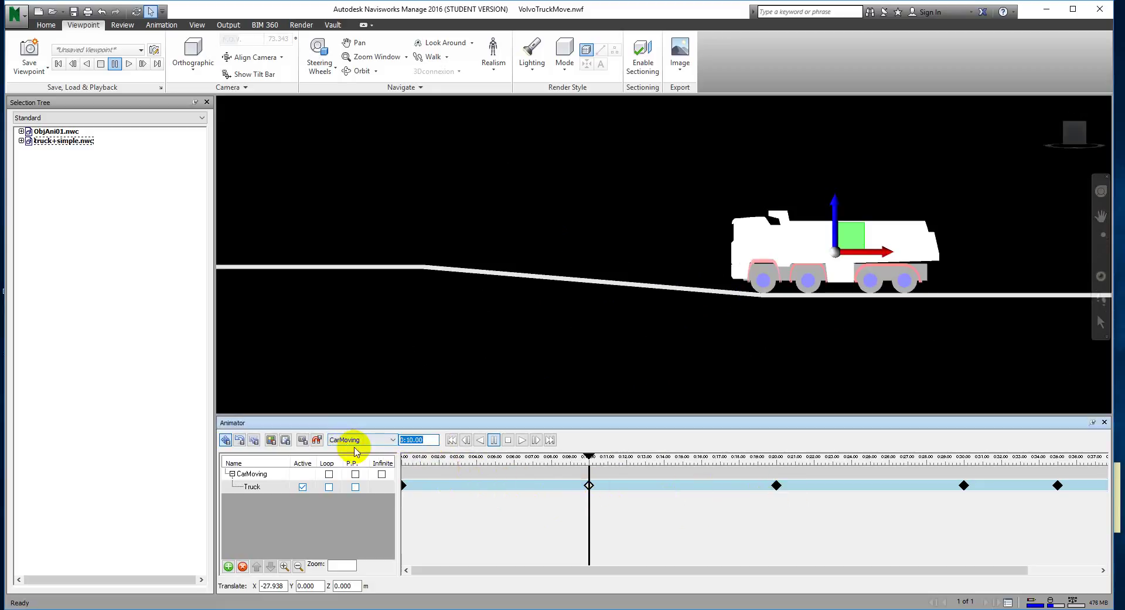
type("19")
key("Return")
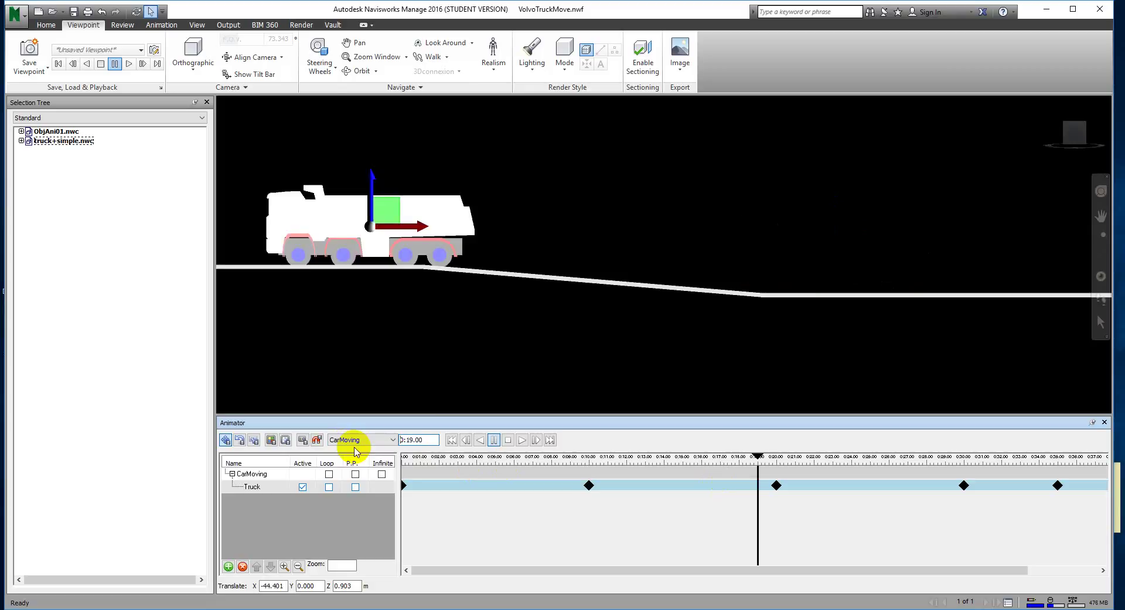
left_click(410, 439)
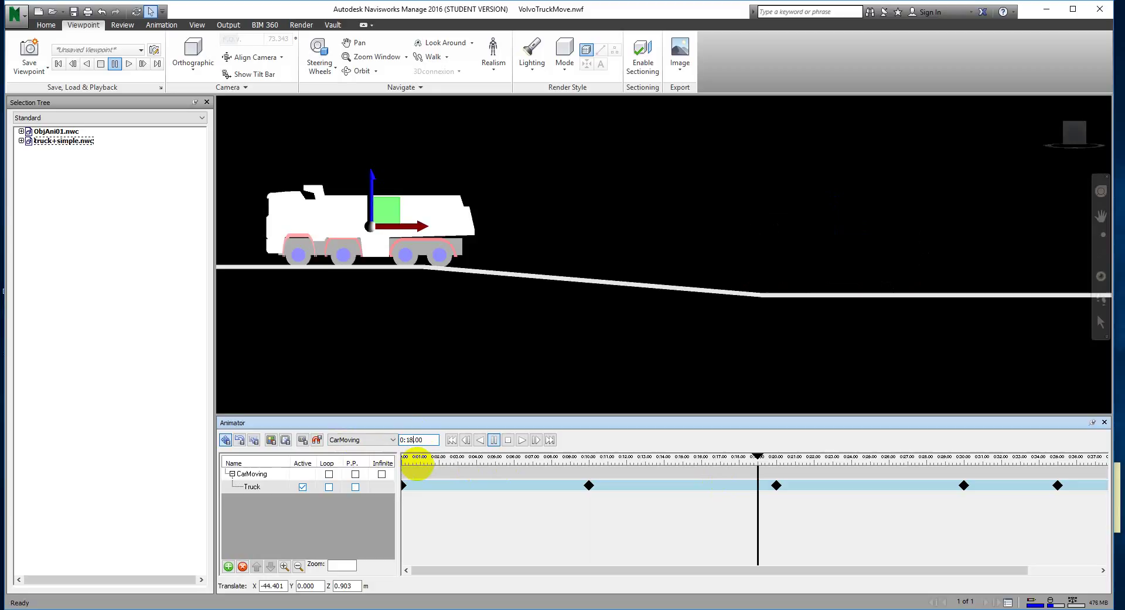
type("8")
key("Return")
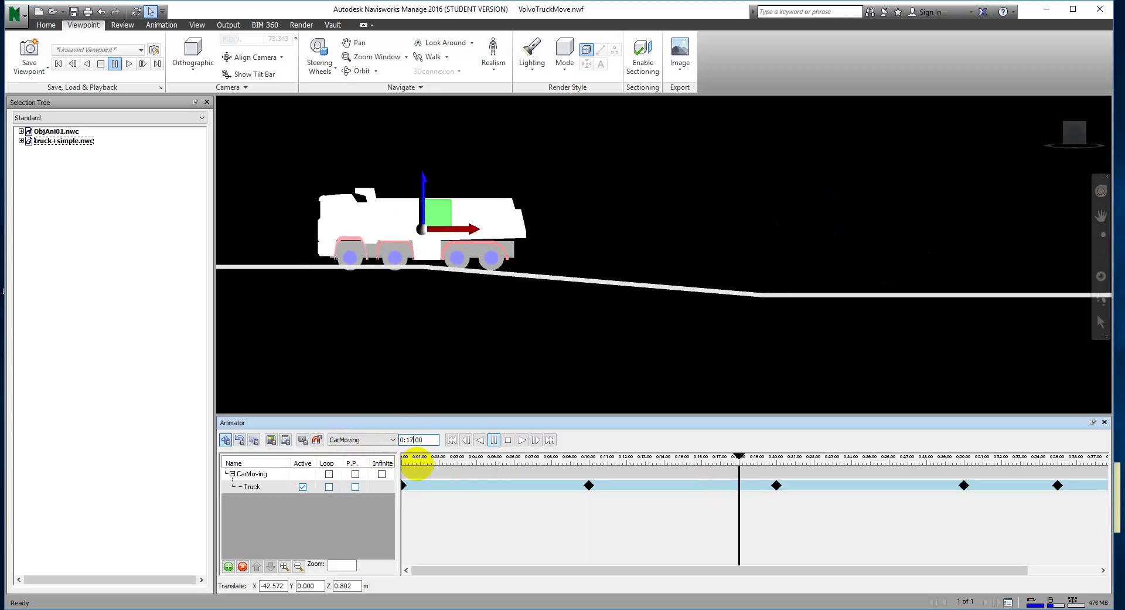
key("Return")
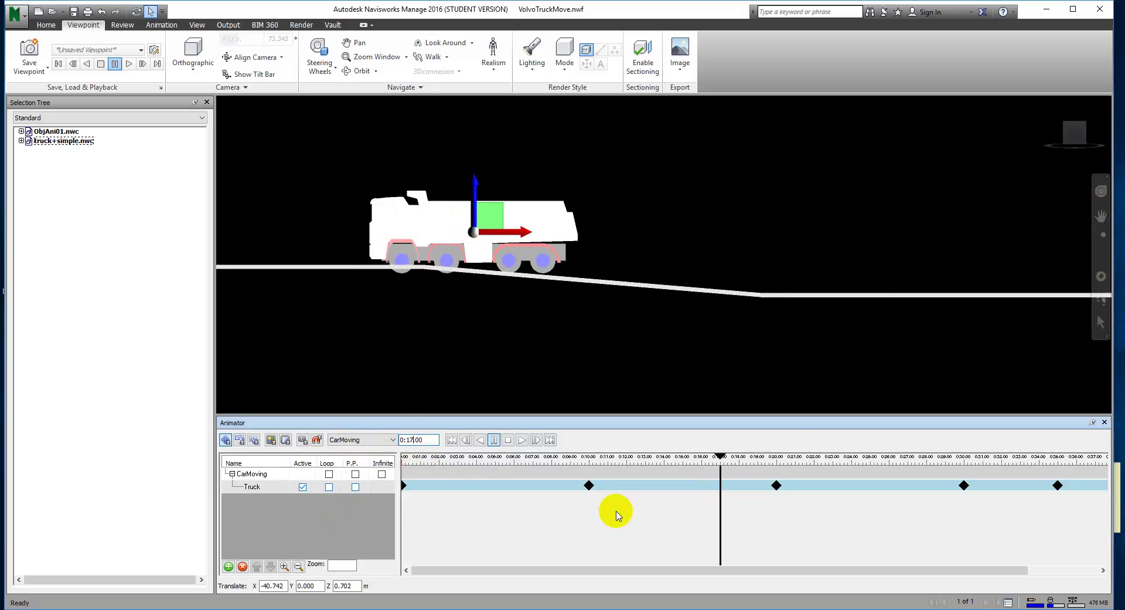
left_click(302, 439)
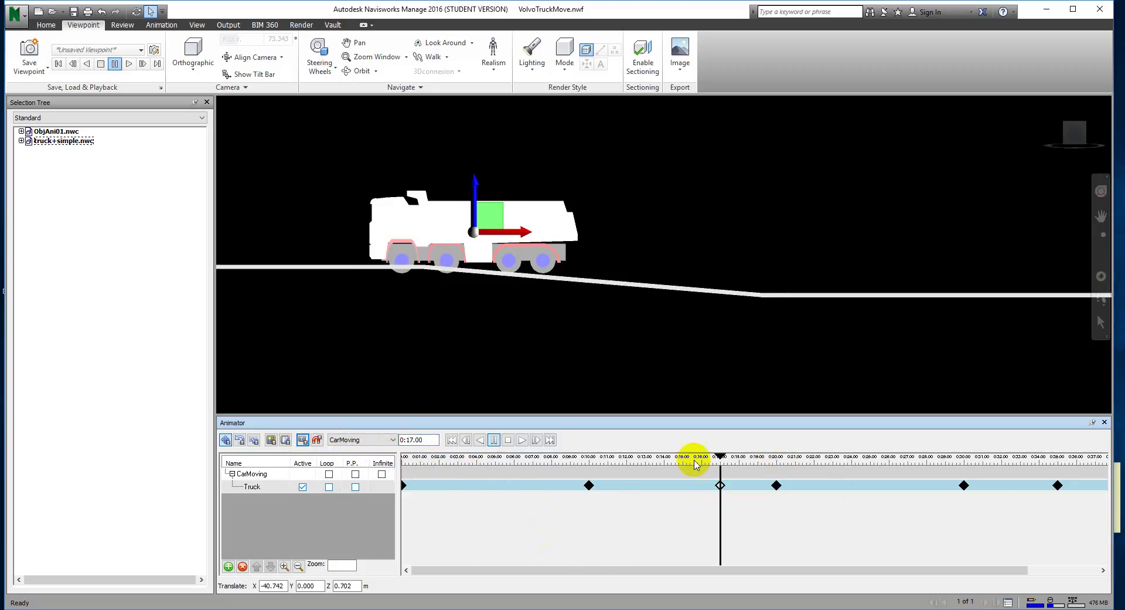
scroll(504, 281, "up", 3)
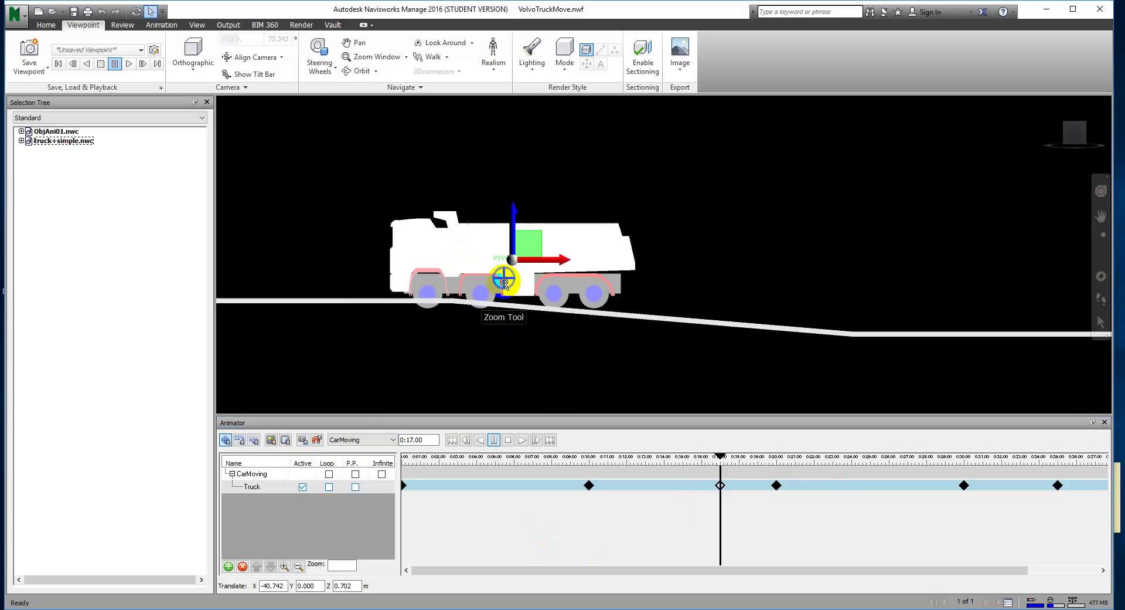
scroll(504, 281, "up", 1)
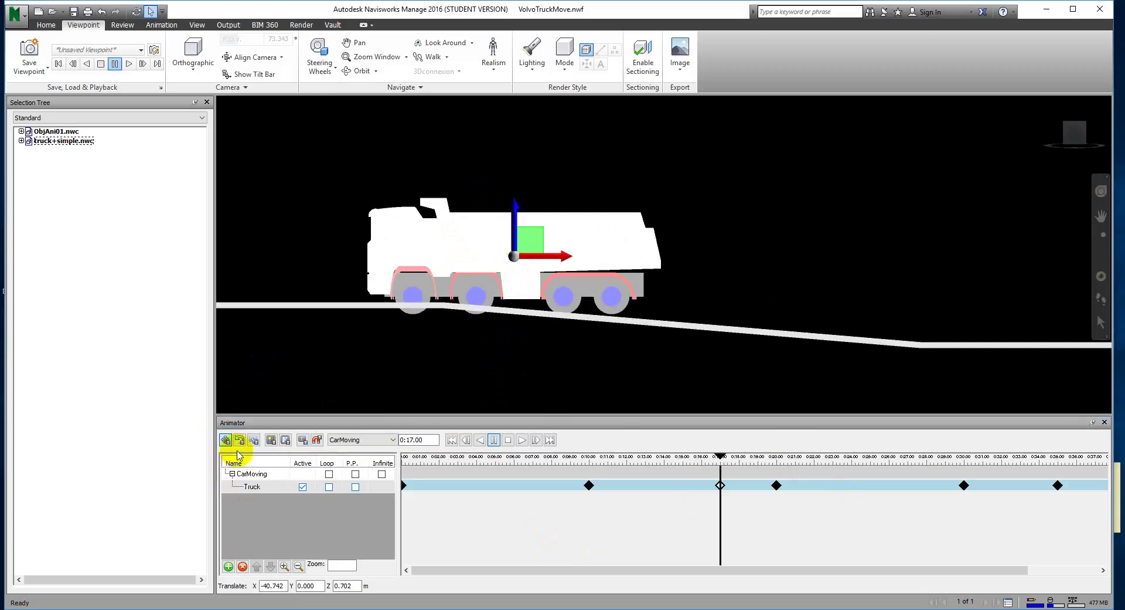
mouse_move(387, 365)
left_mouse_down()
mouse_move(502, 334)
mouse_move(487, 241)
left_mouse_up()
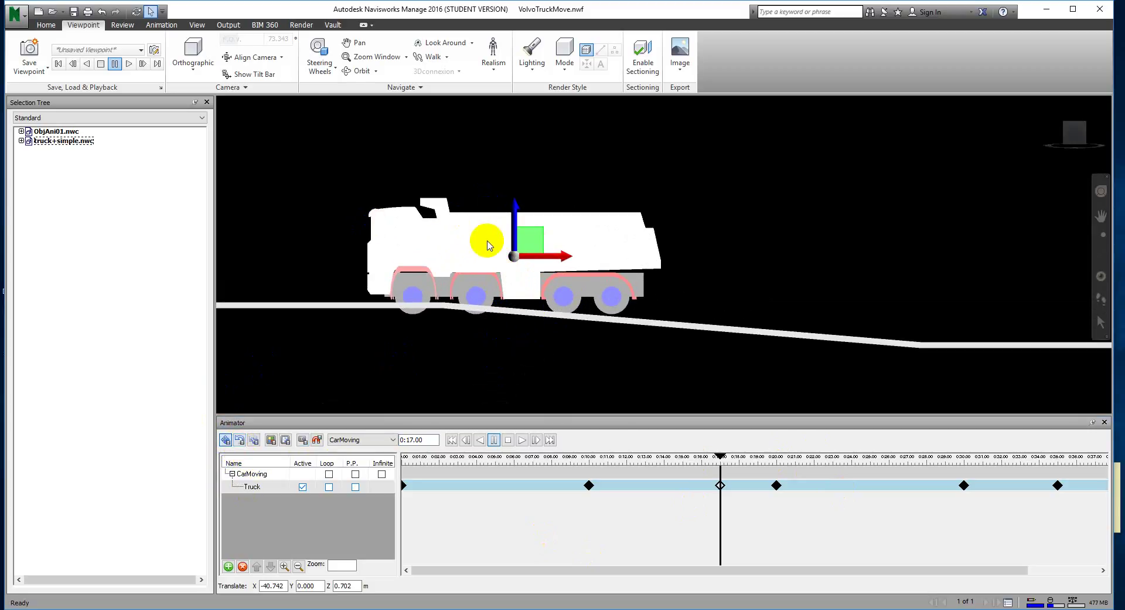
left_click_drag(393, 359, 299, 398)
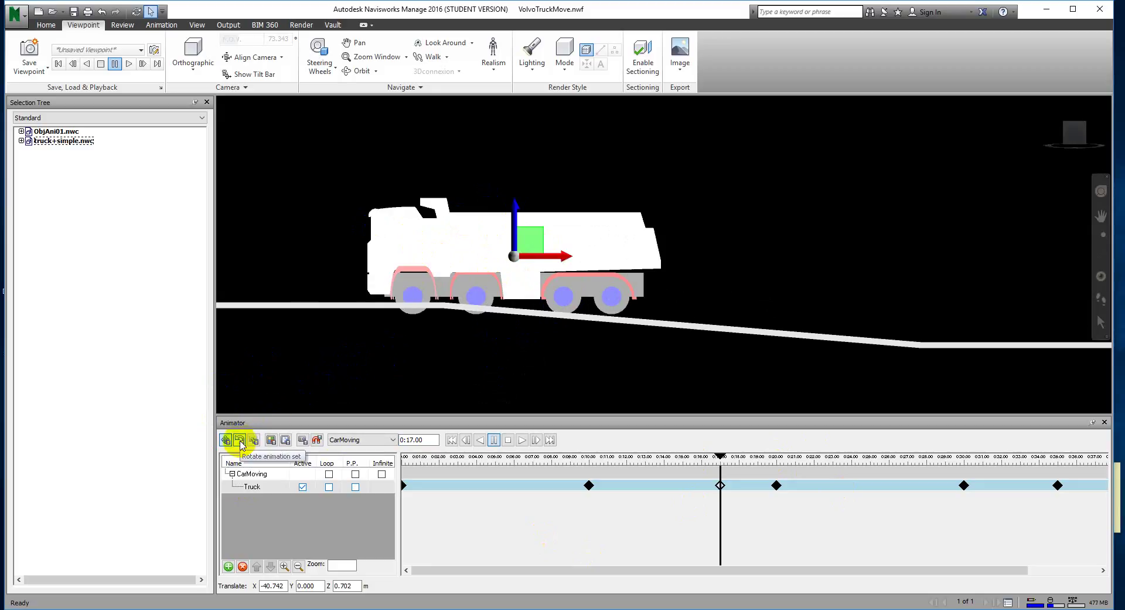
left_click(240, 440)
mouse_move(524, 341)
left_mouse_down()
mouse_move(523, 355)
mouse_move(463, 388)
left_mouse_up()
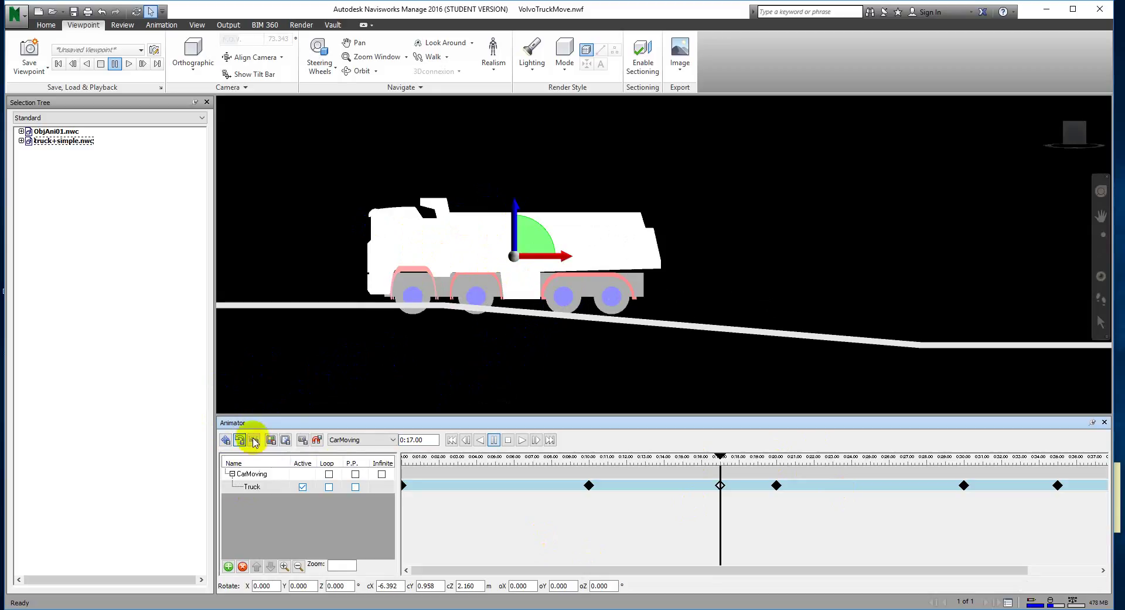
At 0:17.00, translate the truck slightly down along Z to about 0.63 m, towards the ramp surface
left_click(225, 440)
left_click(582, 388)
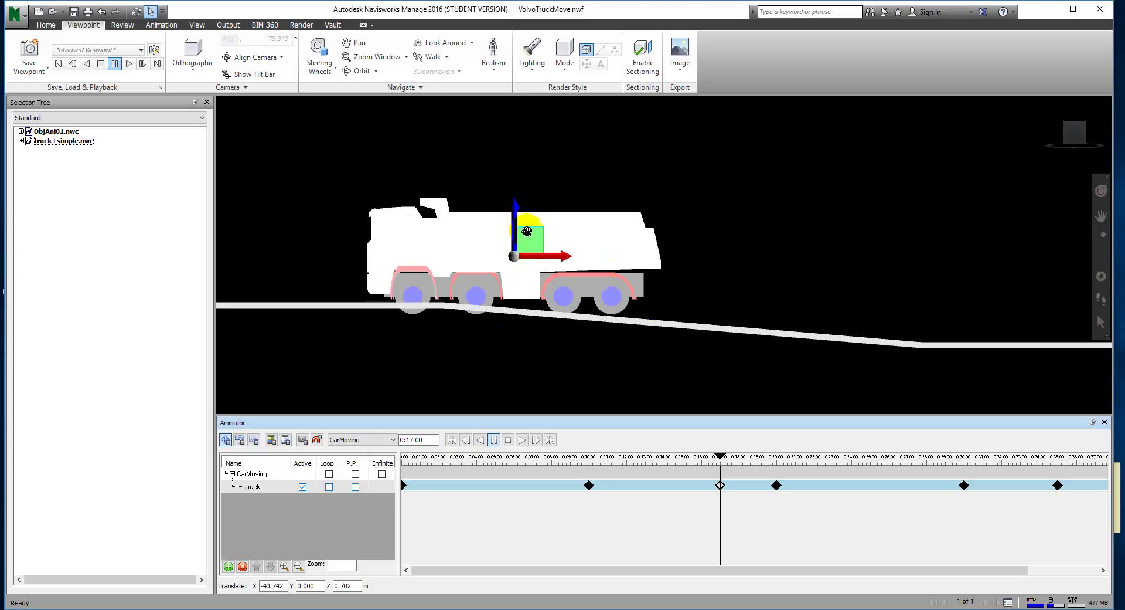
left_click(615, 315)
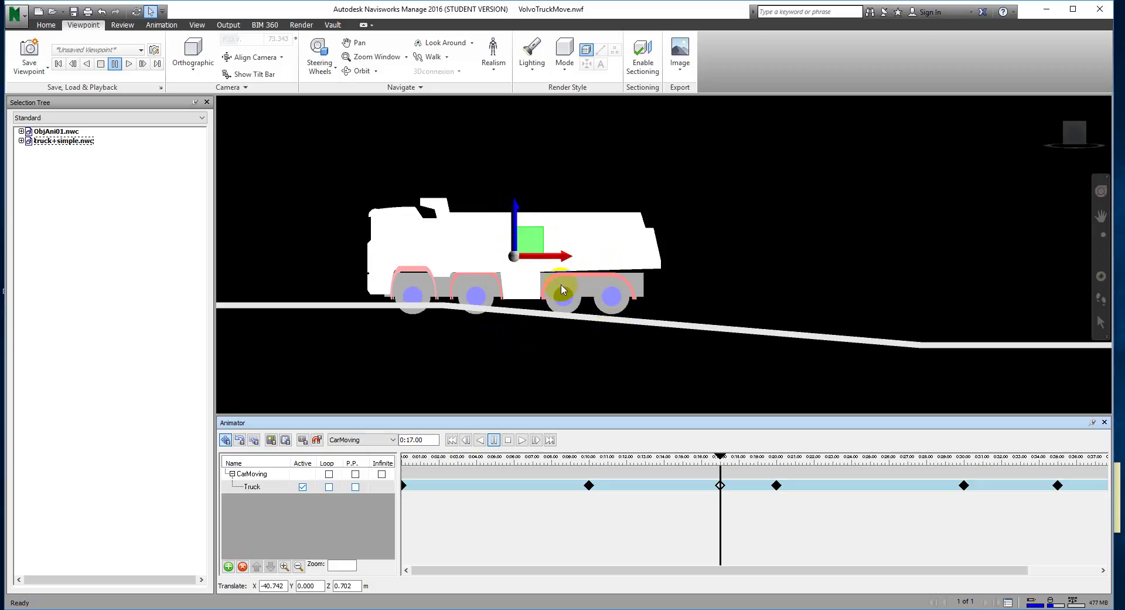
left_click(514, 207)
left_click_drag(514, 206, 513, 210)
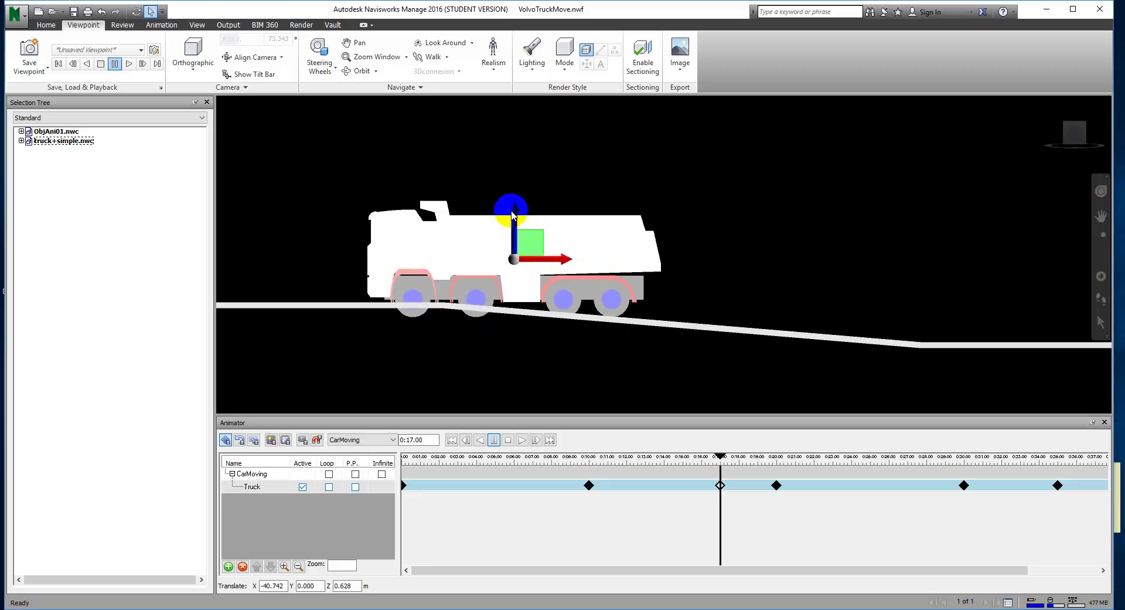
Place the rotation centre beneath the truck's rear wheel on the ramp and rotate the truck about 5.15° about Y to match the slope
left_click(241, 440)
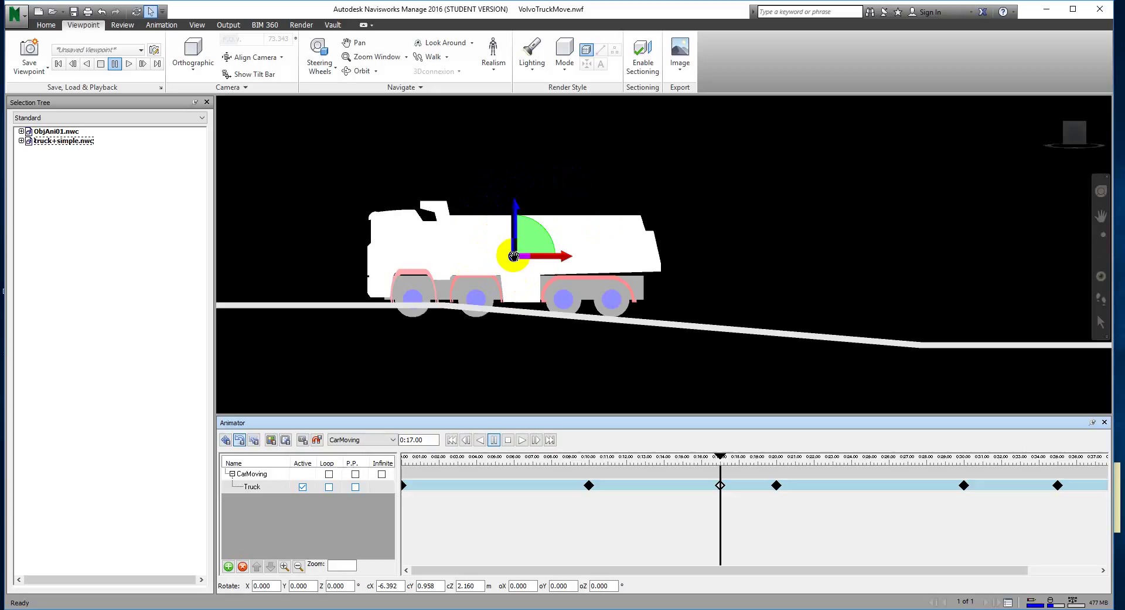
left_click_drag(513, 256, 613, 317)
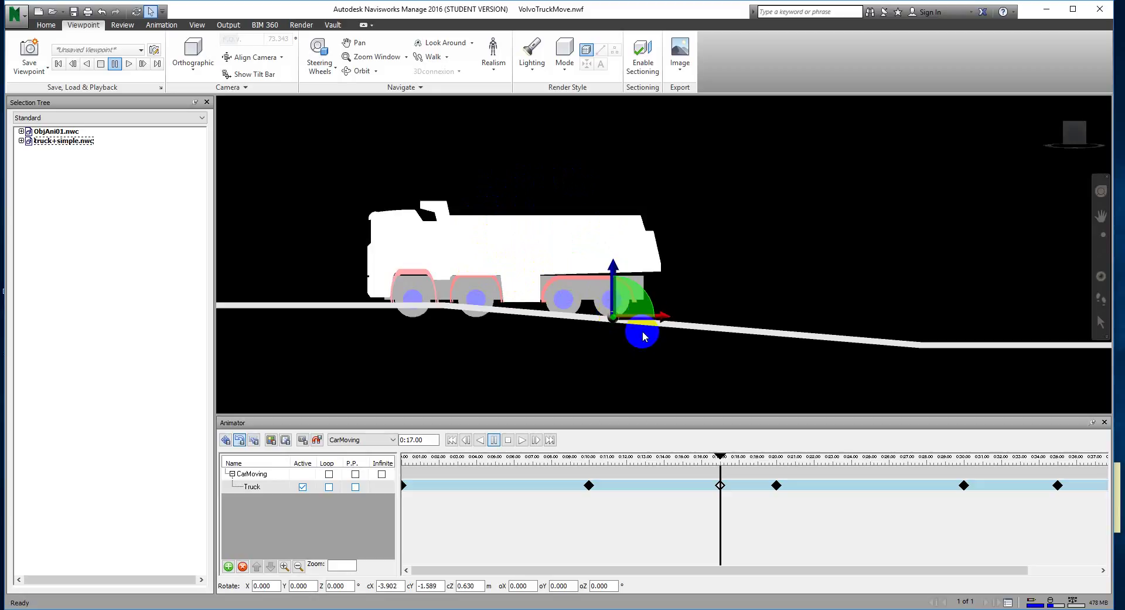
left_click_drag(624, 282, 629, 281)
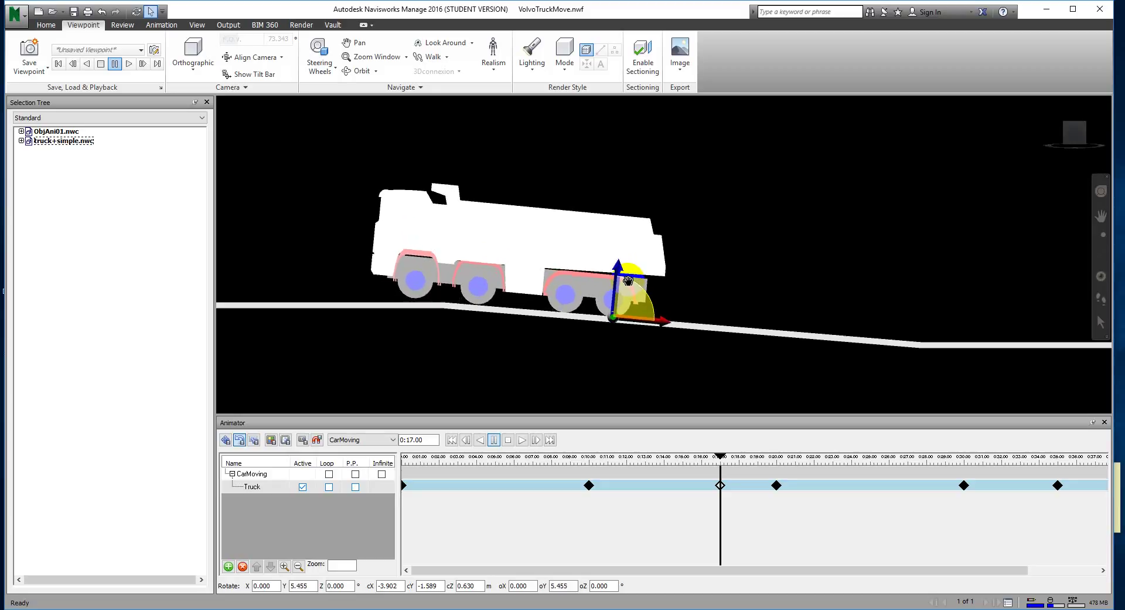
left_click_drag(628, 281, 626, 280)
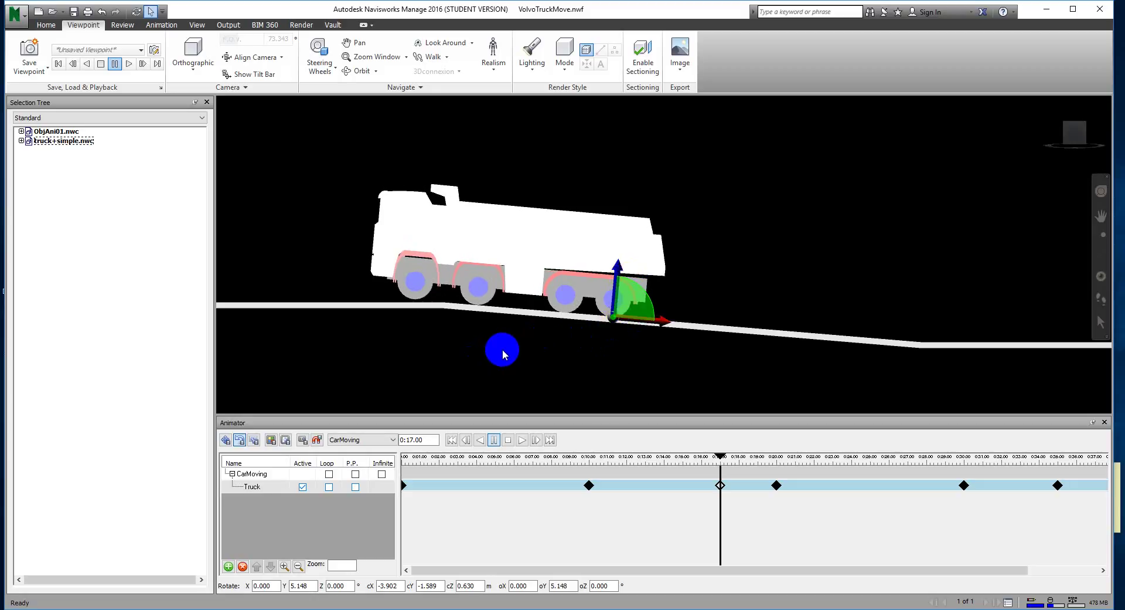
Set the truck's rotation about Y to 5.13°
left_click(309, 587)
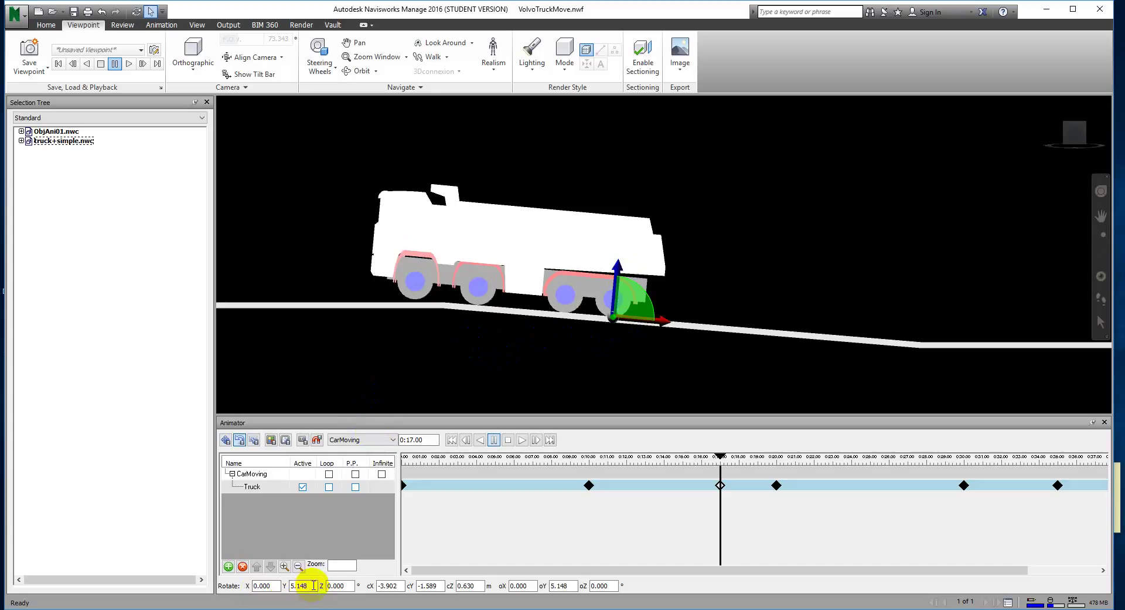
left_click_drag(314, 585, 289, 586)
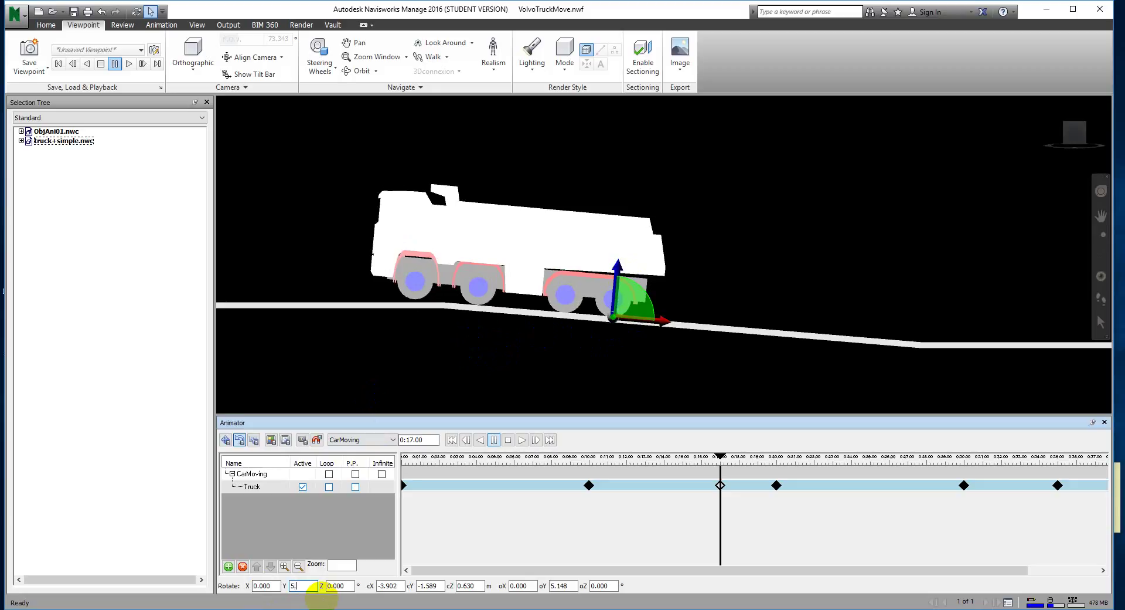
type("5.13")
key("Return")
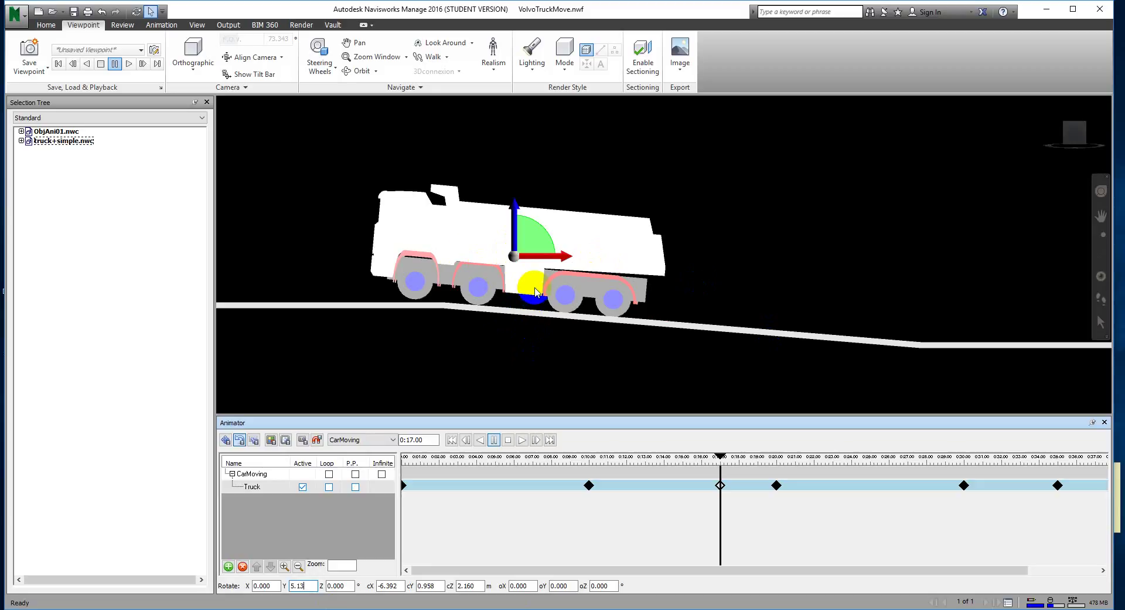
With the rotation centre beneath the rear wheel, rotate the truck to about 4.85° about Y and capture the keyframe at 0:17.00
scroll(534, 287, "up", 2)
scroll(505, 277, "up", 2)
left_click_drag(490, 218, 727, 321, "ctrl")
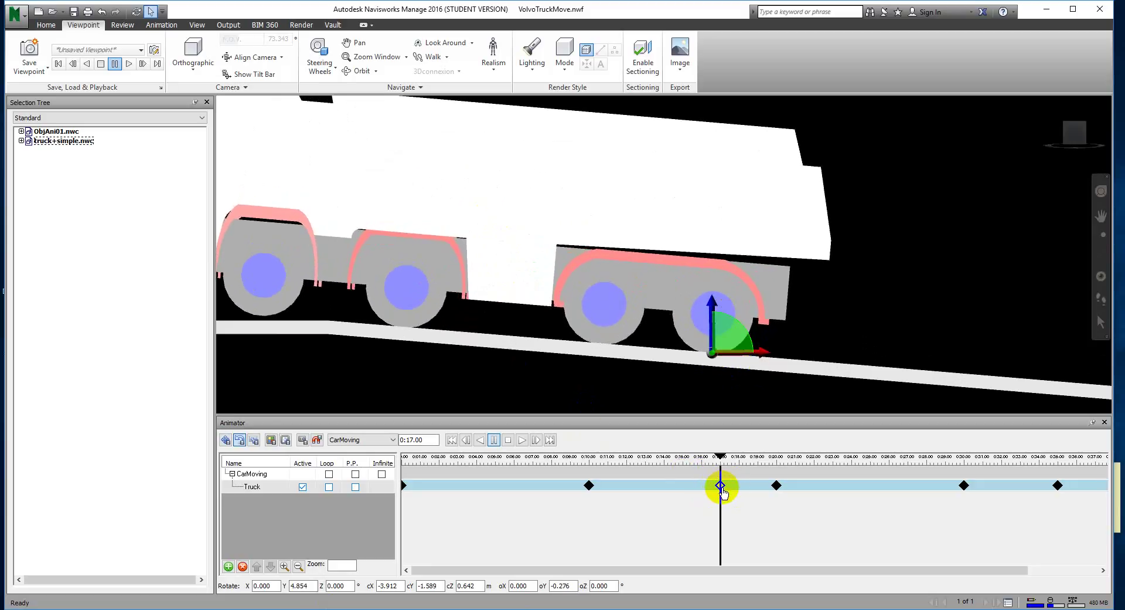
left_click(303, 440)
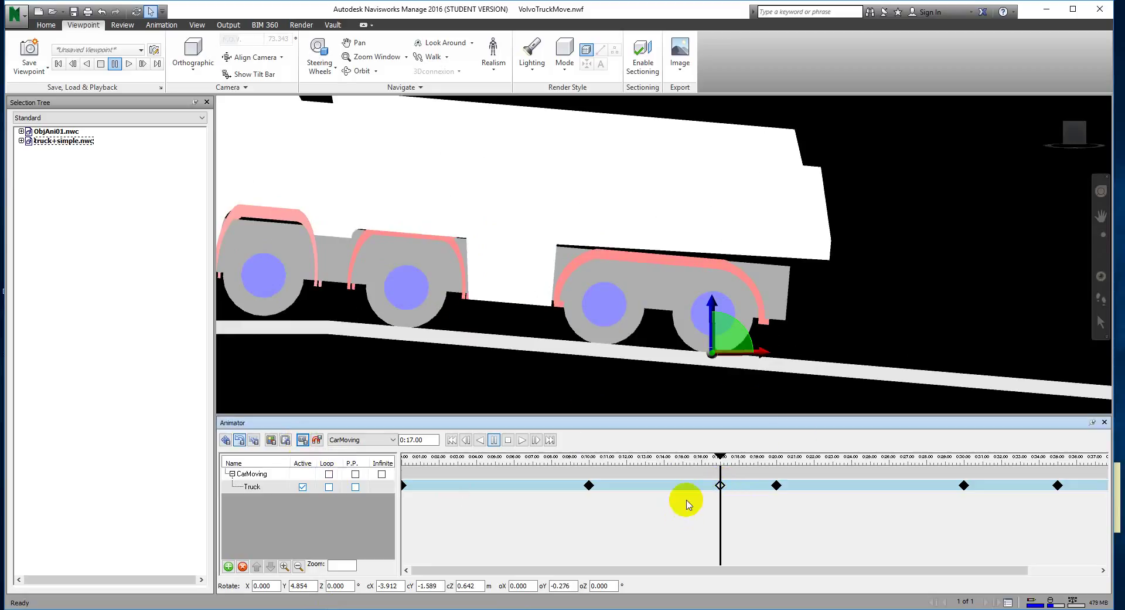
Set the animation time to 0:13.00 and capture a keyframe for the truck there
scroll(496, 326, "down", 1)
scroll(495, 326, "down", 5)
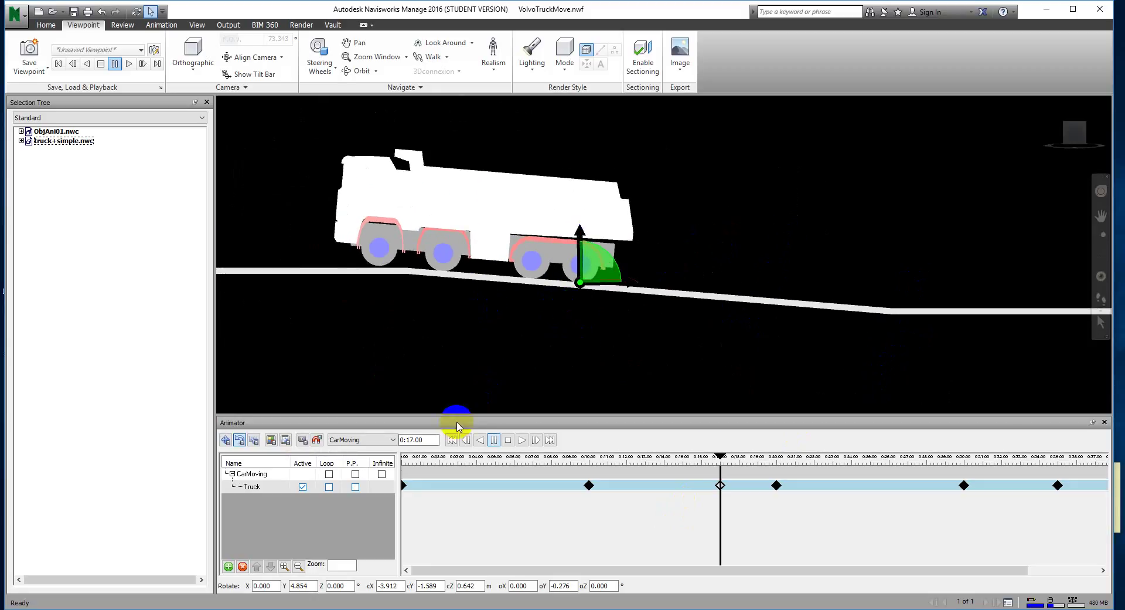
left_click(428, 439)
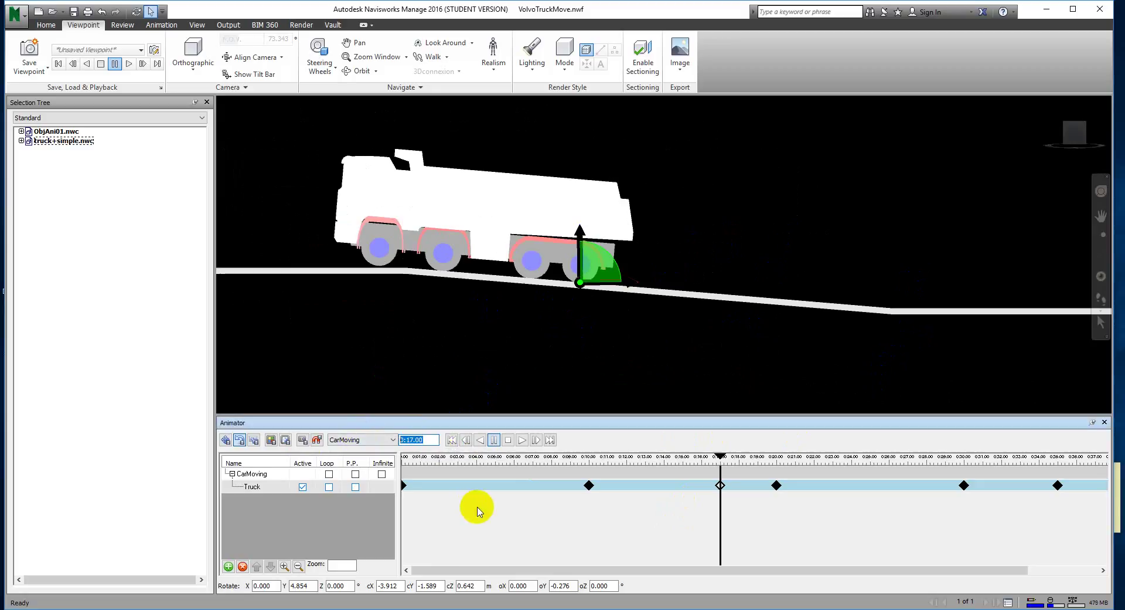
key("Return")
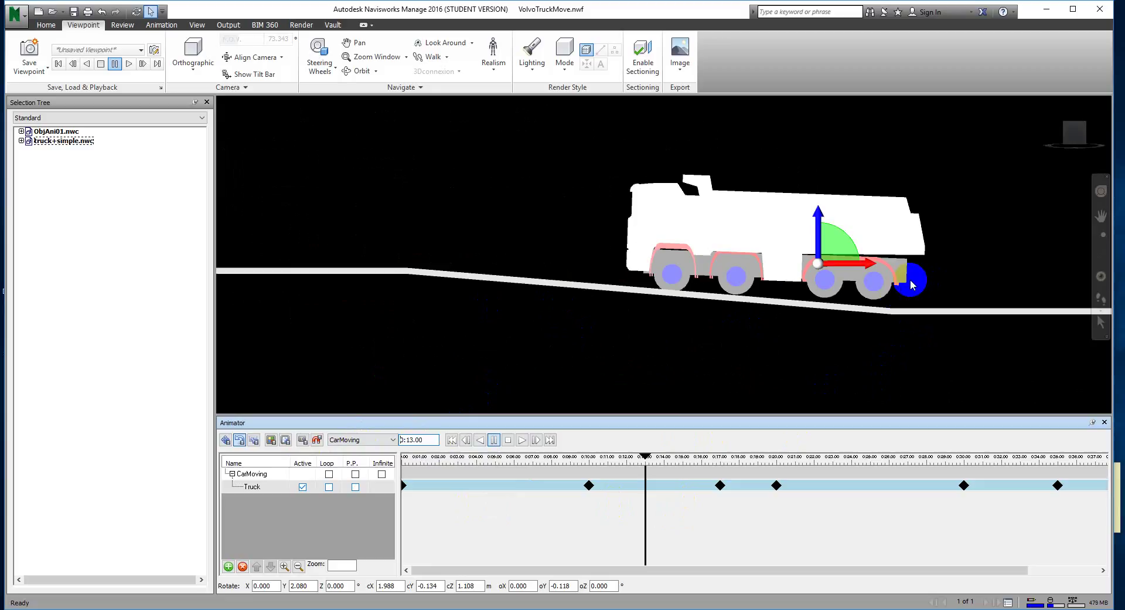
mouse_move(844, 276)
left_mouse_down()
mouse_move(866, 301)
mouse_move(835, 321)
left_mouse_up()
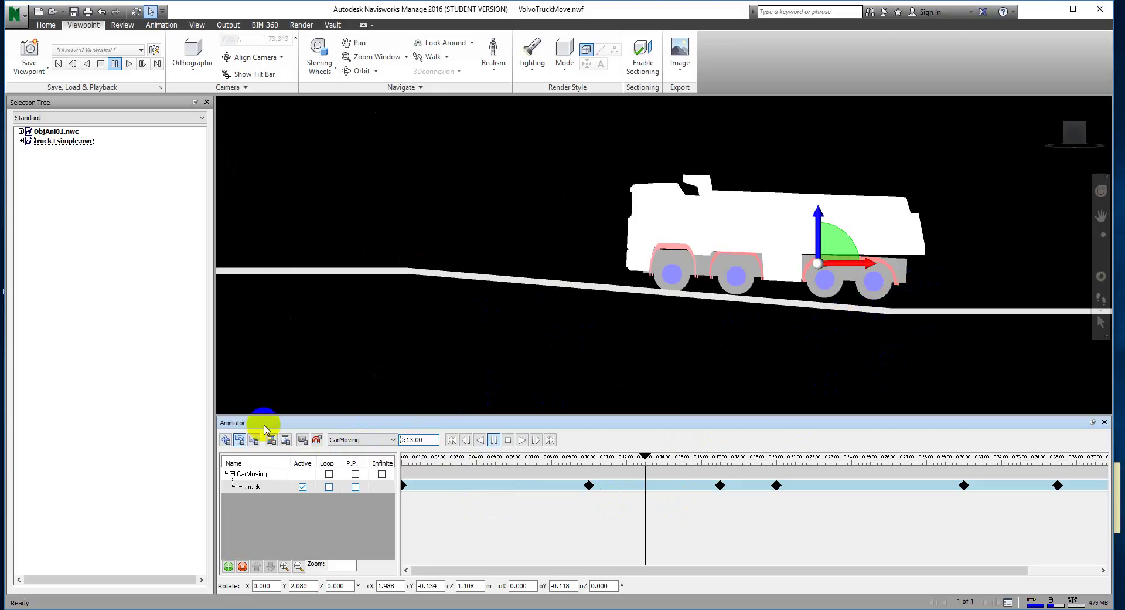
left_click(302, 439)
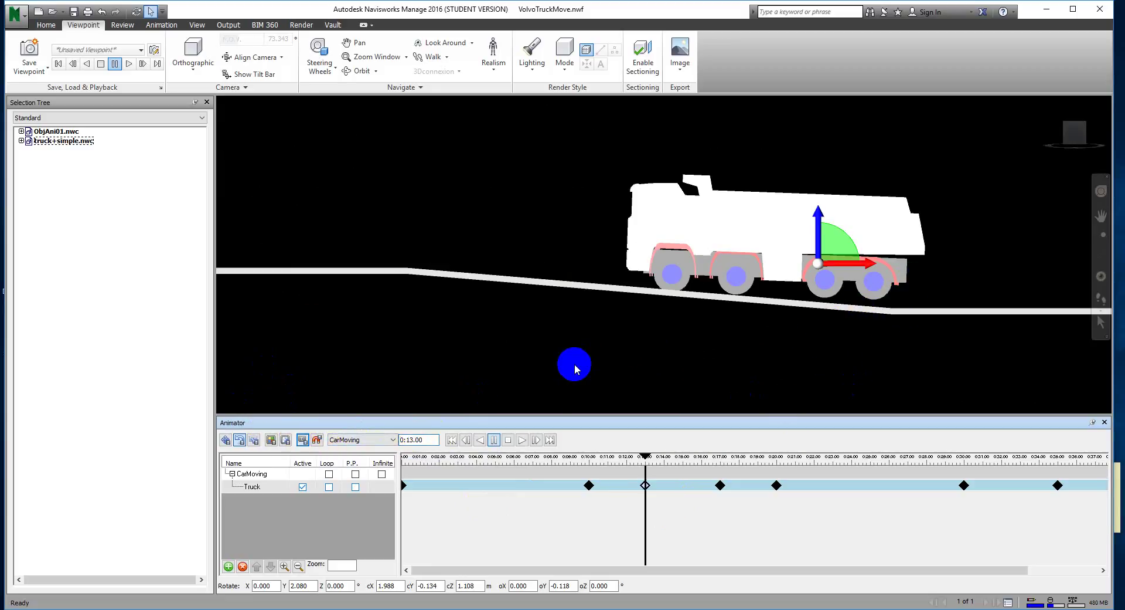
At 0:13.00, translate the truck down along Z to about 1.375 m, until its rear wheels reach the ramp surface
left_click(226, 439)
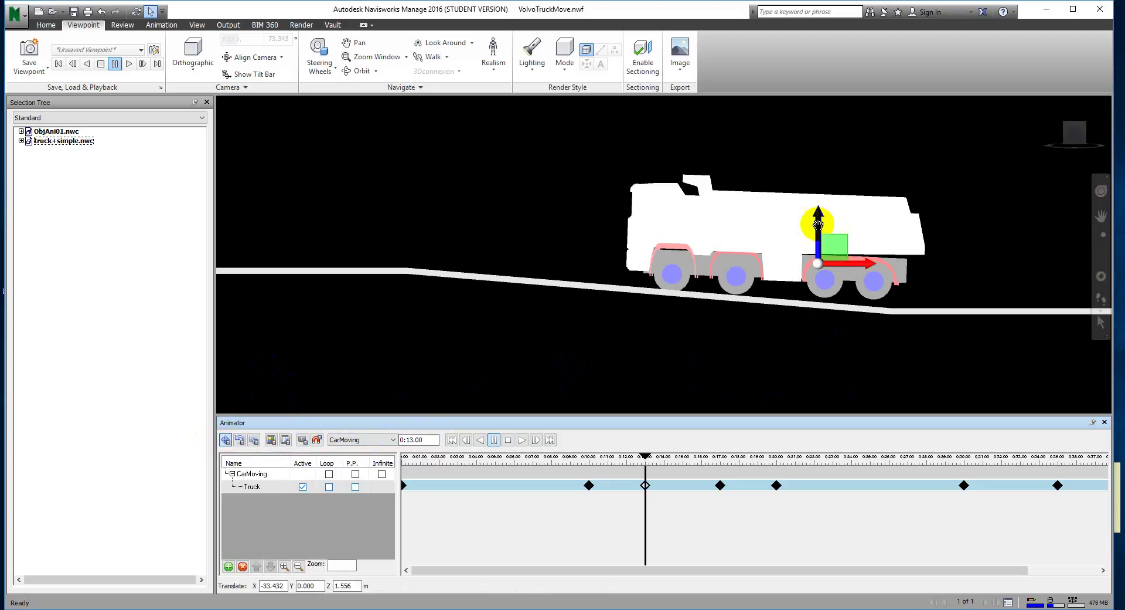
left_click_drag(817, 221, 813, 228)
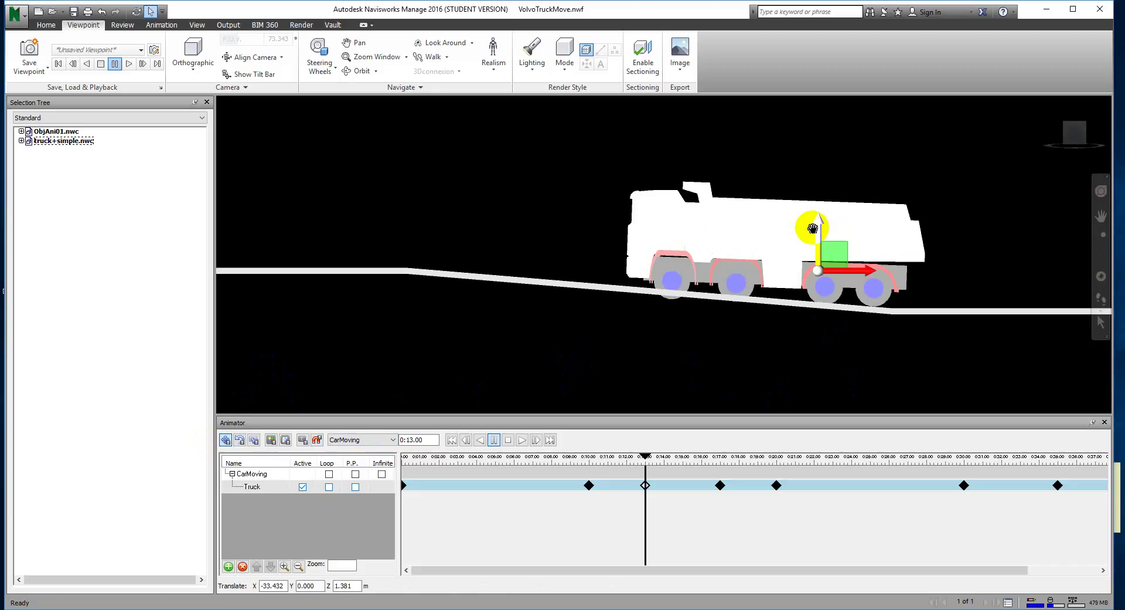
scroll(813, 228, "up", 5)
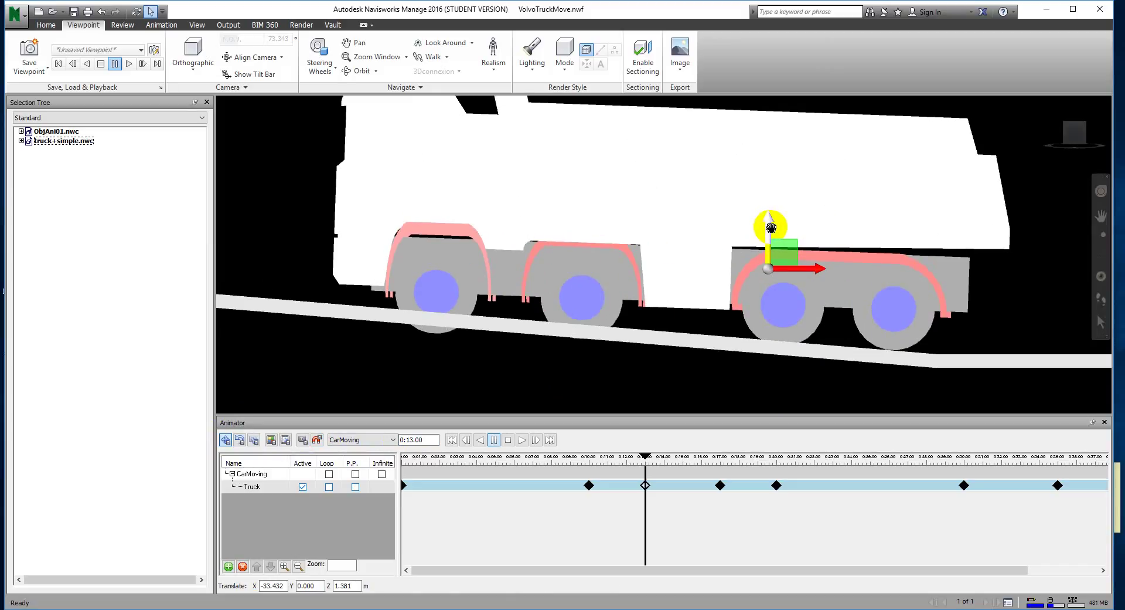
left_click_drag(770, 228, 767, 229)
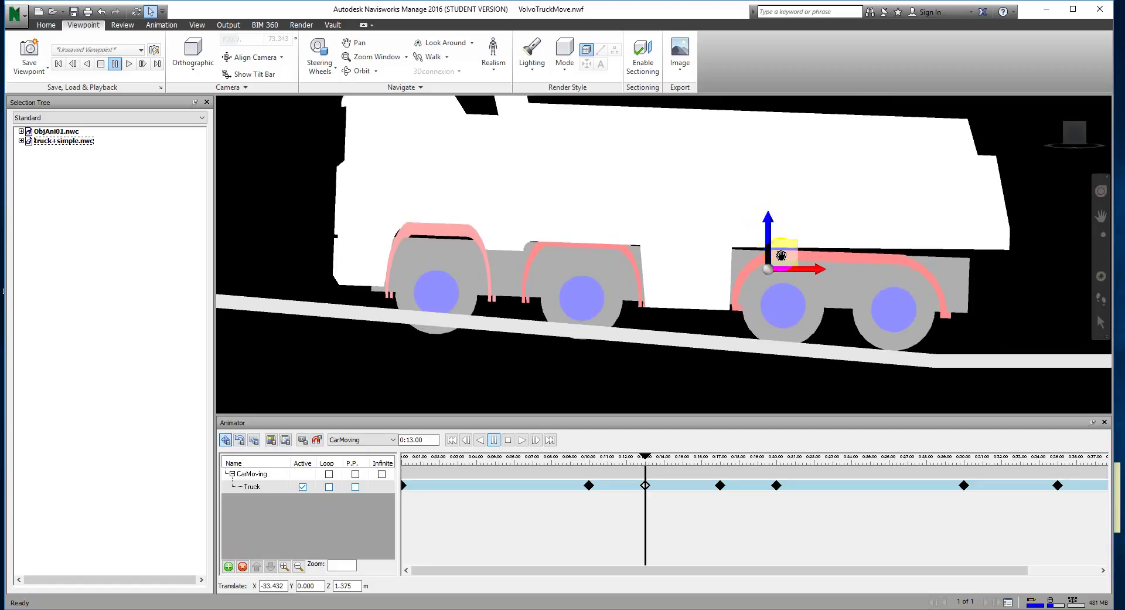
Place the rotation centre beneath the rear wheel, rotate the truck to about 4.74° about Y and capture the keyframe at 0:13.00
left_click(241, 441)
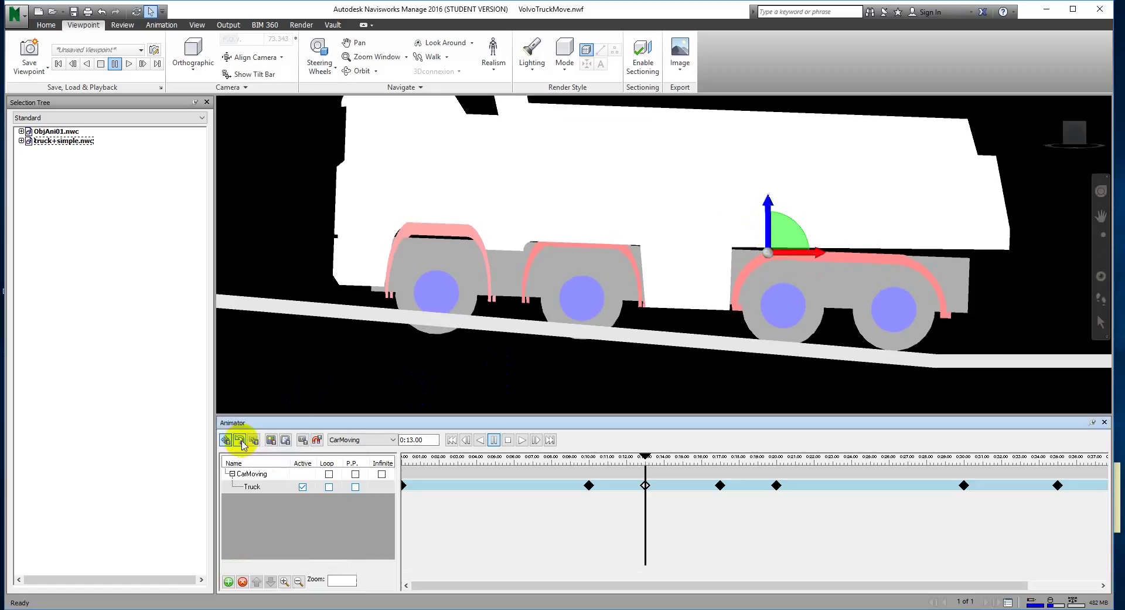
left_click_drag(773, 253, 778, 288)
left_click_drag(881, 341, 910, 312)
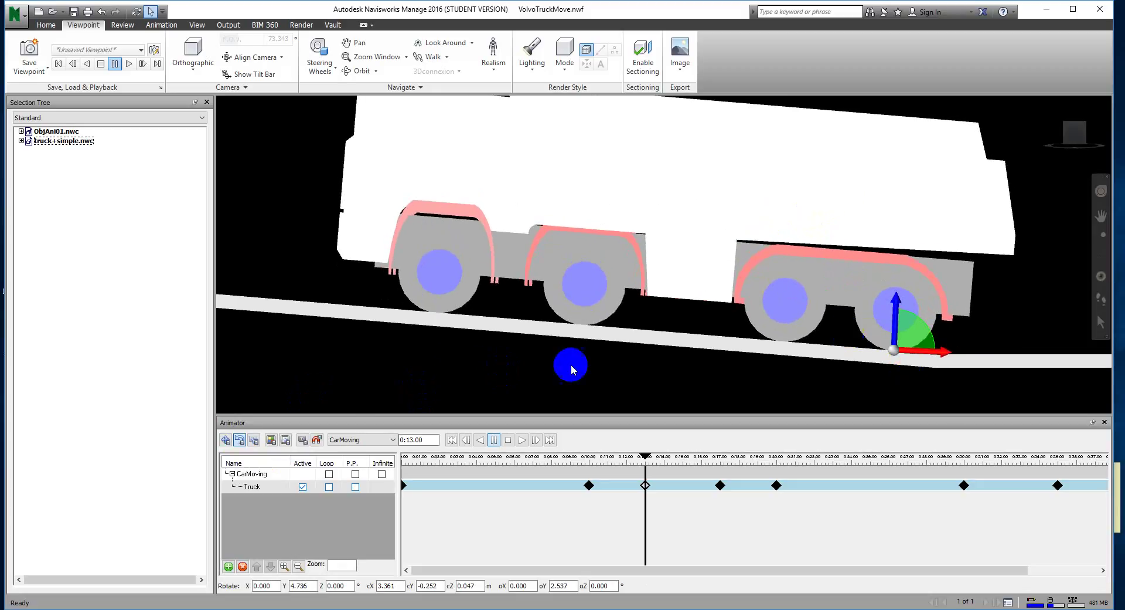
left_click(303, 441)
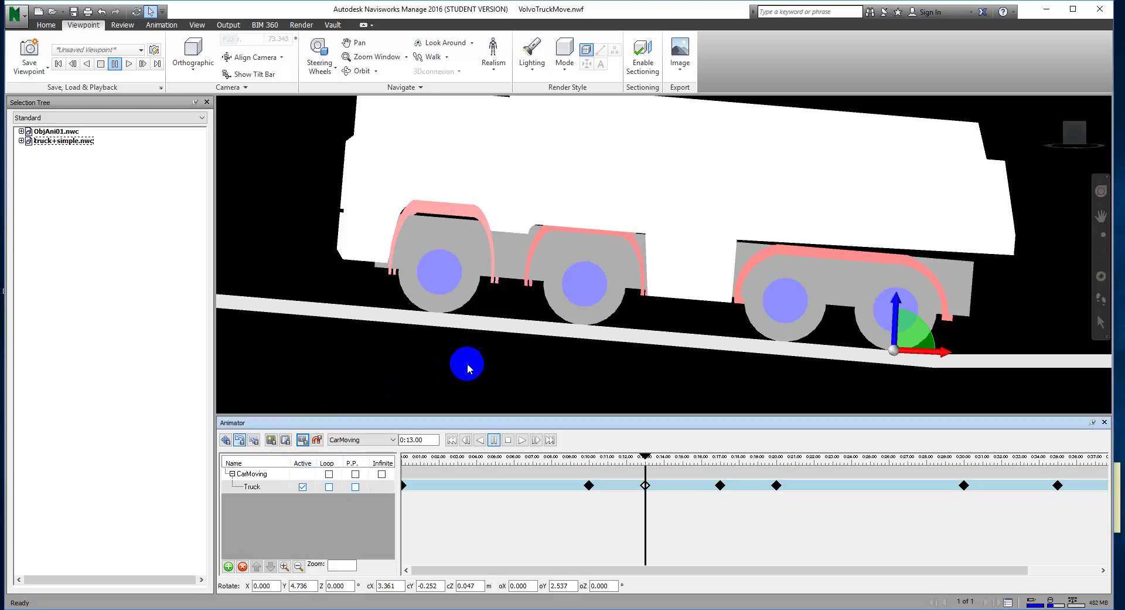
Play the animation from 0:13.00 and pause it just after 0:18 to check the truck's motion up the ramp
scroll(621, 328, "down", 3)
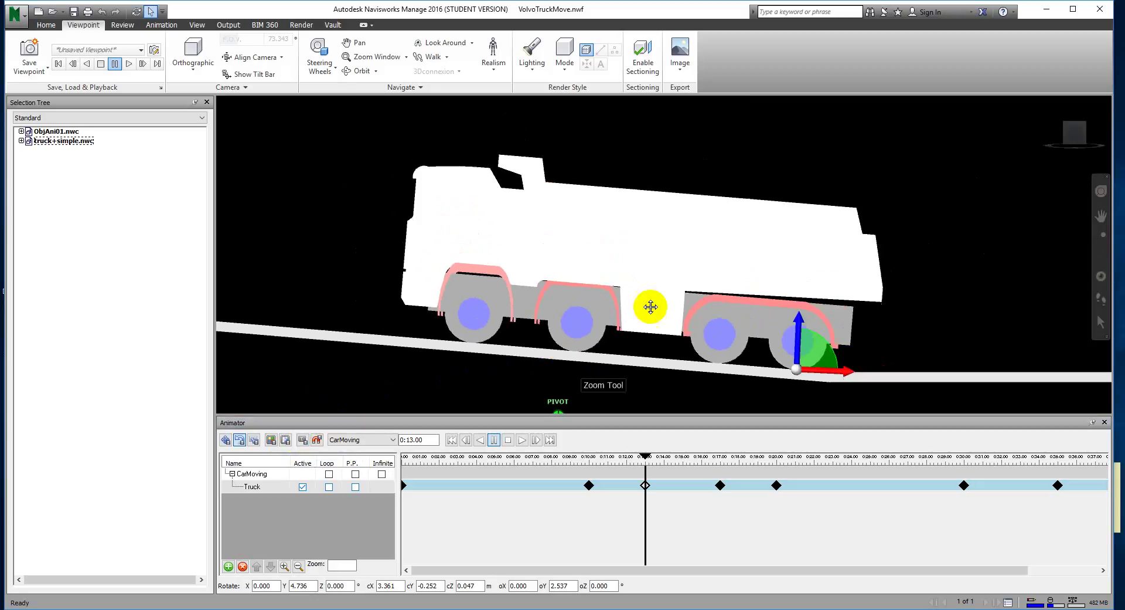
middle_click_drag(649, 305, 744, 201)
scroll(753, 266, "down", 1)
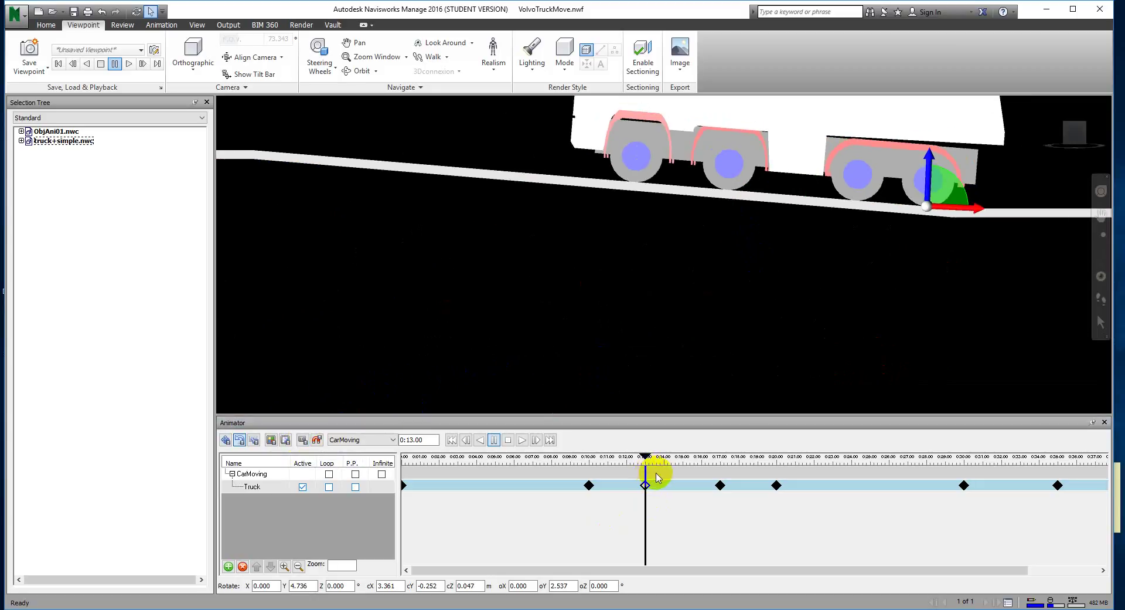
scroll(704, 364, "up", 2)
middle_click_drag(749, 291, 809, 405)
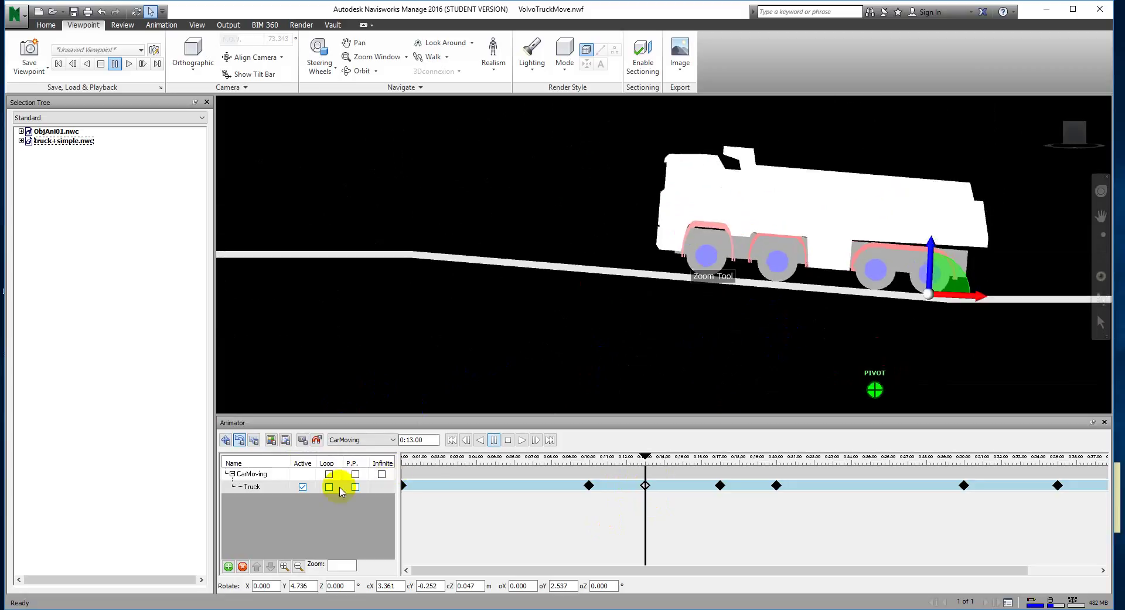
left_click(523, 441)
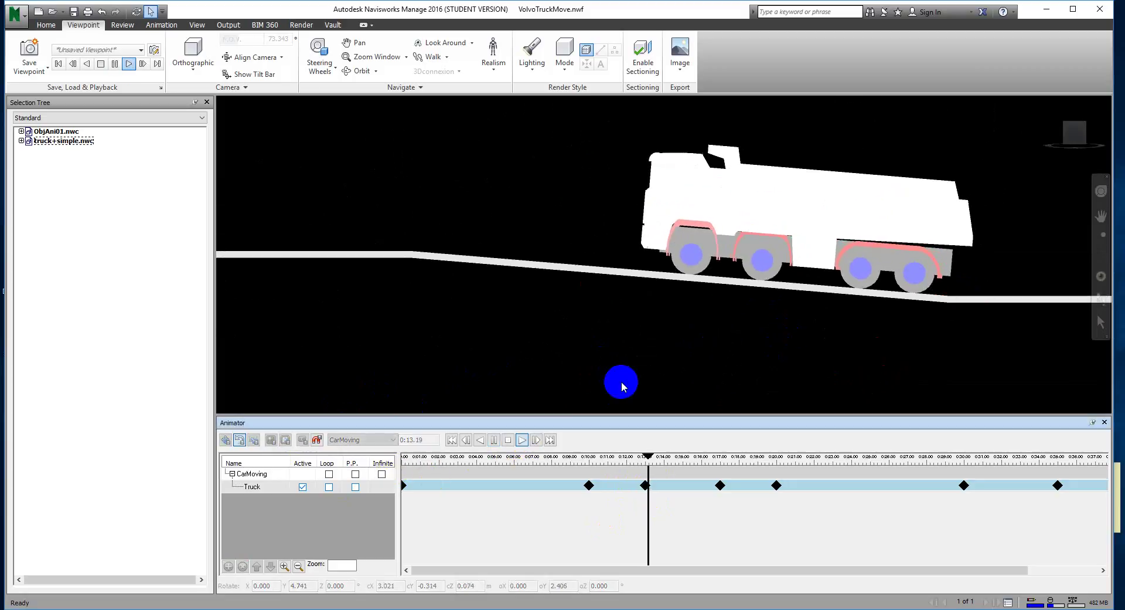
left_click(496, 444)
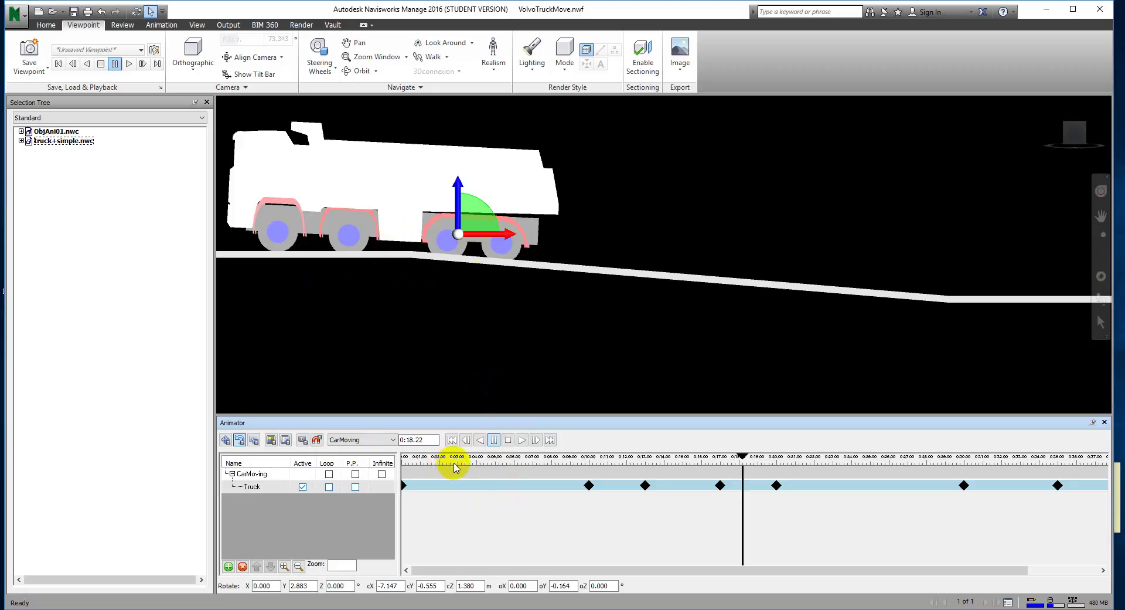
Go to the keyframe at 0:10.00 and play to about 0:13.50 to check how the truck drives onto the ramp
left_click(589, 485)
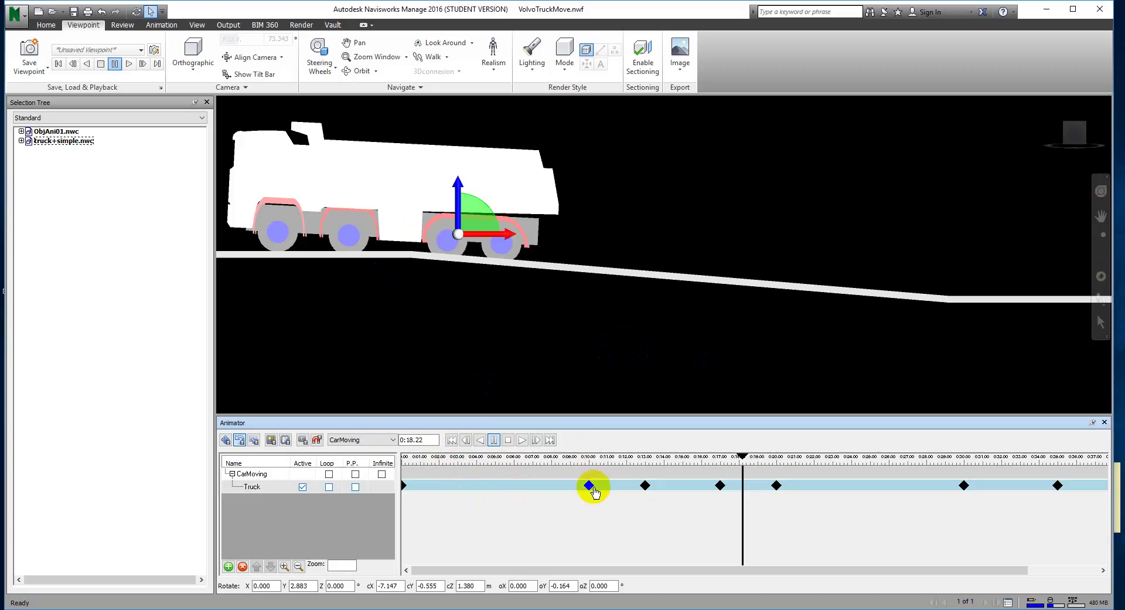
left_click(590, 486)
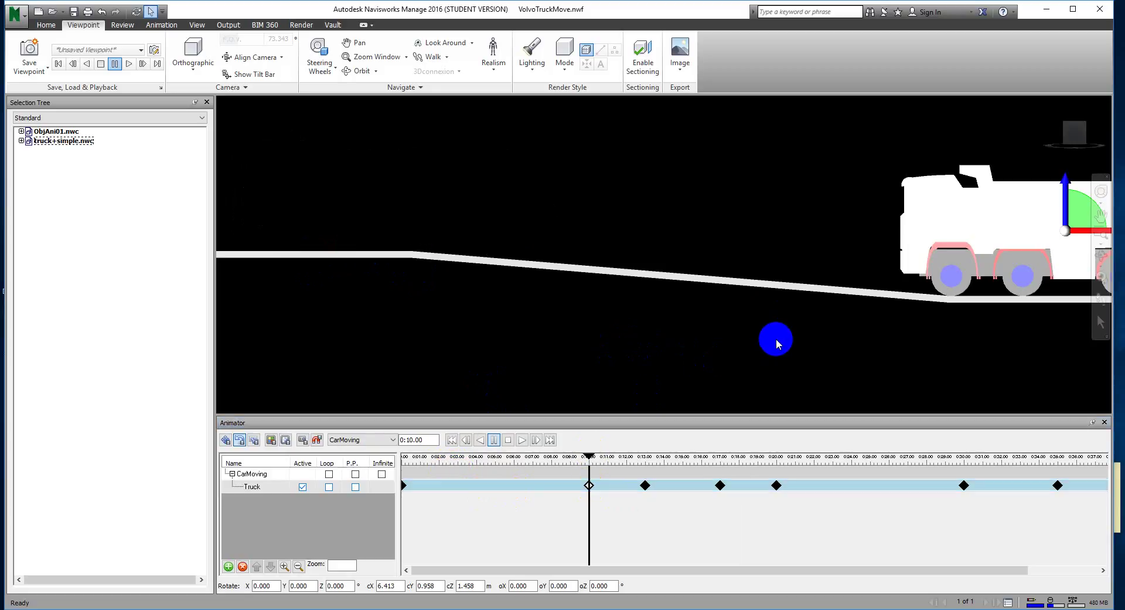
scroll(825, 329, "down", 2)
scroll(824, 329, "down", 3)
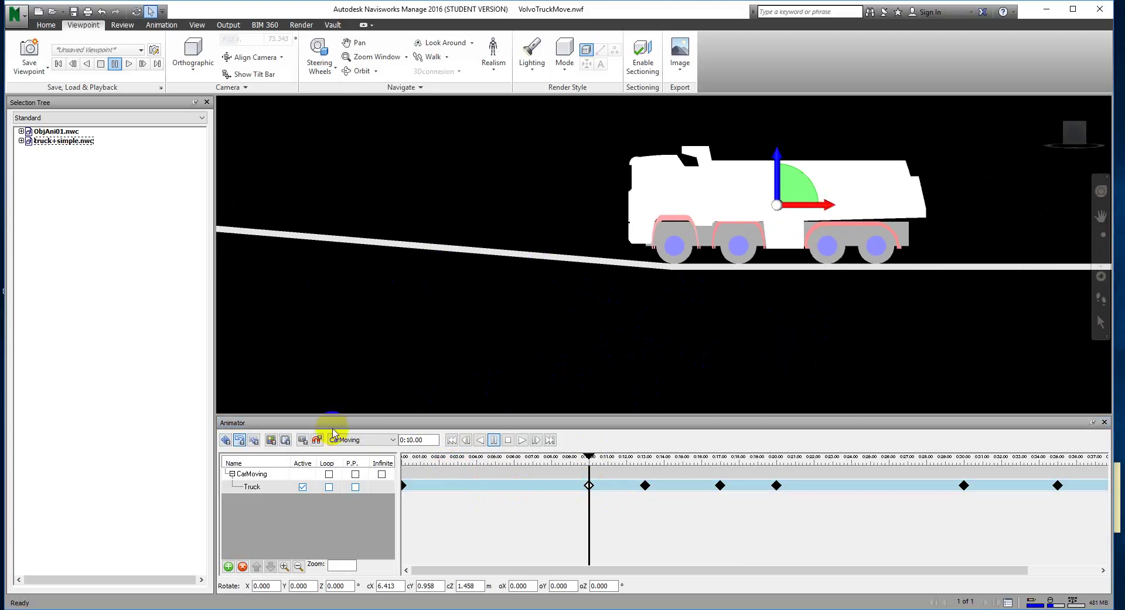
left_click(521, 440)
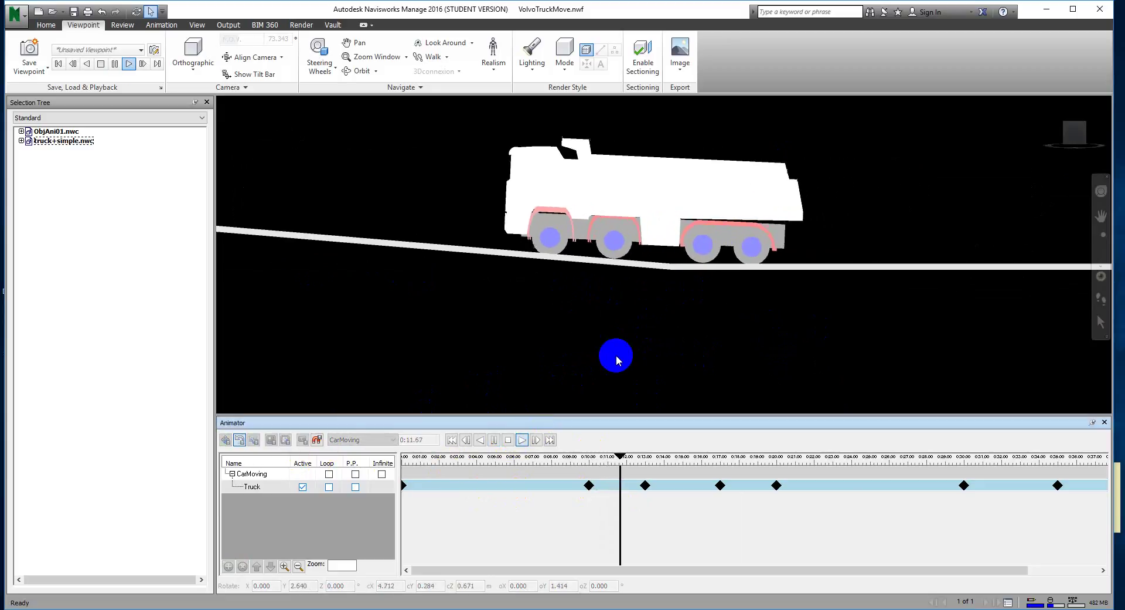
left_click(495, 440)
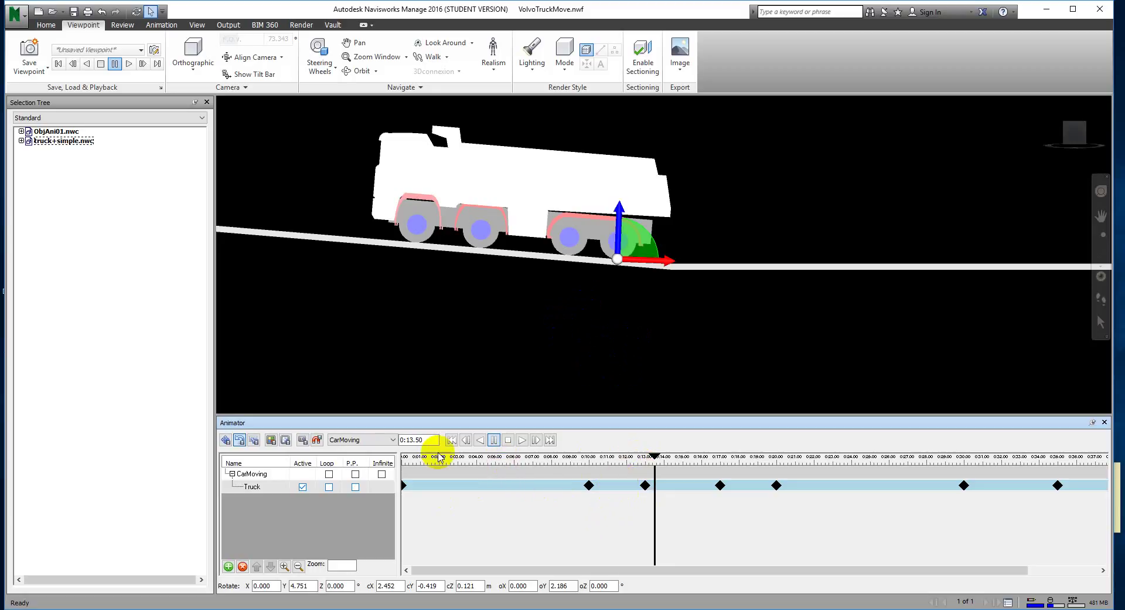
Set the animation time to 0:11.00 and capture a keyframe for the truck there
left_click(411, 440)
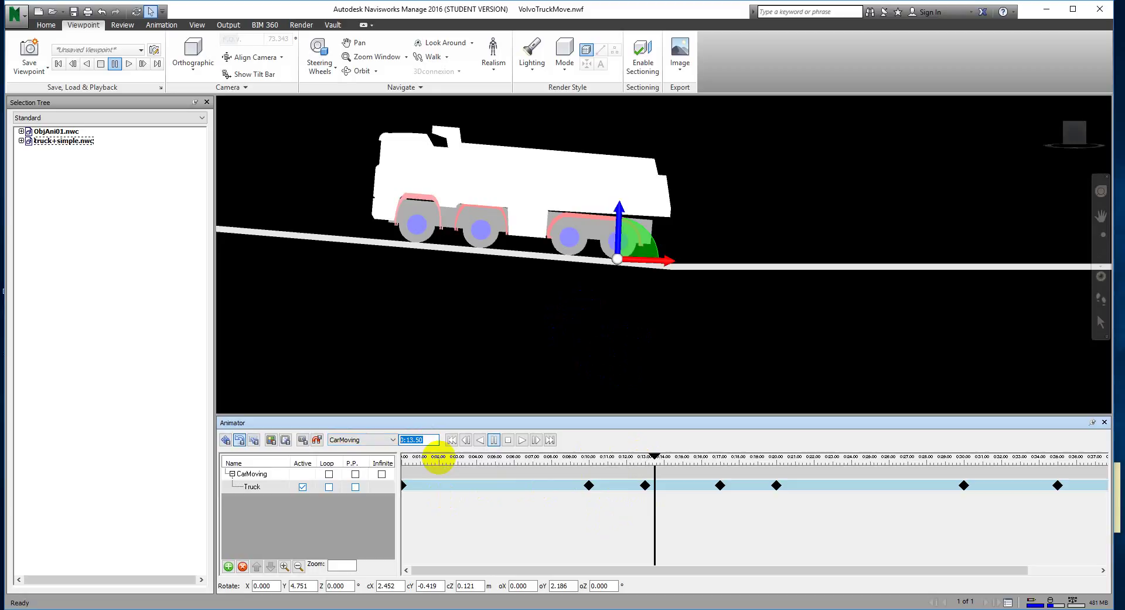
key("Return")
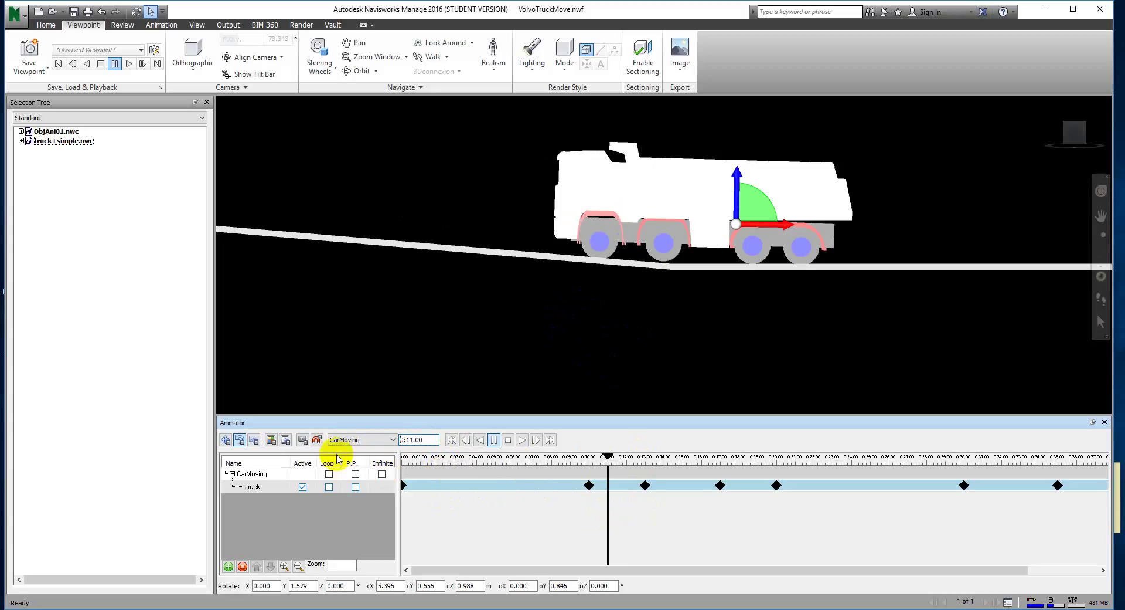
left_click(303, 441)
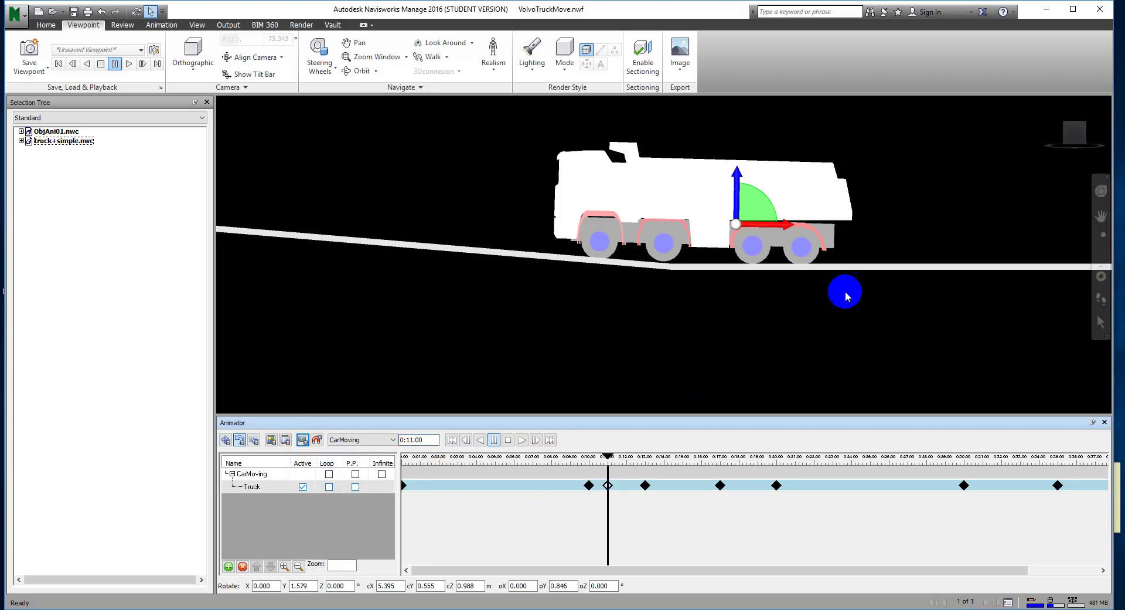
Place the rotation centre beneath the rear wheel, rotate the truck to about 1.95° about Y and capture the keyframe at 0:11.00
middle_click_drag(830, 297, 814, 327)
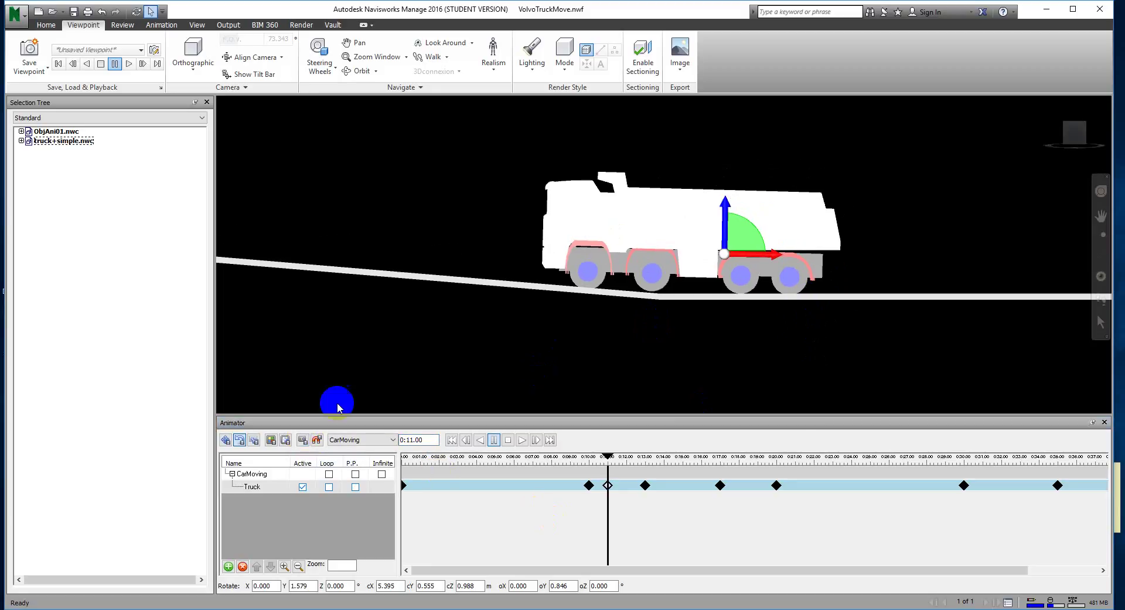
left_click(239, 440)
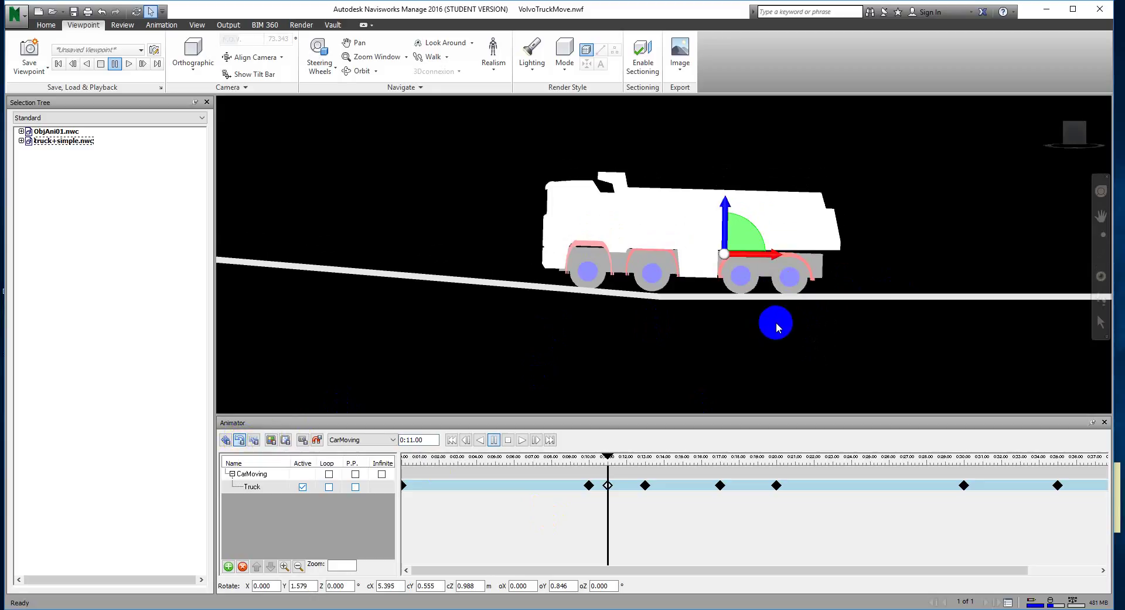
middle_click_drag(780, 310, 712, 273)
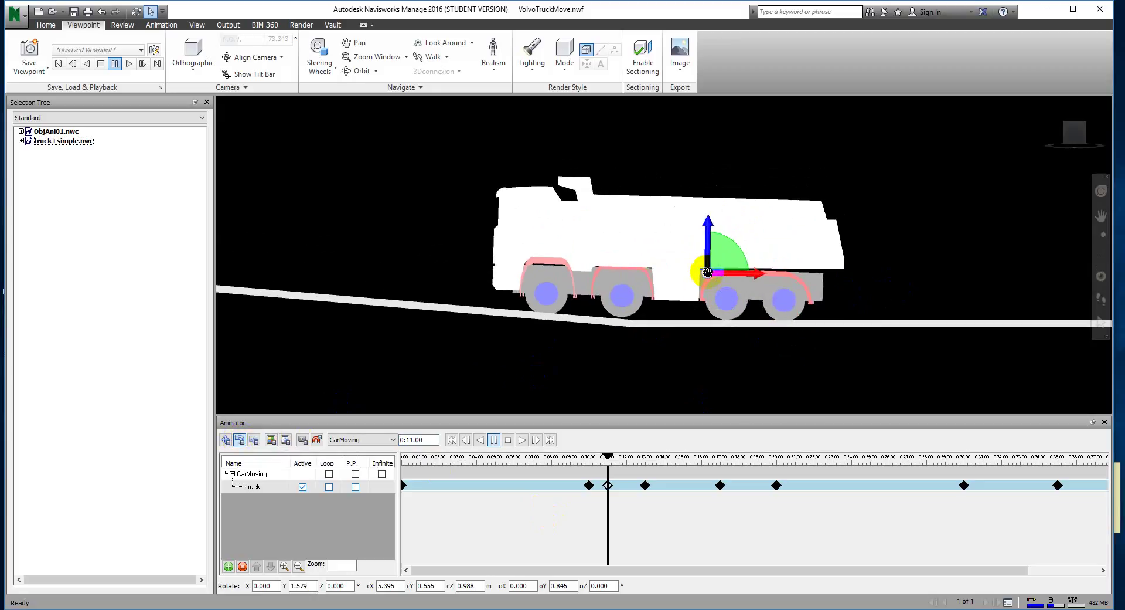
left_click_drag(708, 272, 785, 320)
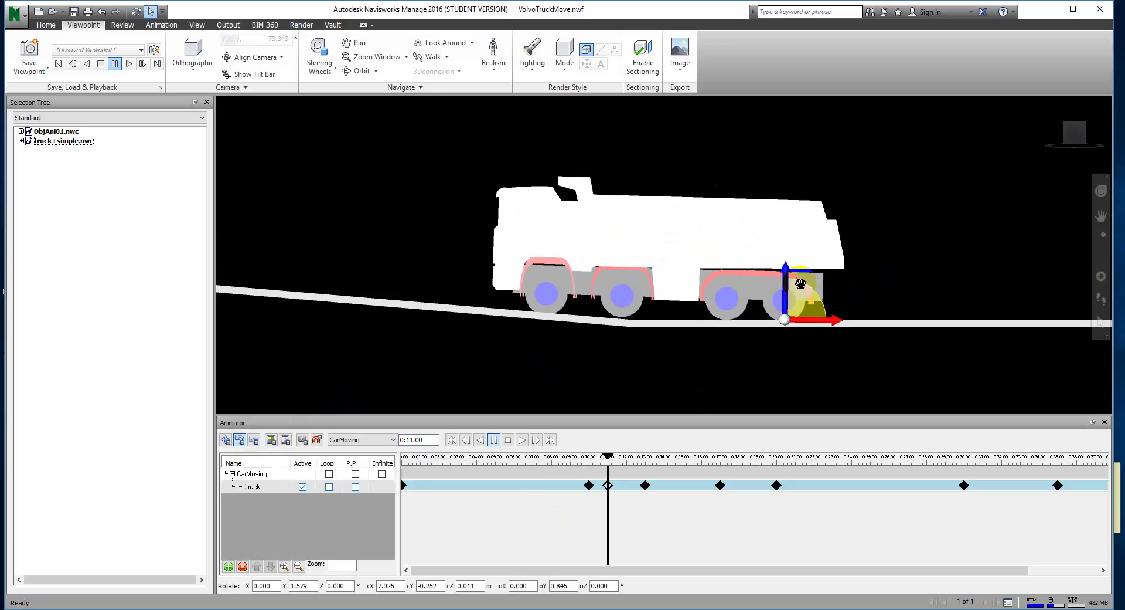
left_click_drag(798, 286, 813, 315)
scroll(796, 294, "up", 3)
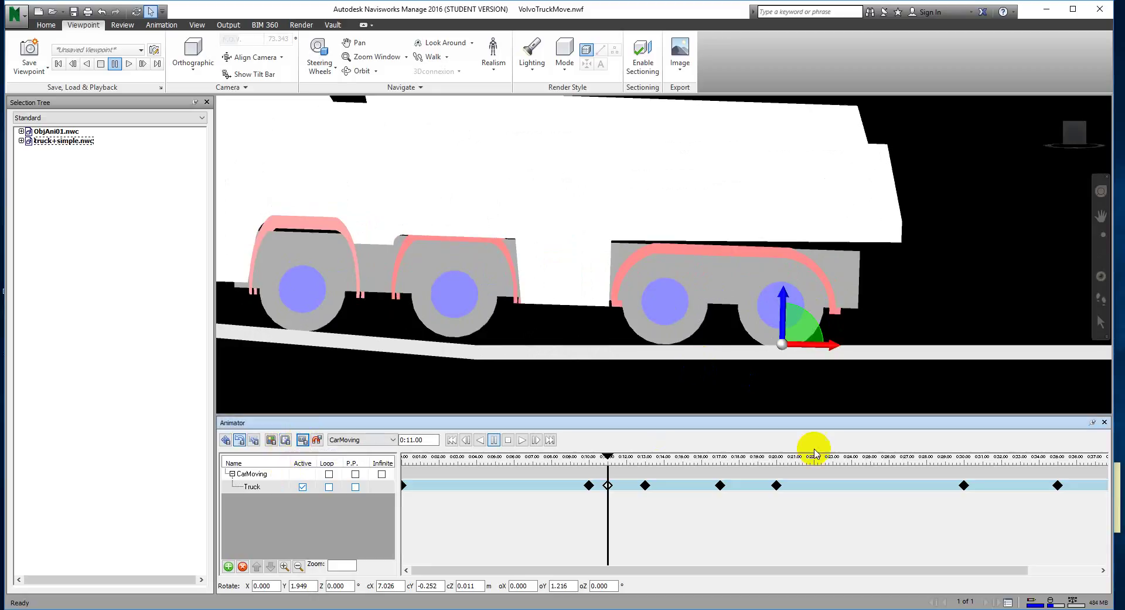
Set the animation time to 0:12.00 and check how the truck's wheels sit at the foot of the ramp
scroll(926, 306, "down", 2)
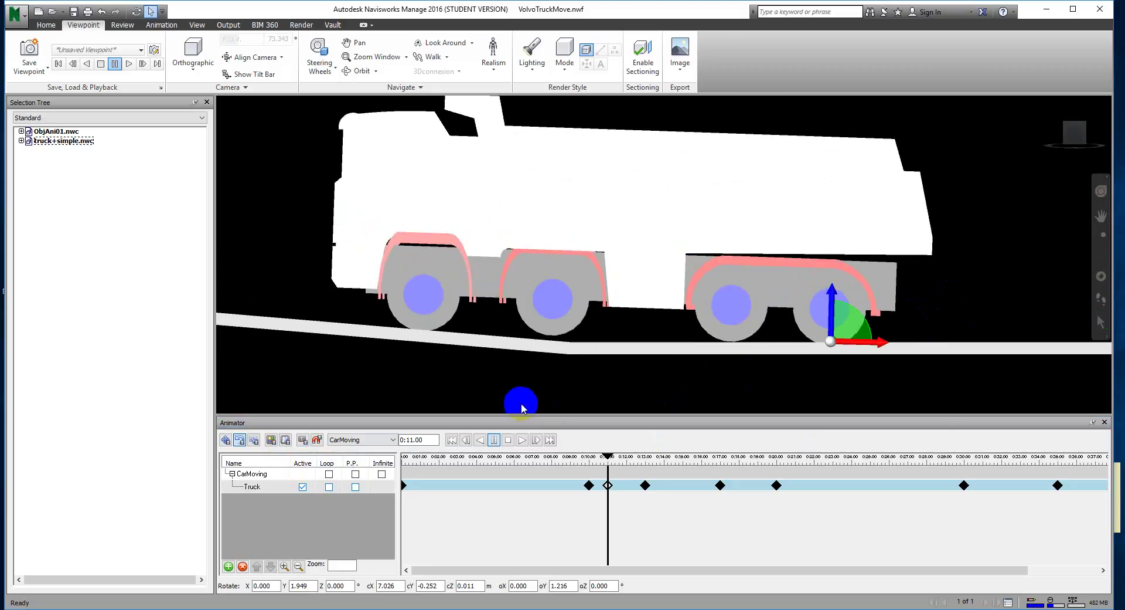
left_click(427, 439)
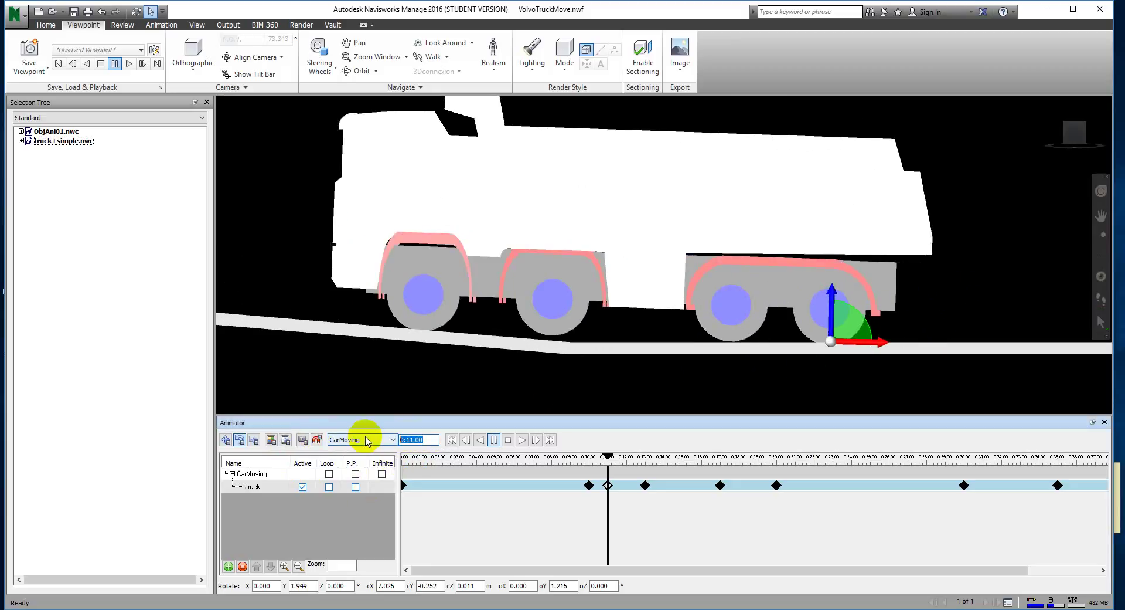
type("12")
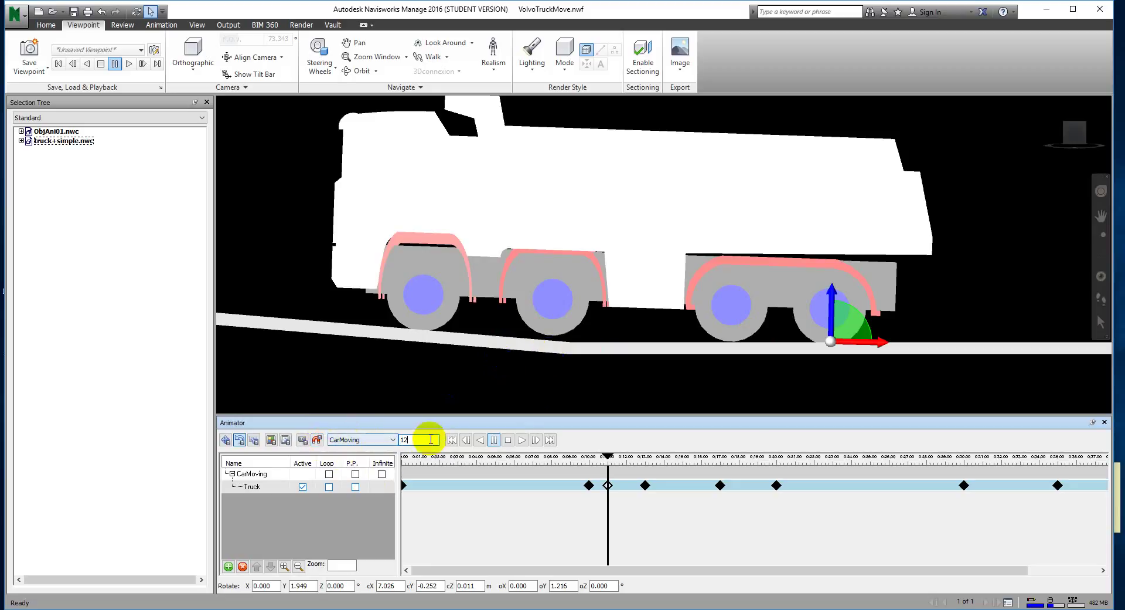
key("Return")
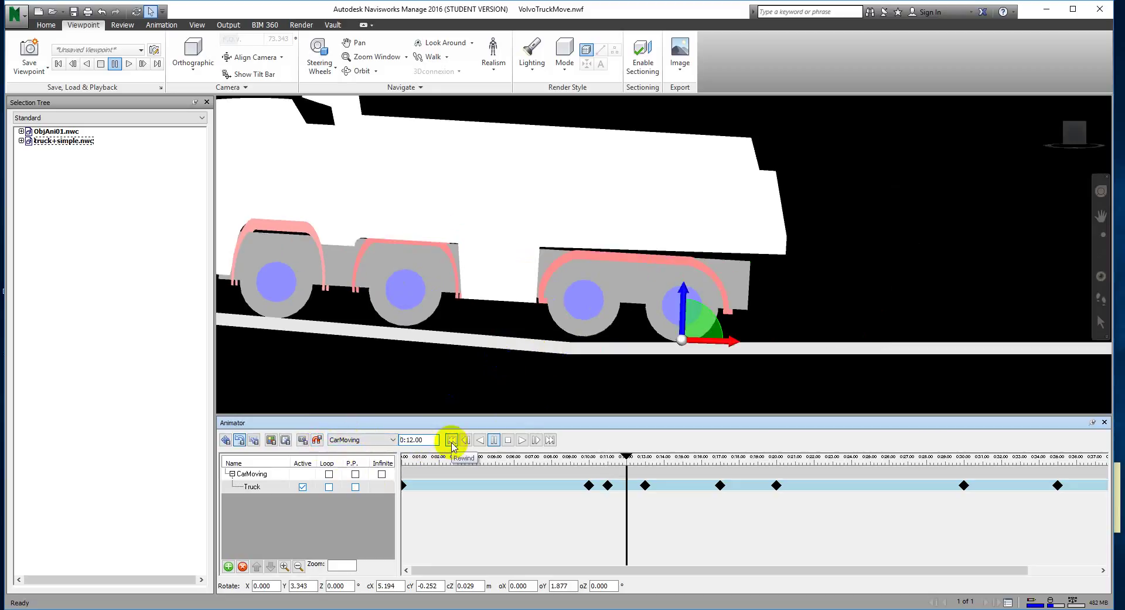
left_click(241, 441)
left_click_drag(827, 364, 491, 352)
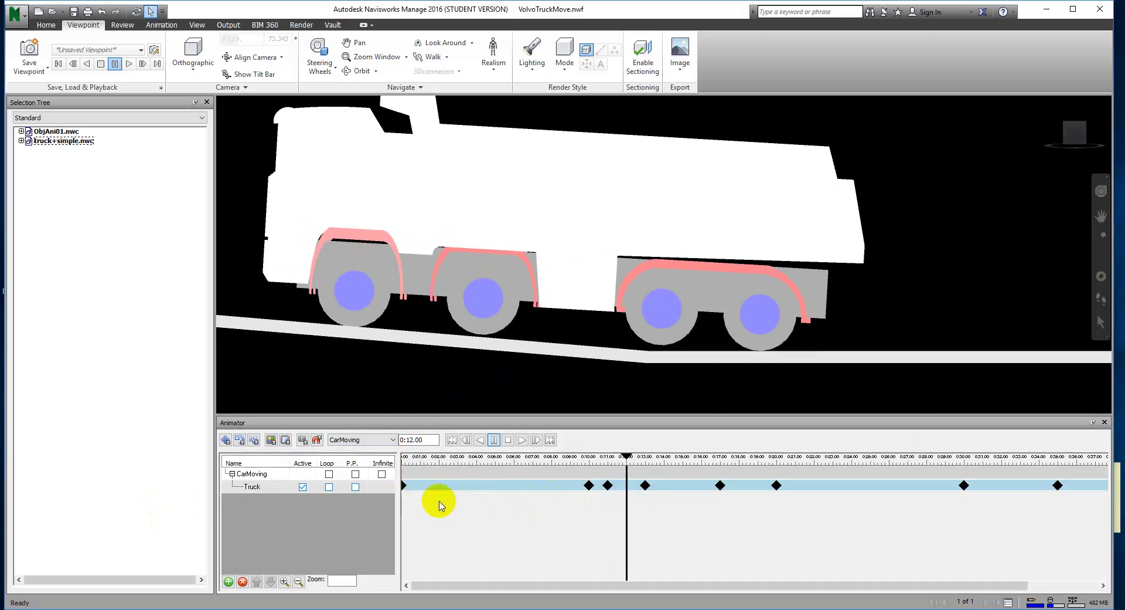
Go to the keyframes at 0:13.00 and 0:17.00 to check the truck's position along the slope
left_click(646, 485)
scroll(817, 266, "down", 5)
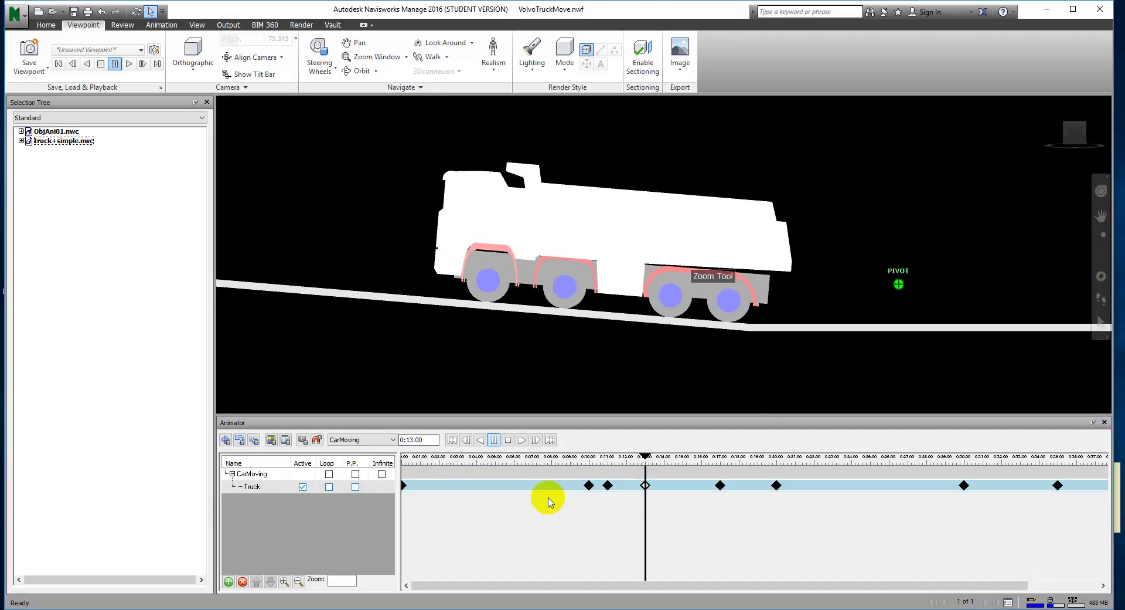
middle_click_drag(470, 318, 694, 300)
scroll(694, 299, "down", 3)
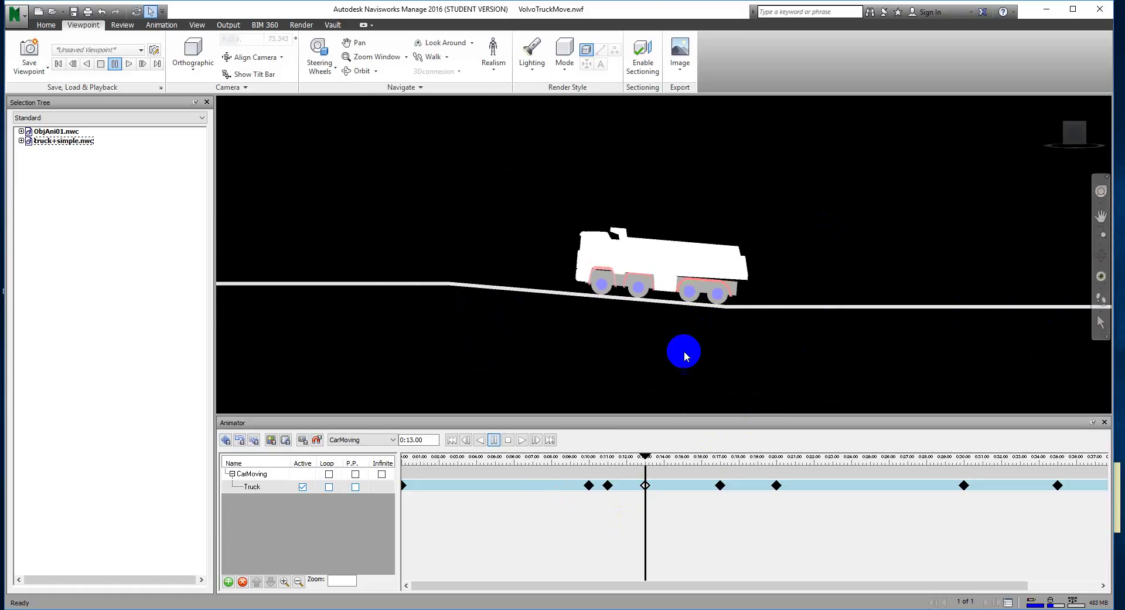
left_click(720, 485)
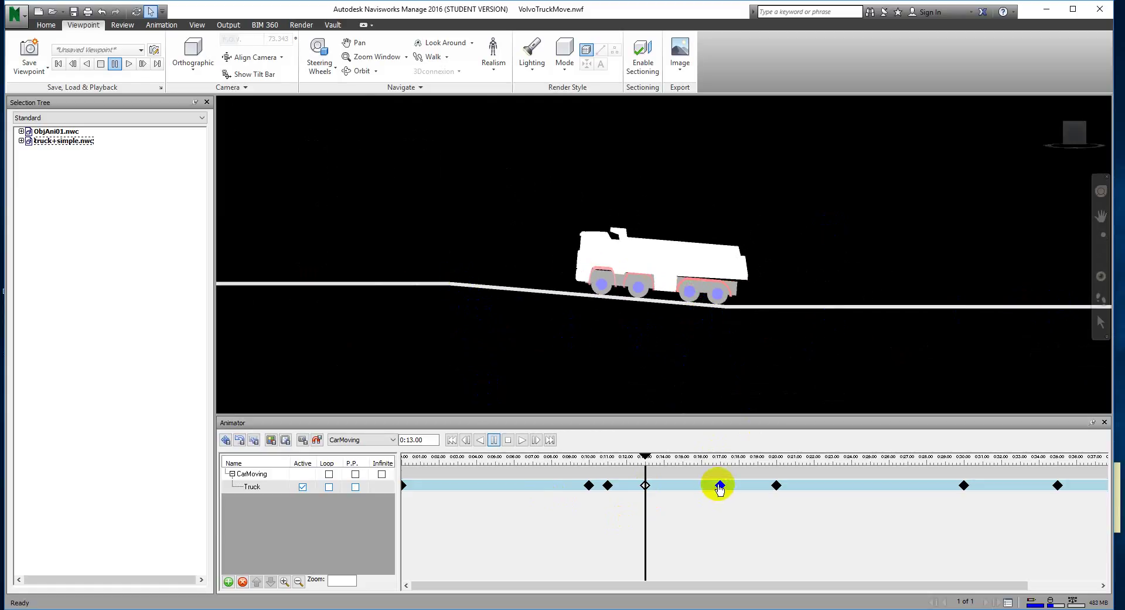
left_click(720, 485)
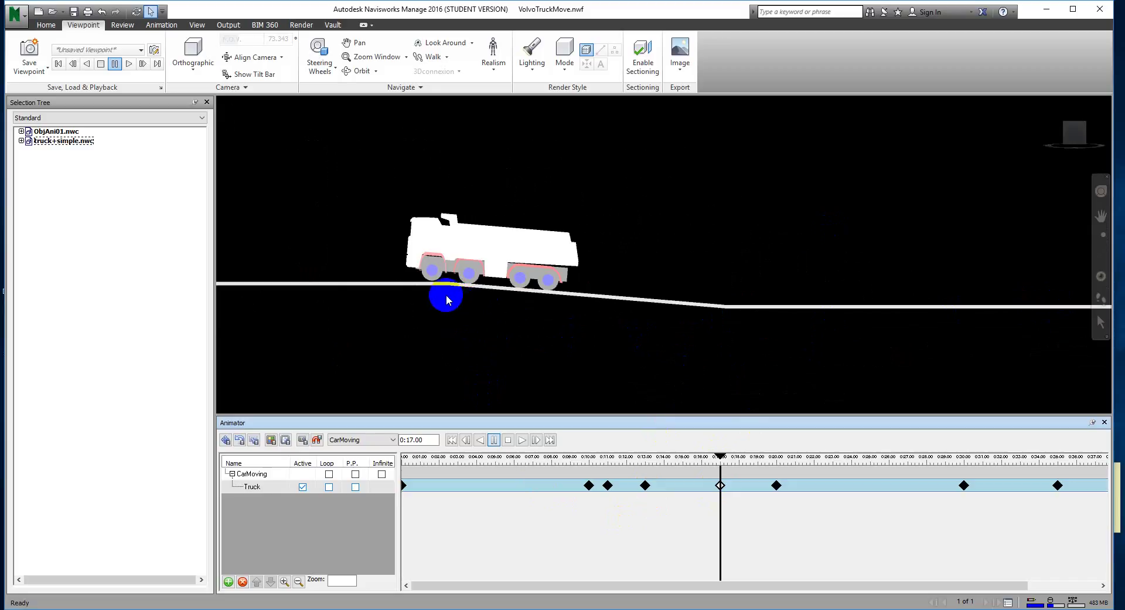
scroll(448, 293, "up", 3)
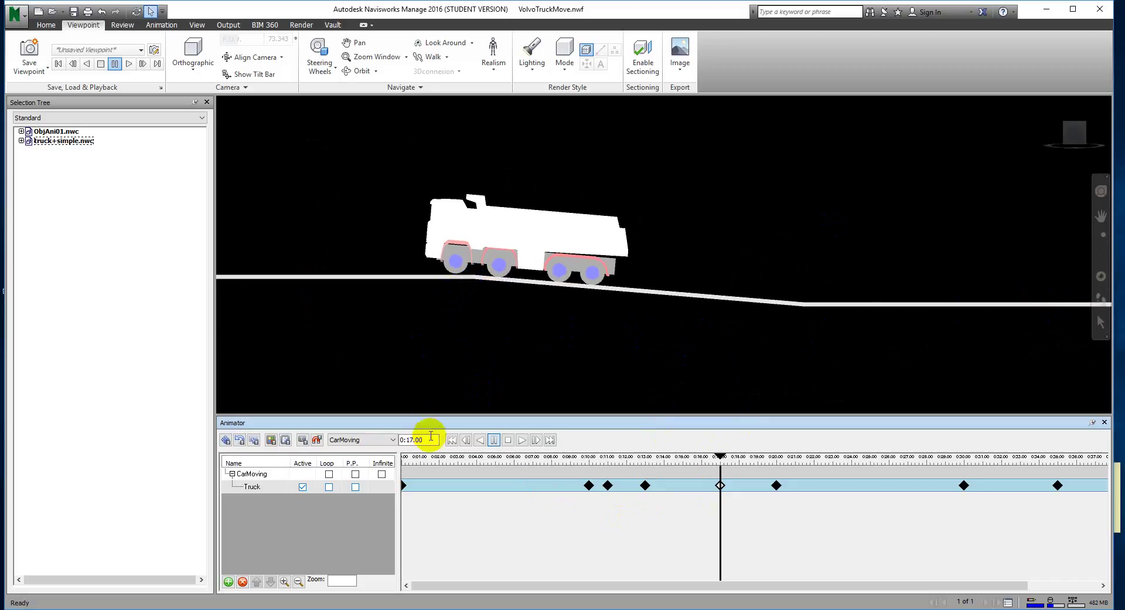
Set the animation time to 0:18.00 and check the truck's wheels at the crest of the ramp
left_click(420, 435)
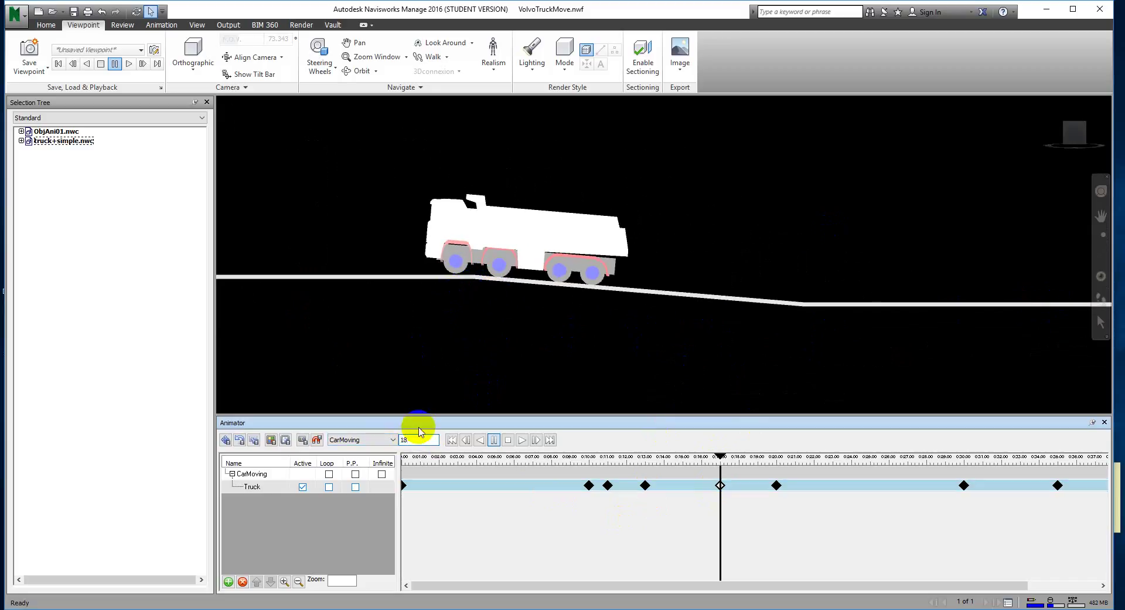
key("Return")
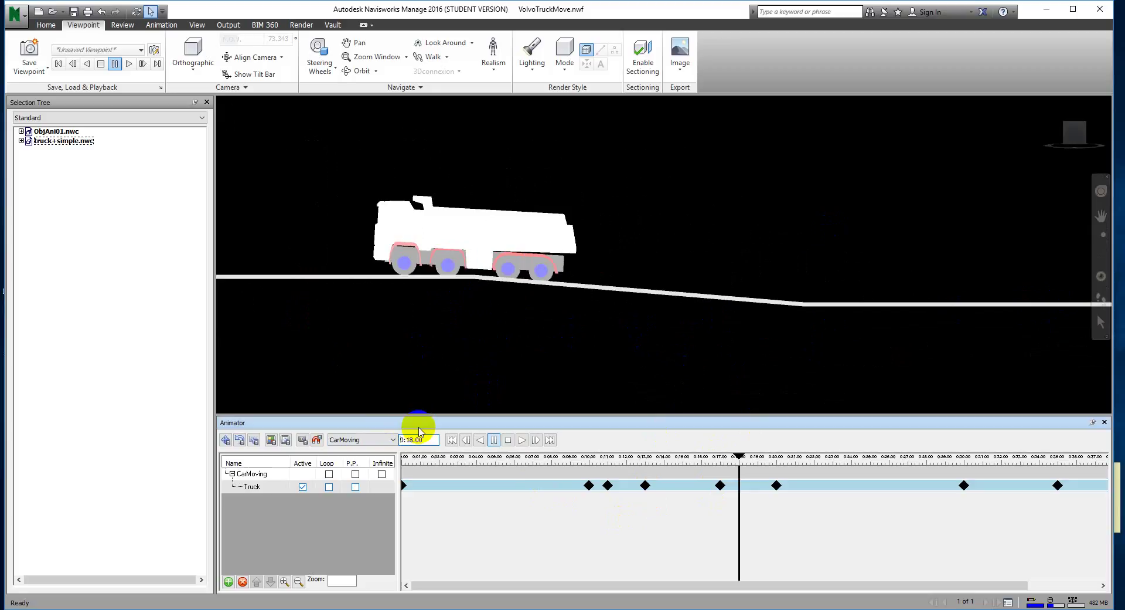
left_click_drag(470, 304, 618, 321)
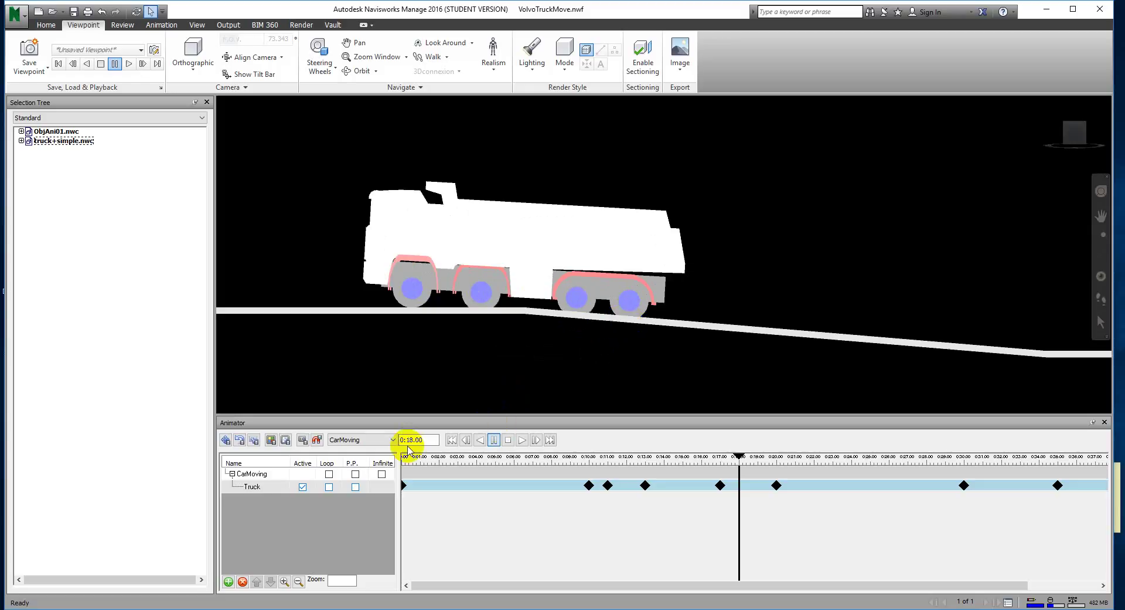
Set the animation time to 0:19.00 and capture a keyframe for the truck there
left_click(428, 439)
type("1")
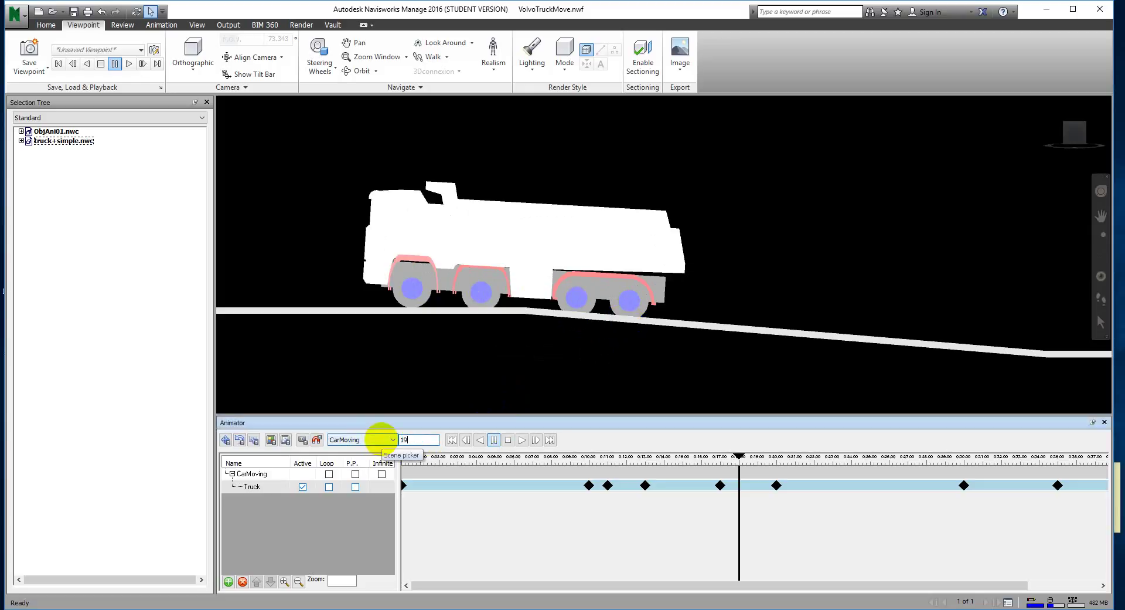
type("9")
key("Return")
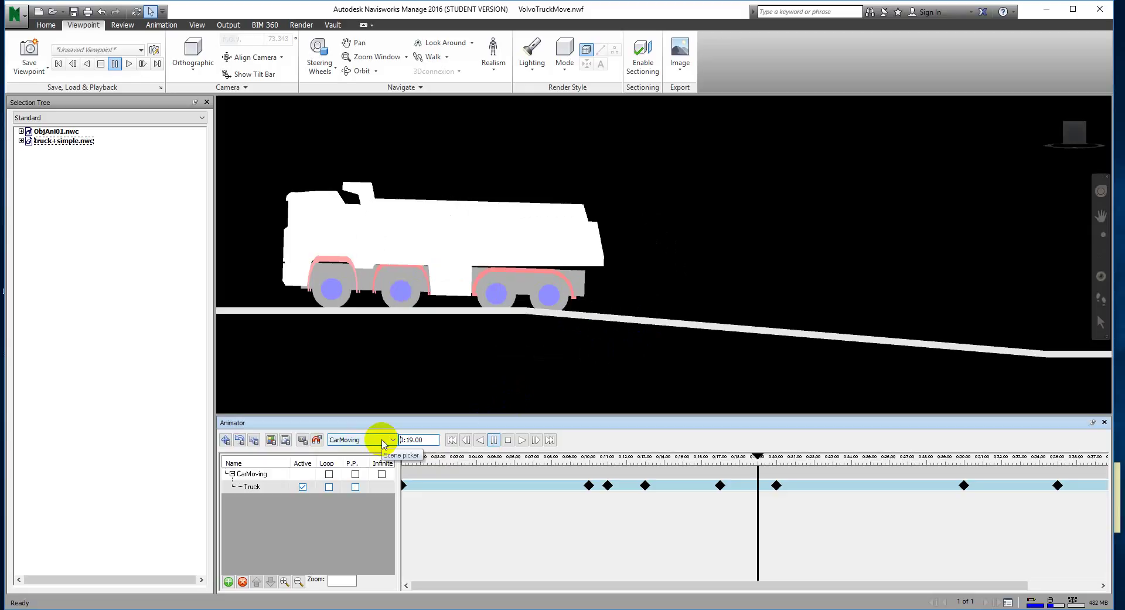
left_click(304, 443)
middle_click_drag(472, 375, 579, 394)
Start rotating the truck's animation set at 0:19.00 and place the rotation centre beneath the front wheel
left_click(240, 439)
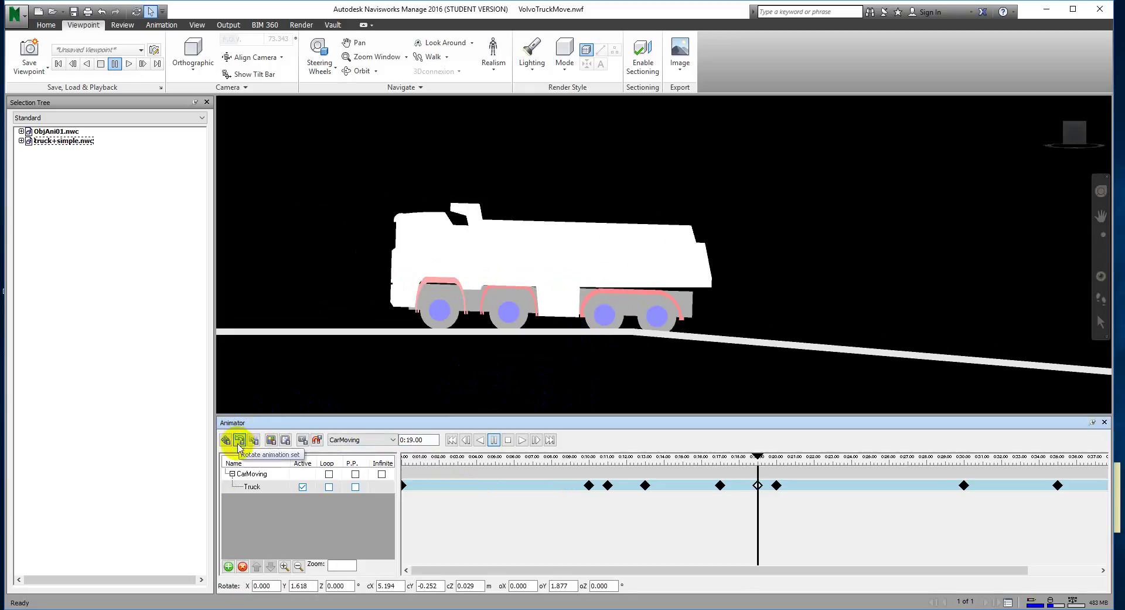
left_click(244, 487)
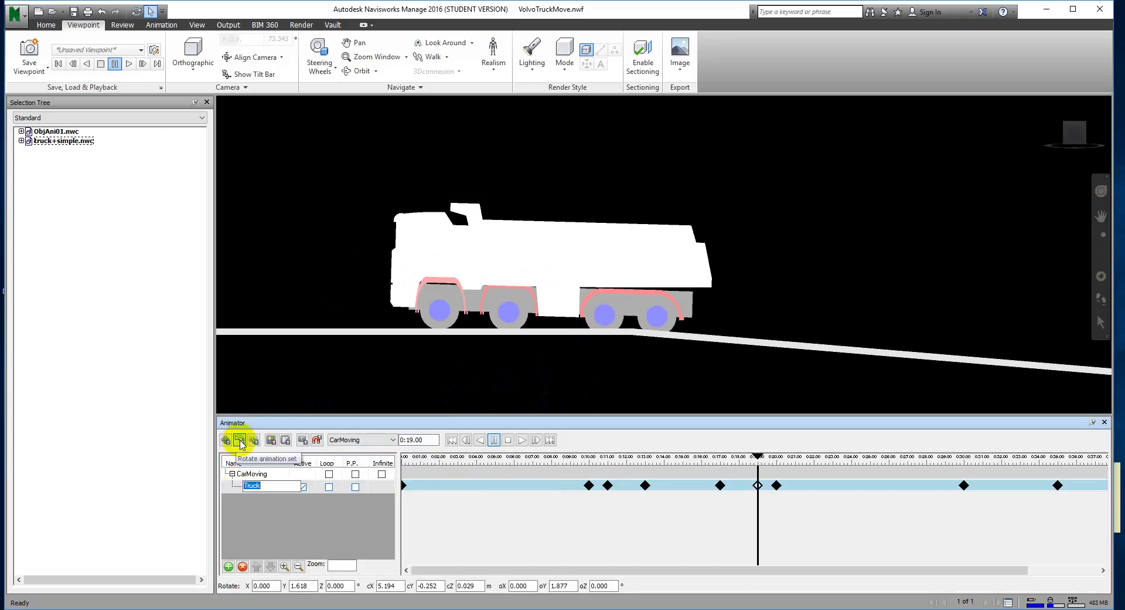
left_click(240, 440)
left_click(240, 440)
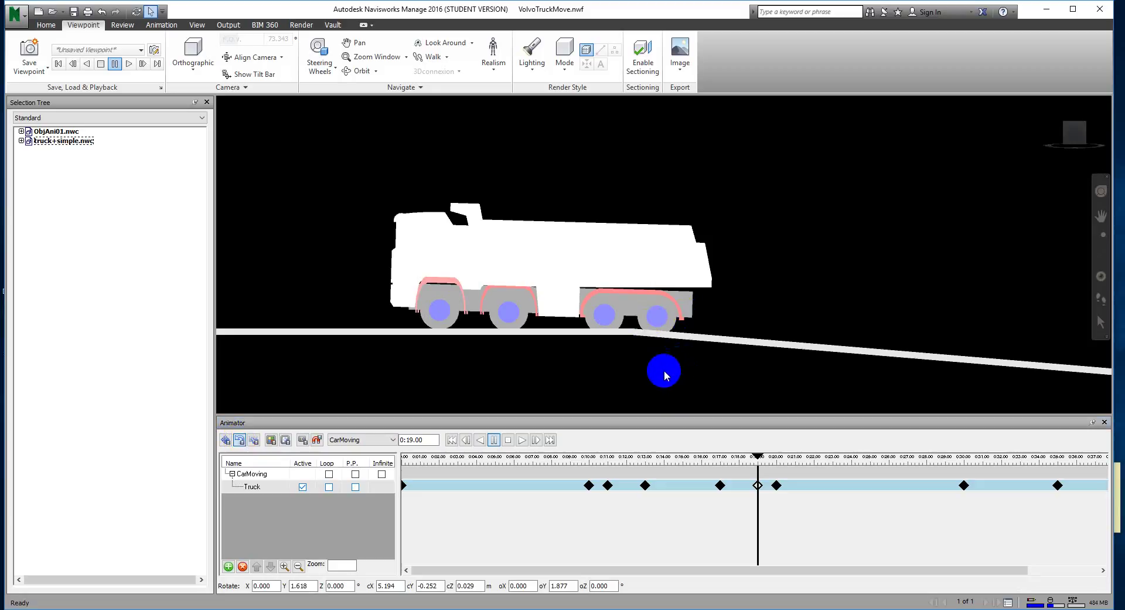
scroll(704, 346, "down", 4)
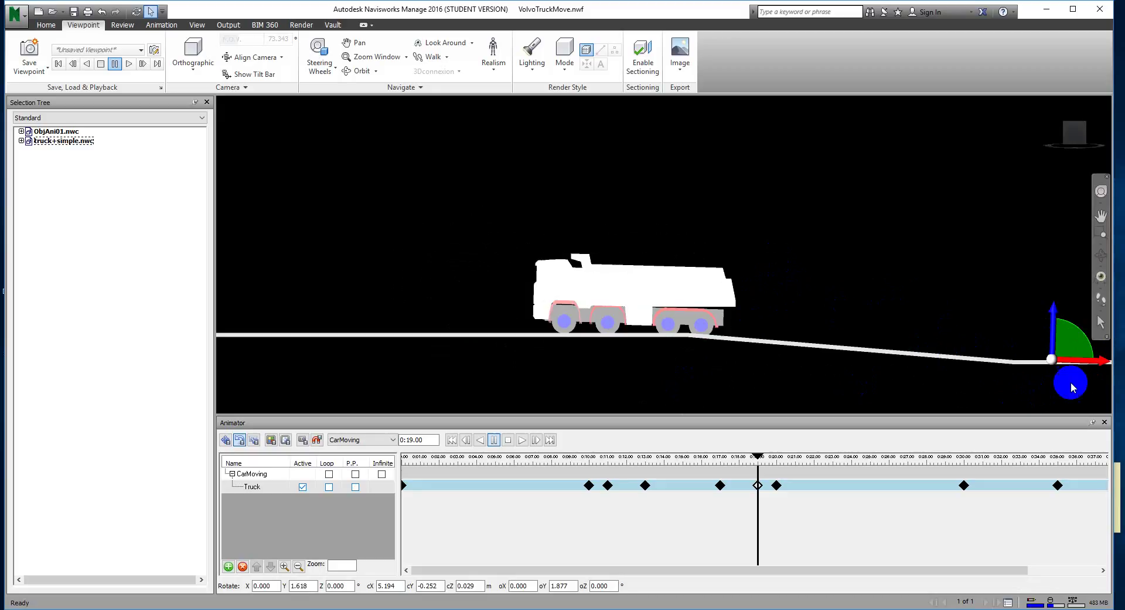
left_click_drag(987, 356, 562, 331)
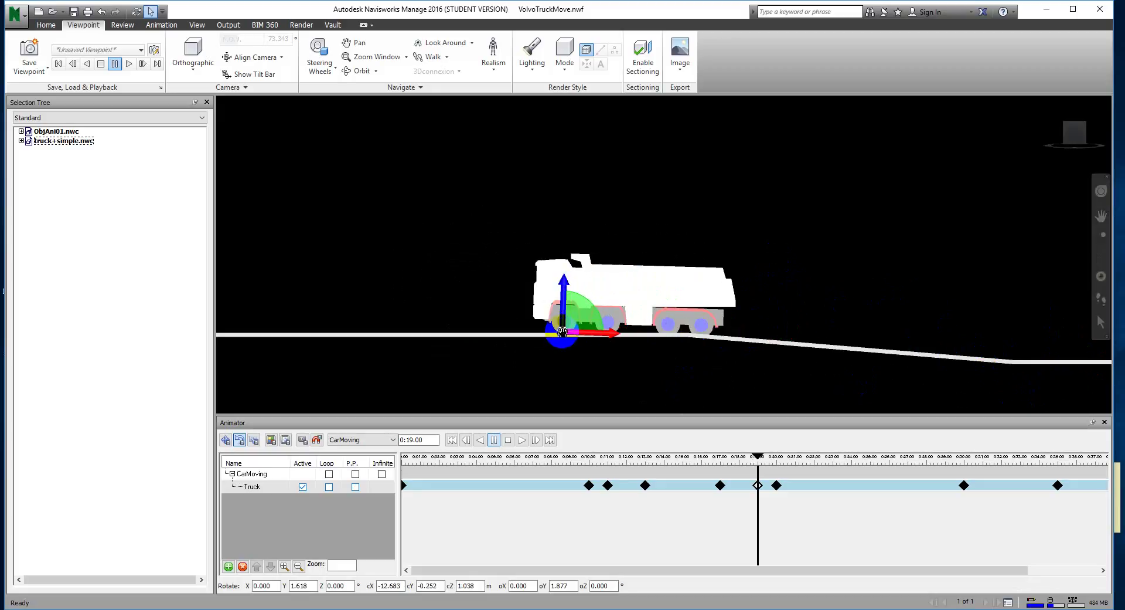
scroll(562, 332, "up", 10)
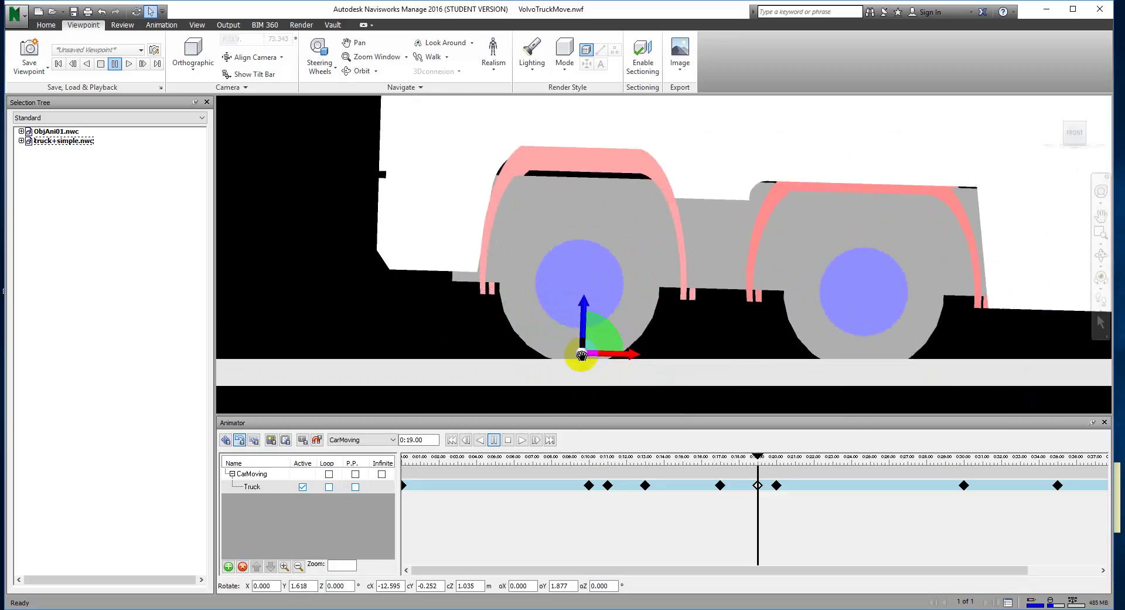
scroll(581, 357, "down", 6)
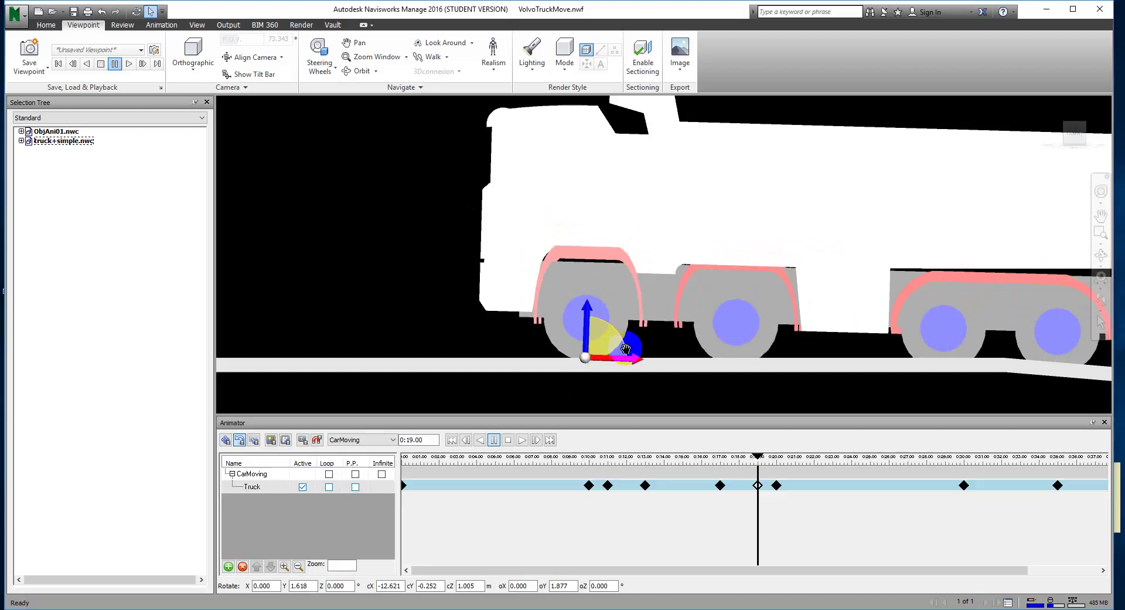
Rotate the truck to about 0.07° about Y so it lies level on the upper road, and capture the keyframe at 0:19.00
left_click_drag(626, 349, 628, 346)
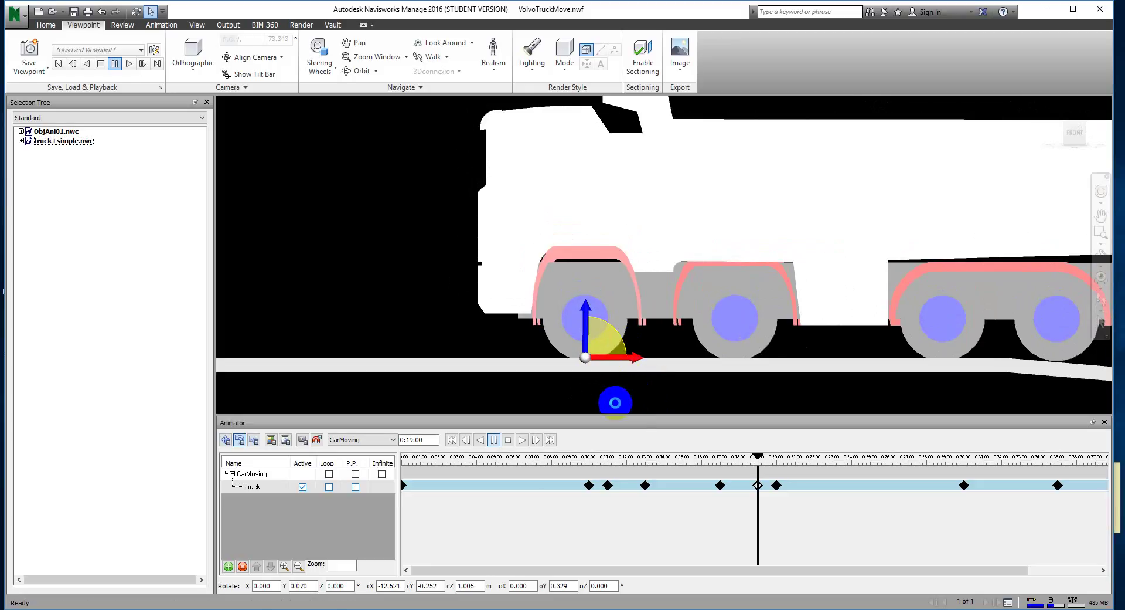
left_click(382, 474)
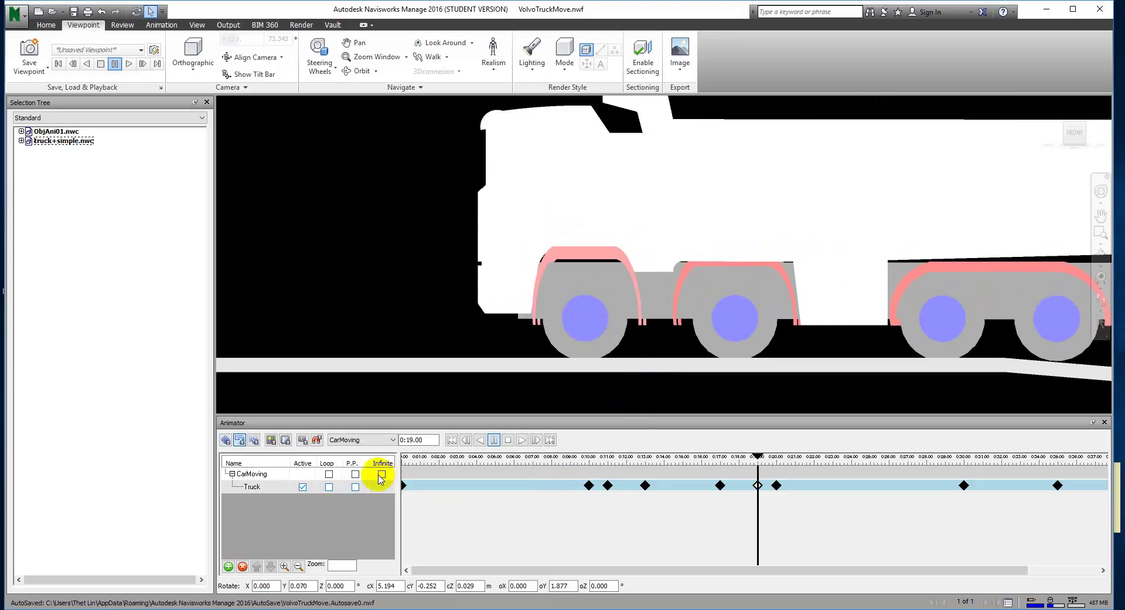
left_click(303, 441)
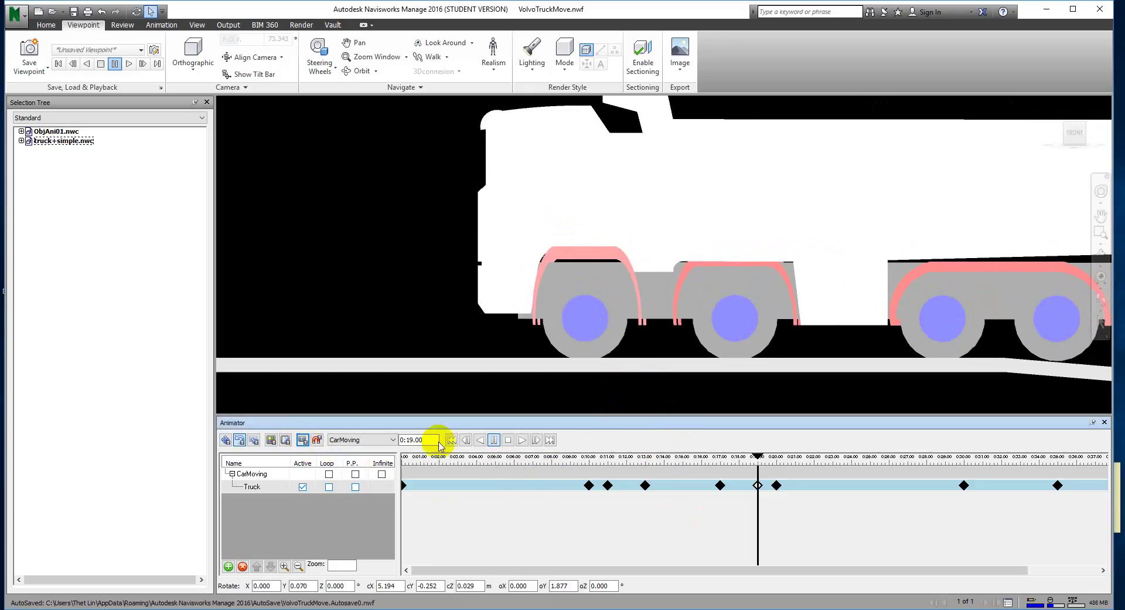
At 0:18.00, lower the truck onto the ramp's crest to a Z translation of about 2.407 m and capture a keyframe
left_click(437, 441)
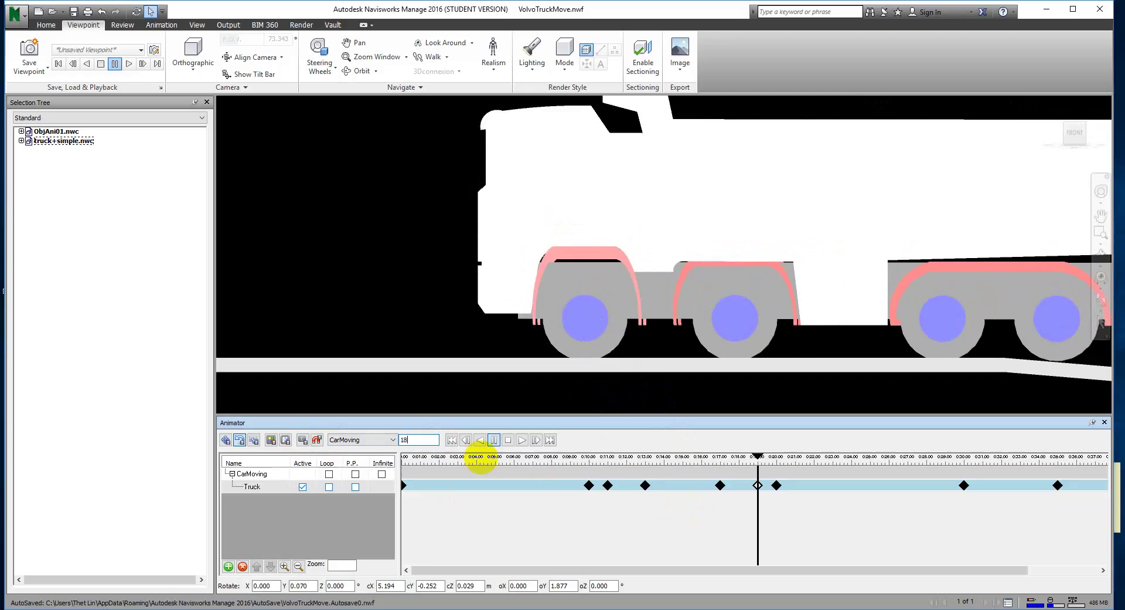
type("18")
key("Return")
middle_click_drag(597, 295, 465, 280)
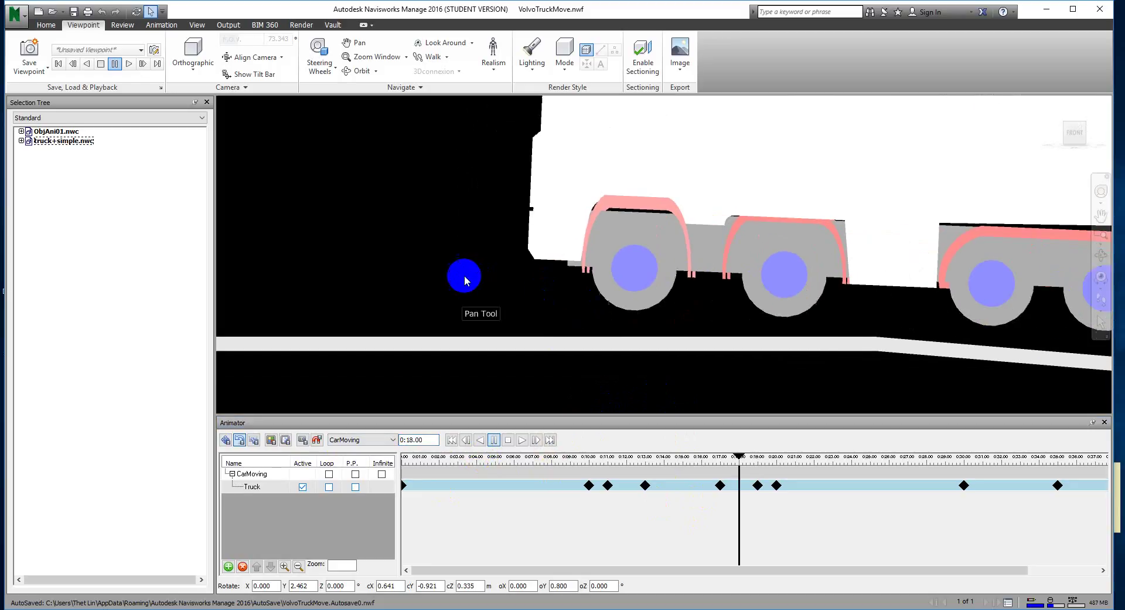
scroll(477, 284, "down", 2)
scroll(854, 379, "down", 2)
middle_click_drag(854, 379, 683, 326)
left_click(226, 440)
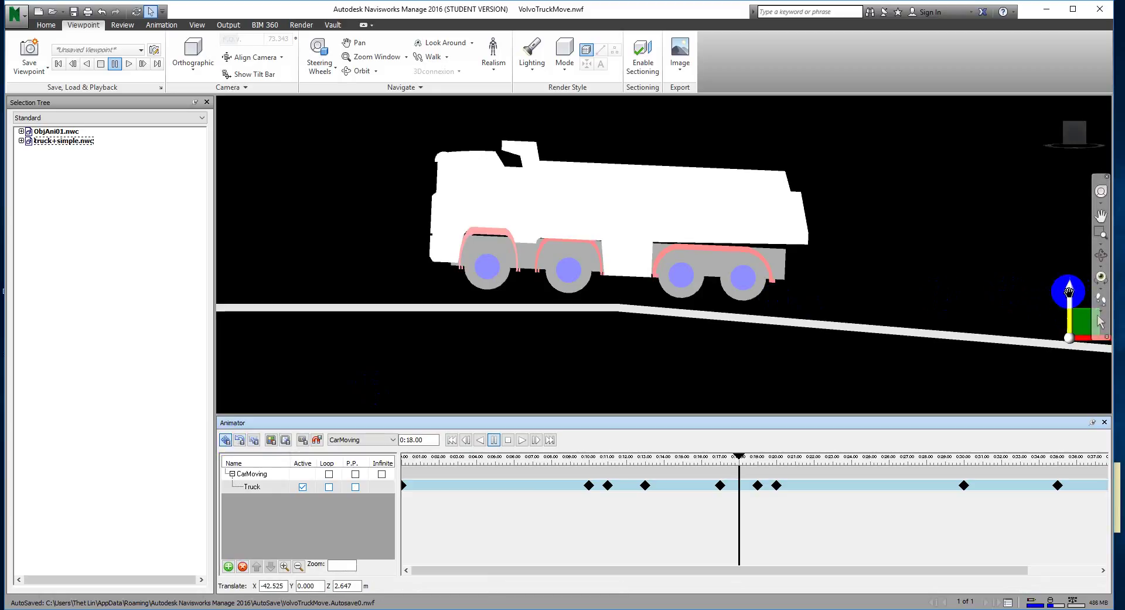
left_click_drag(1069, 291, 1075, 302)
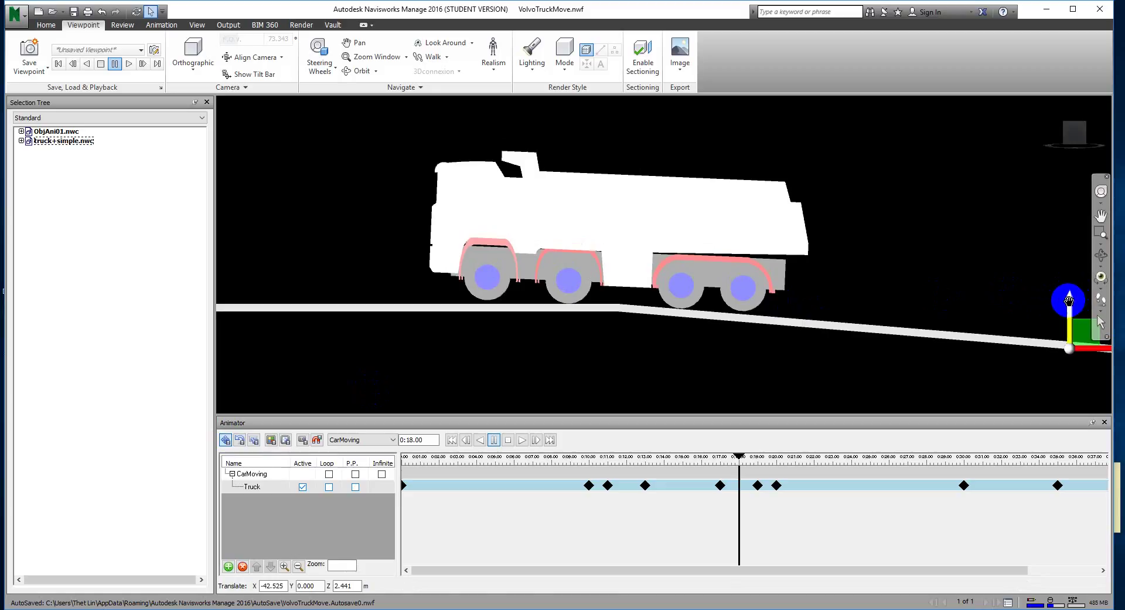
left_click_drag(1070, 301, 1071, 304)
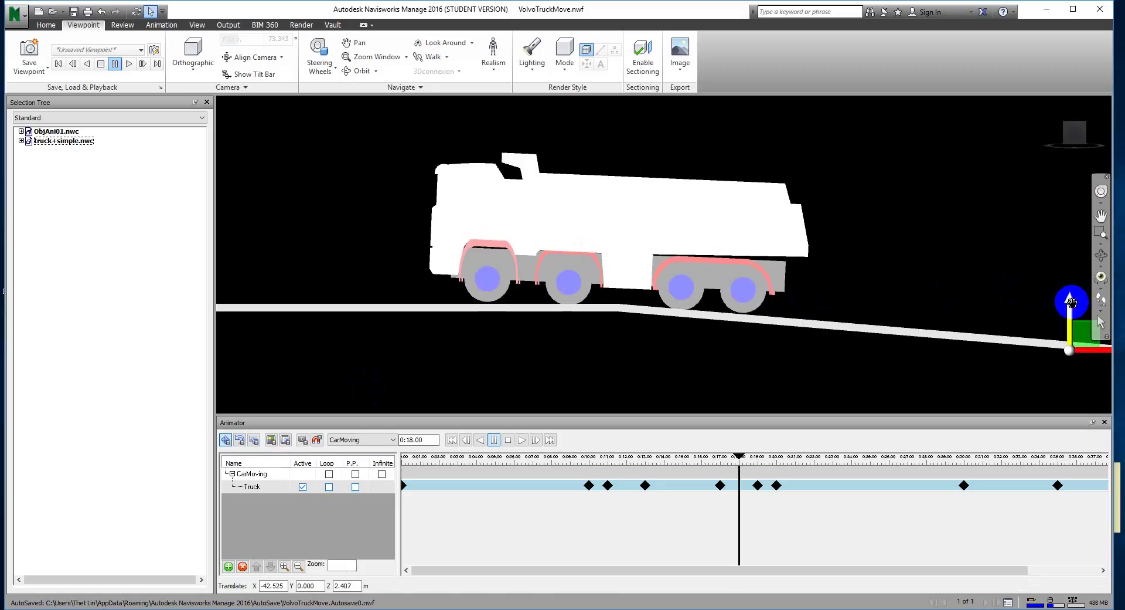
left_click(302, 439)
Step through the keyframes at 0:18.00, 0:19.00 and 0:20.00 to check how the truck levels out past the crest
left_click(757, 486)
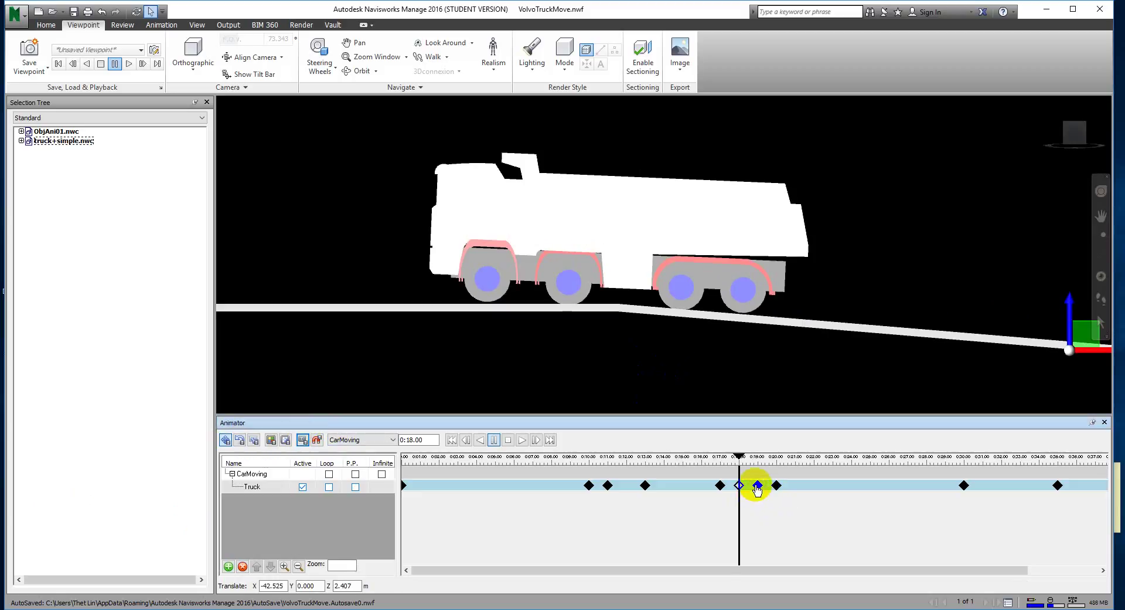
left_click(758, 486)
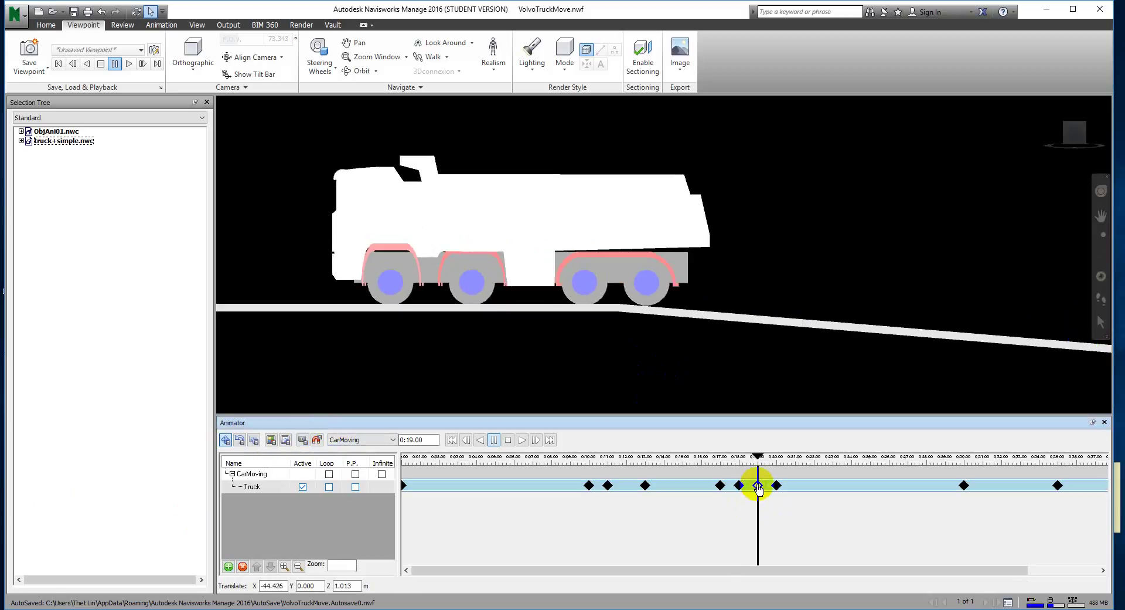
left_click(739, 486)
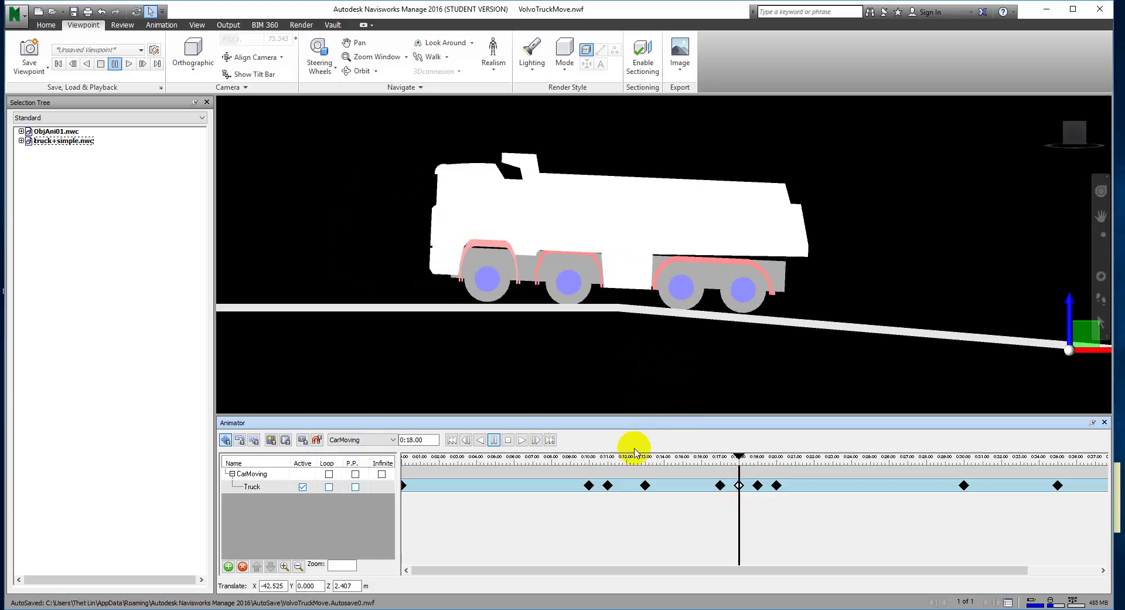
left_click(758, 484)
left_click(777, 485)
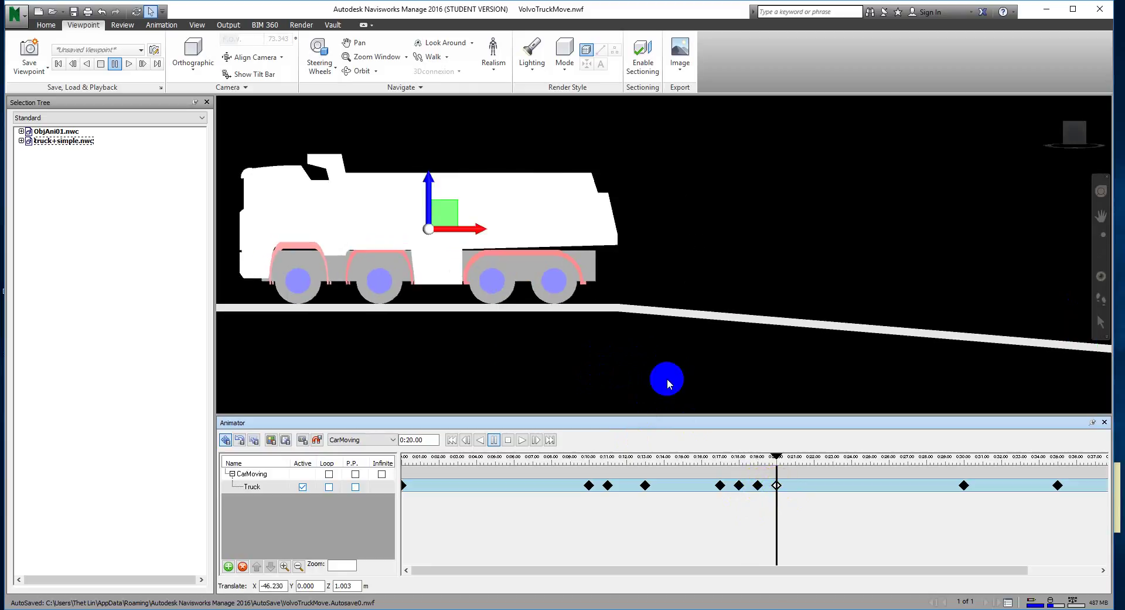
scroll(680, 375, "down", 3)
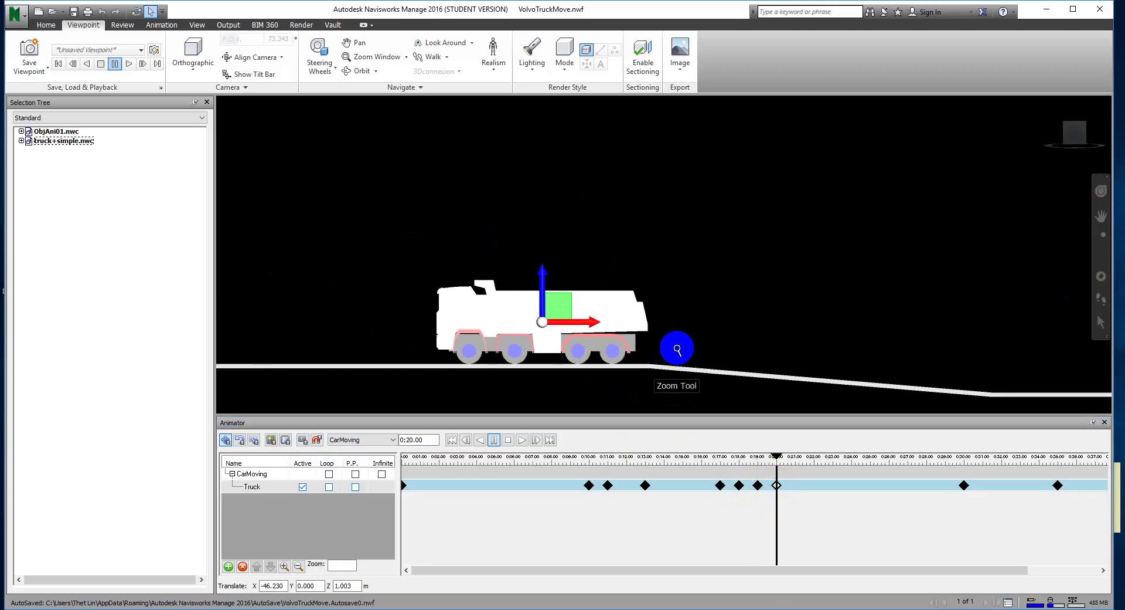
Play the CarMoving animation from 0:00.00 to review the truck climbing the ramp, and pause it on the upper road
middle_click_drag(673, 346, 613, 302)
left_click(404, 486)
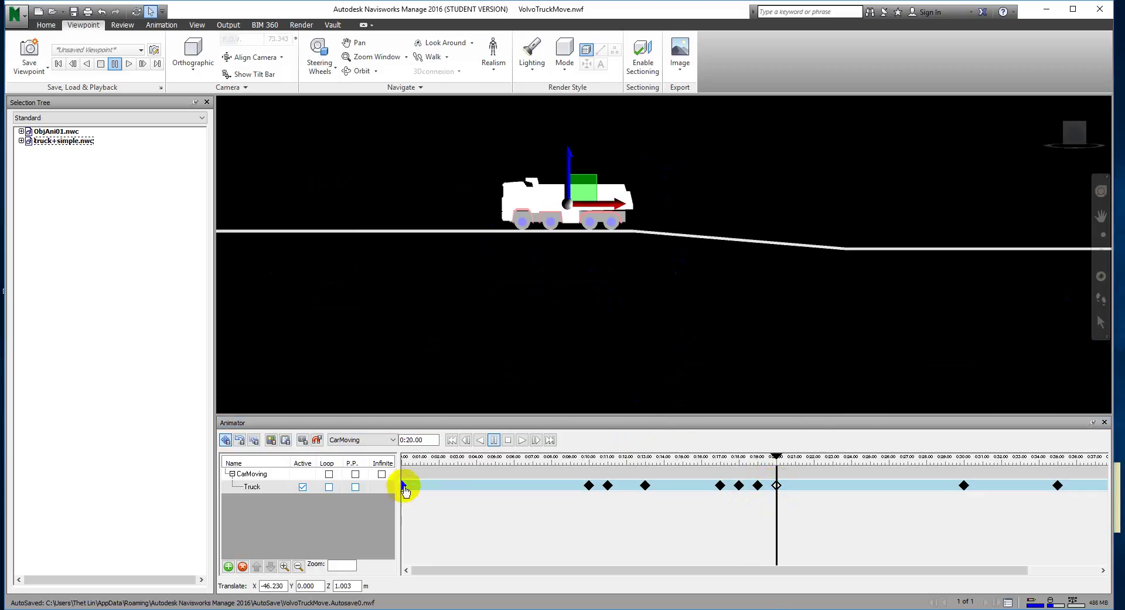
scroll(624, 334, "down", 3)
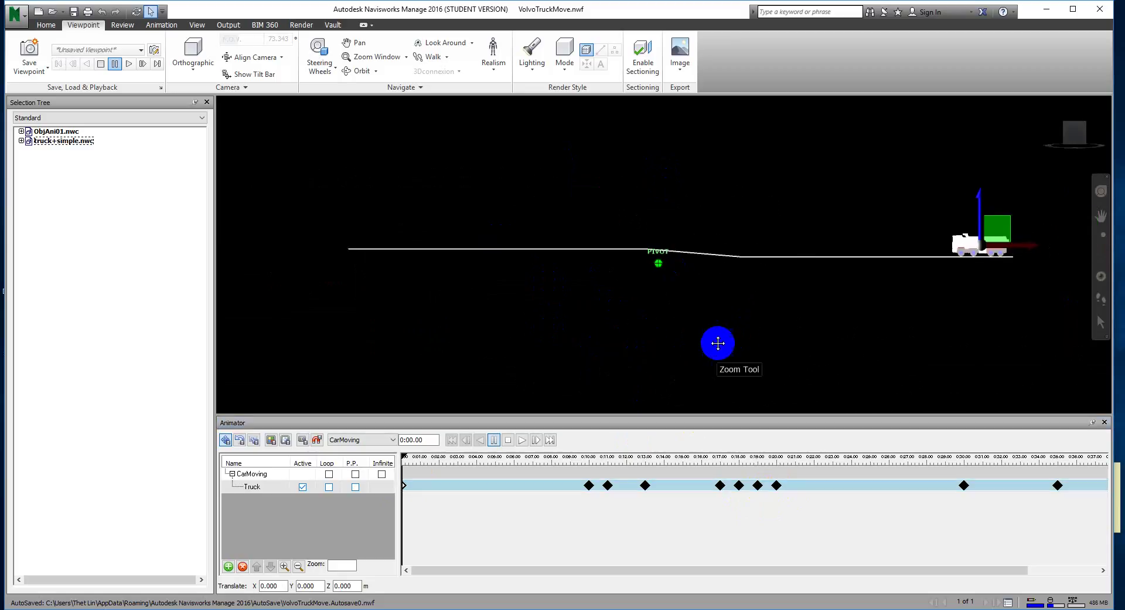
scroll(727, 331, "down", 2)
middle_click_drag(739, 319, 716, 322)
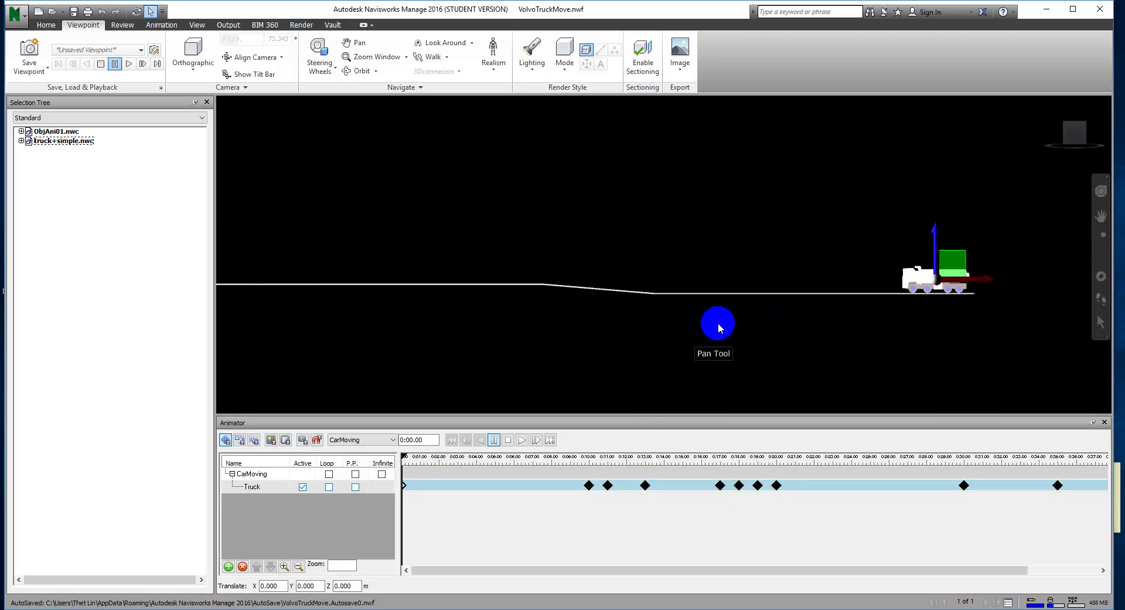
left_click(523, 440)
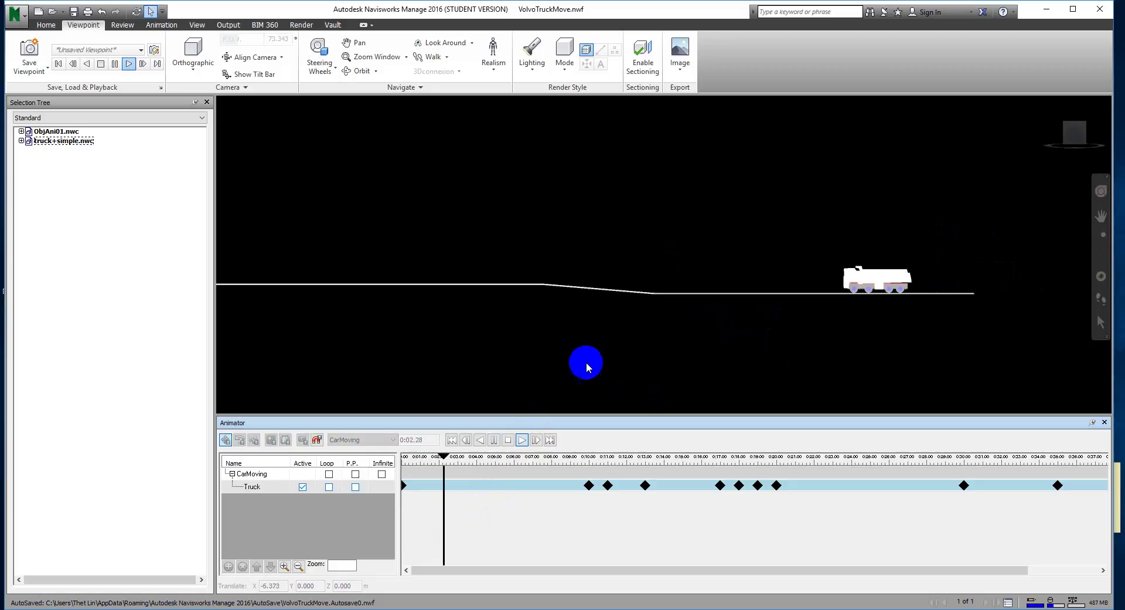
scroll(612, 284, "up", 1)
scroll(678, 347, "up", 1)
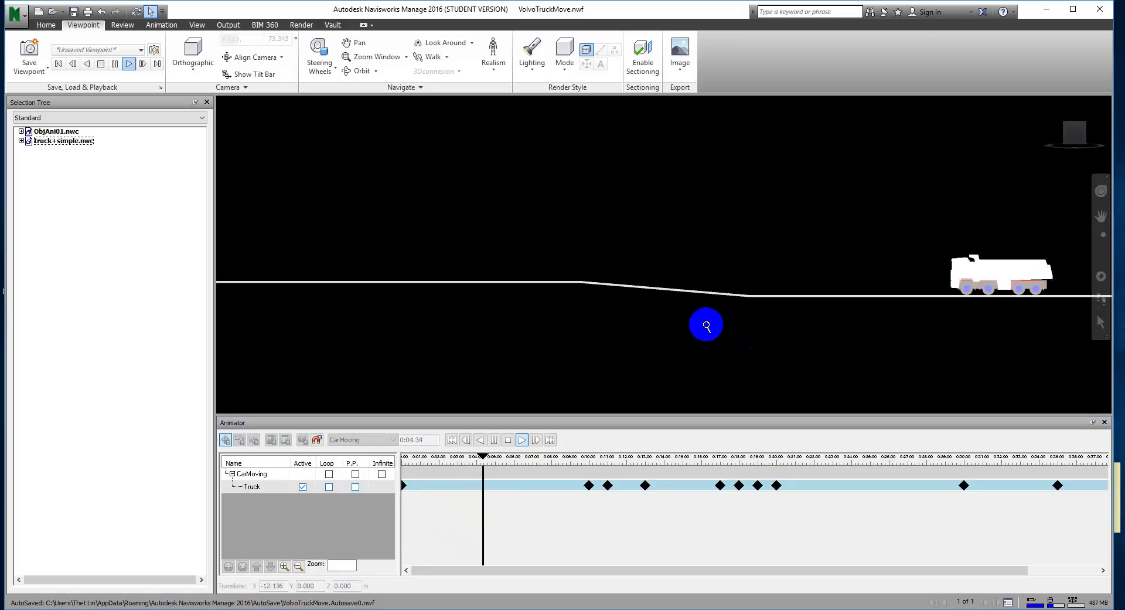
scroll(707, 324, "up", 1)
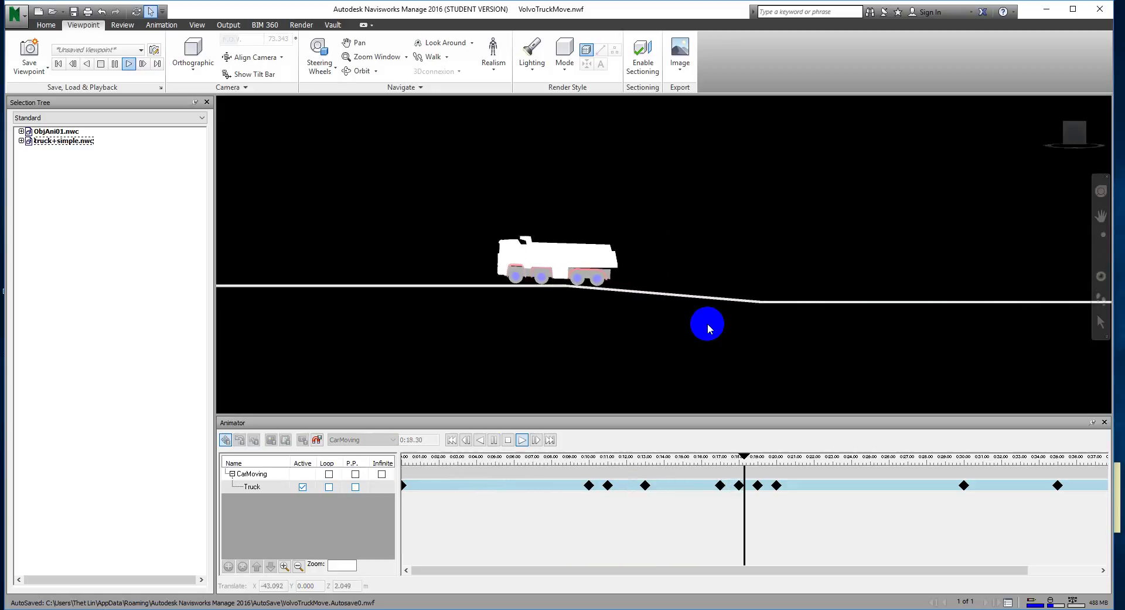
middle_click_drag(448, 326, 846, 346)
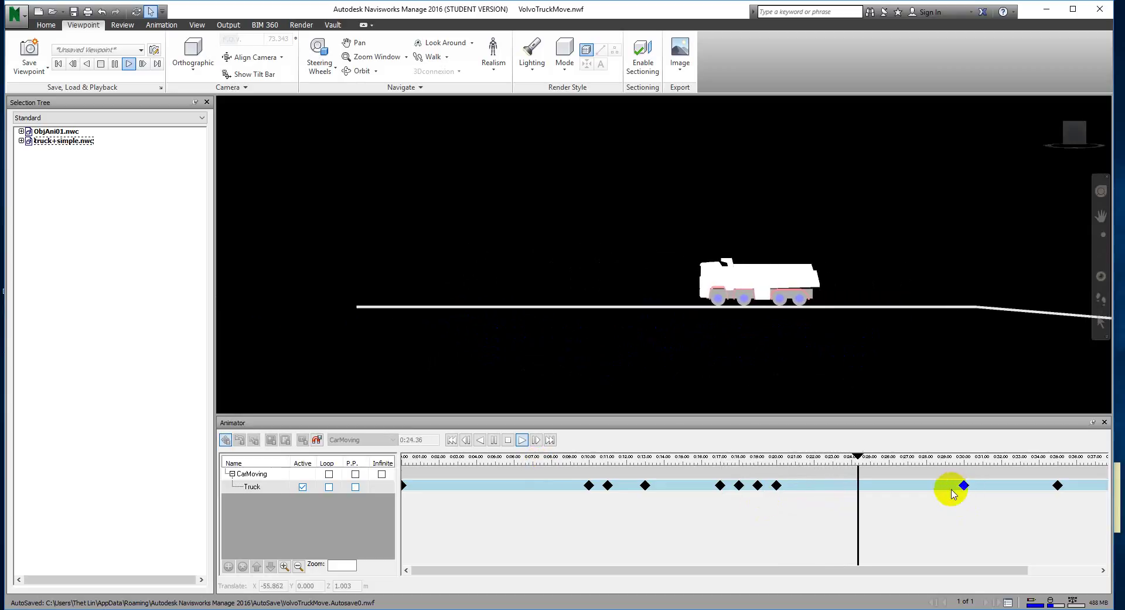
left_click(494, 440)
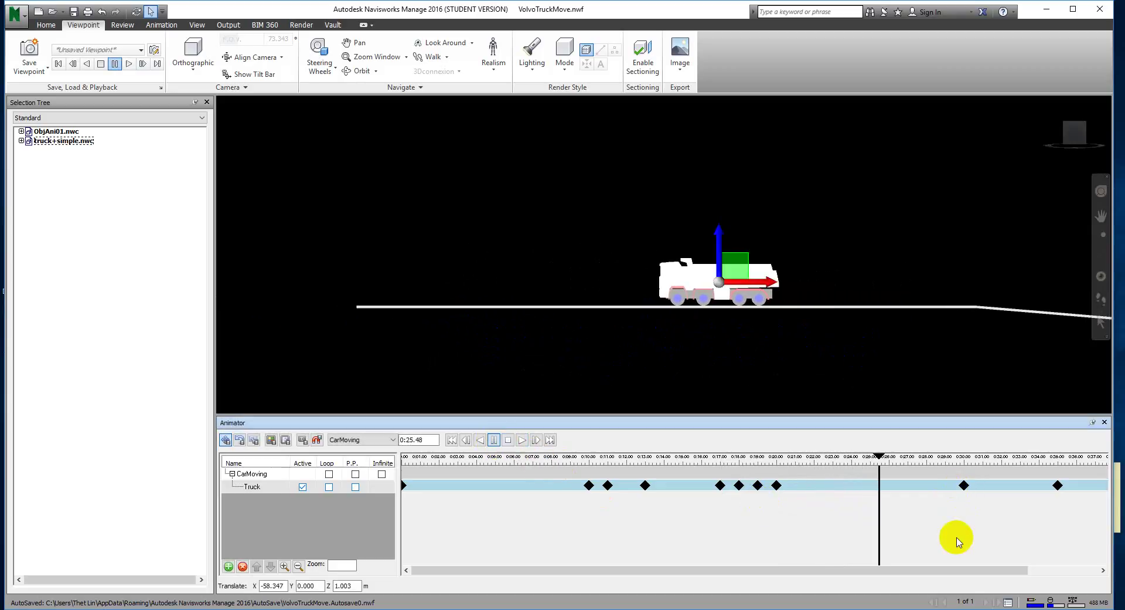
From the top view, compare the truck's positions around the road corner at the 0:30.00 and 0:35.00 keyframes
left_click(964, 485)
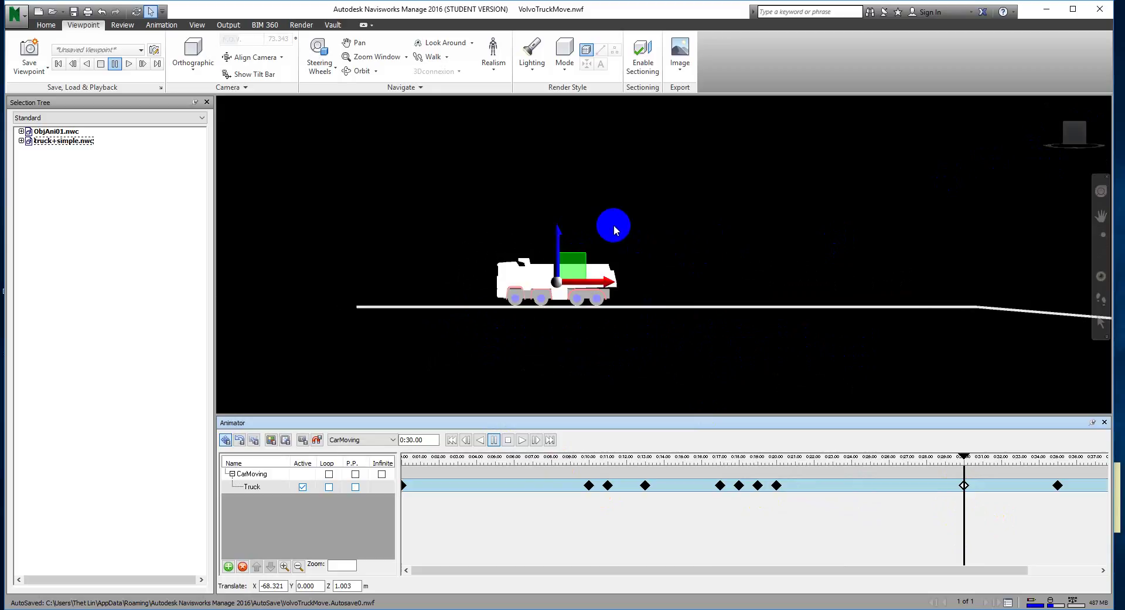
left_click(1075, 120)
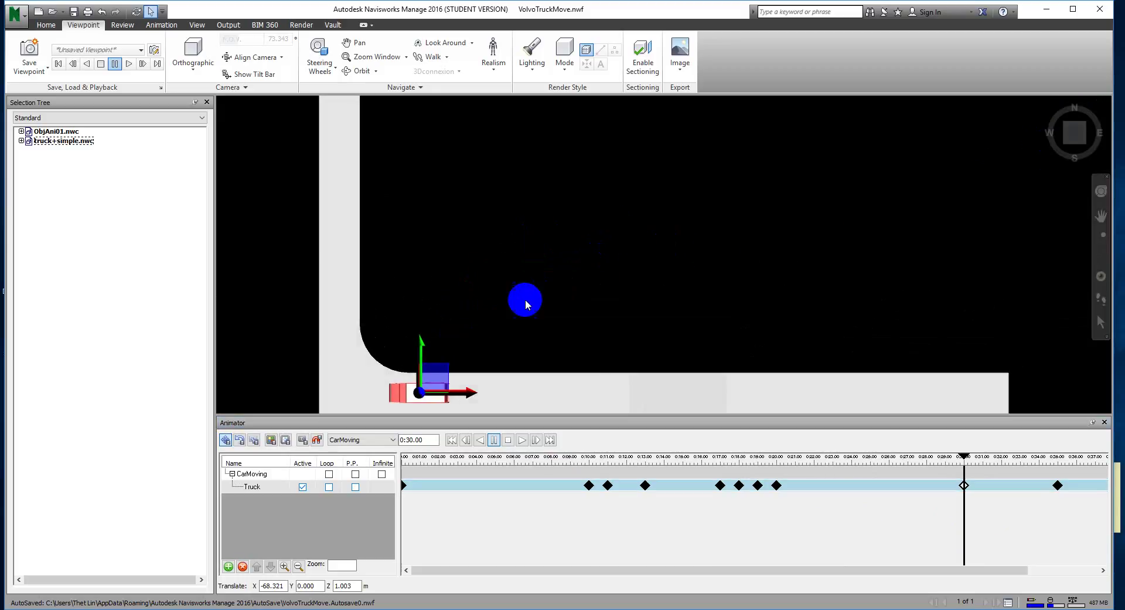
middle_click_drag(523, 304, 671, 211)
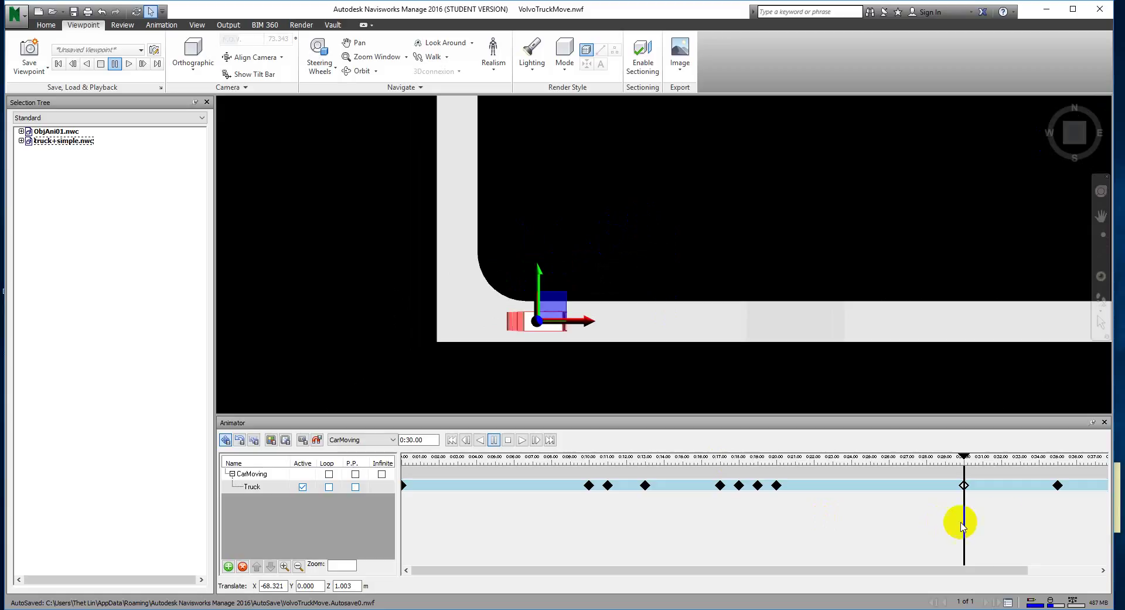
left_click(1062, 488)
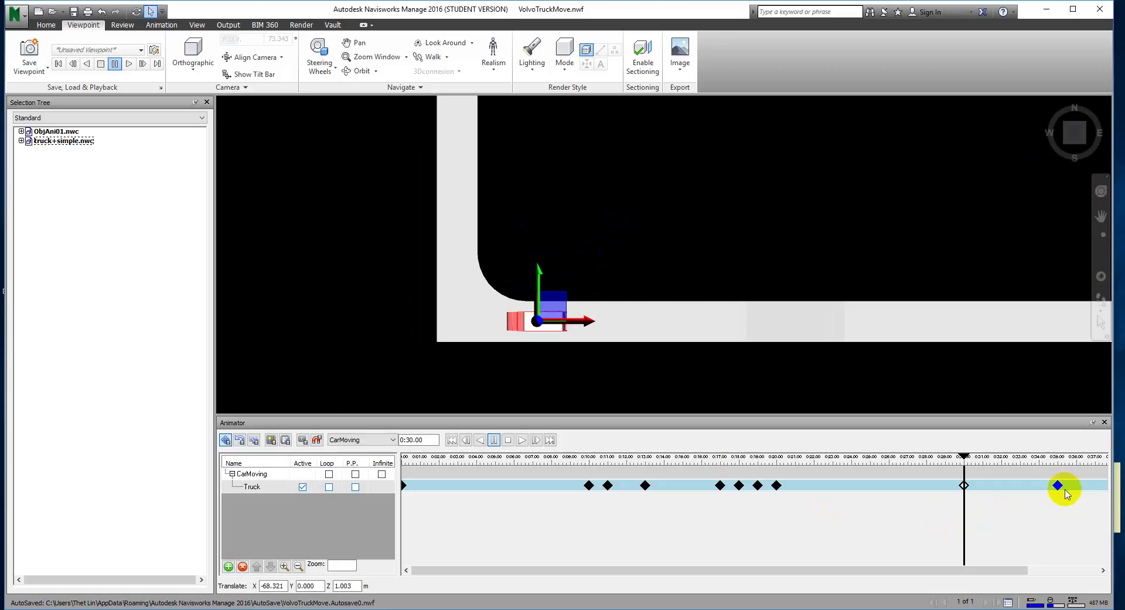
left_click(964, 486)
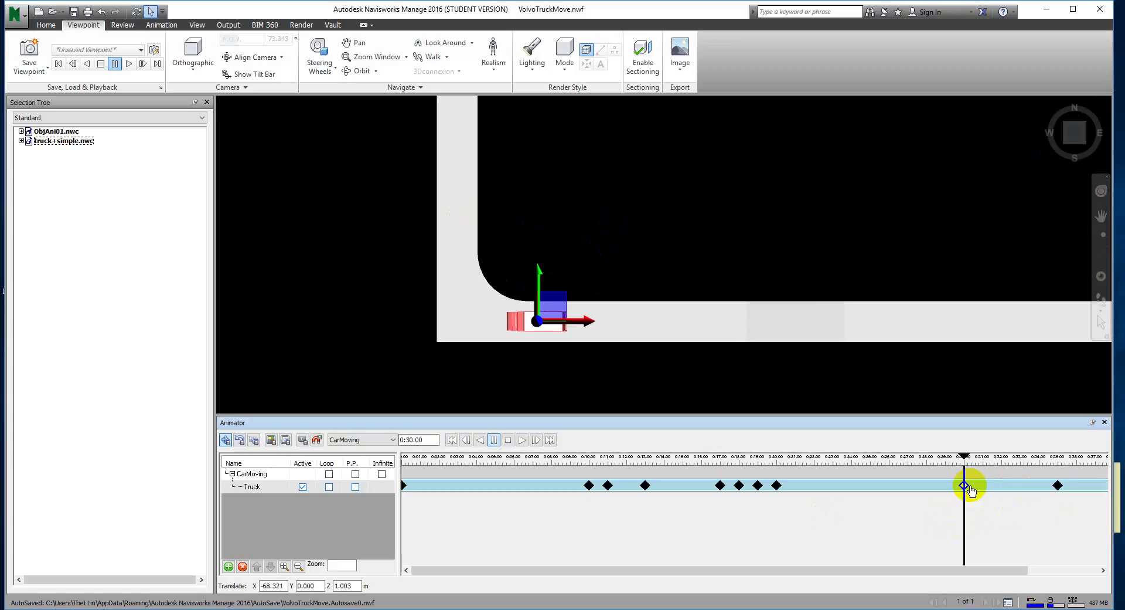
left_click(1058, 486)
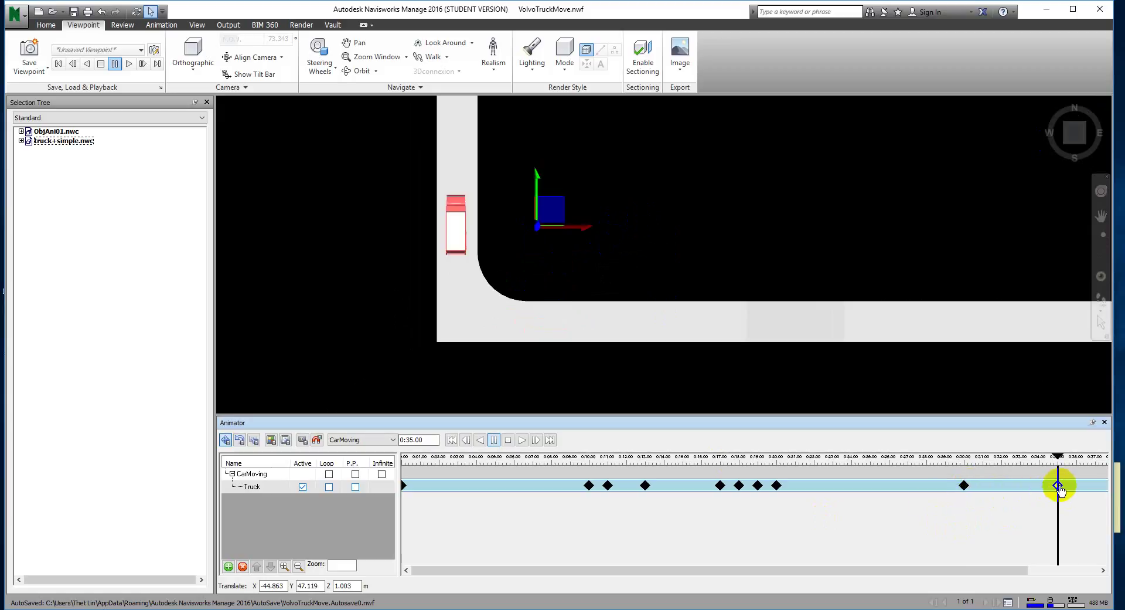
At 0:32.50, move the truck onto the road corner at an X translation of about -65.974 m and capture a keyframe
left_click(425, 440)
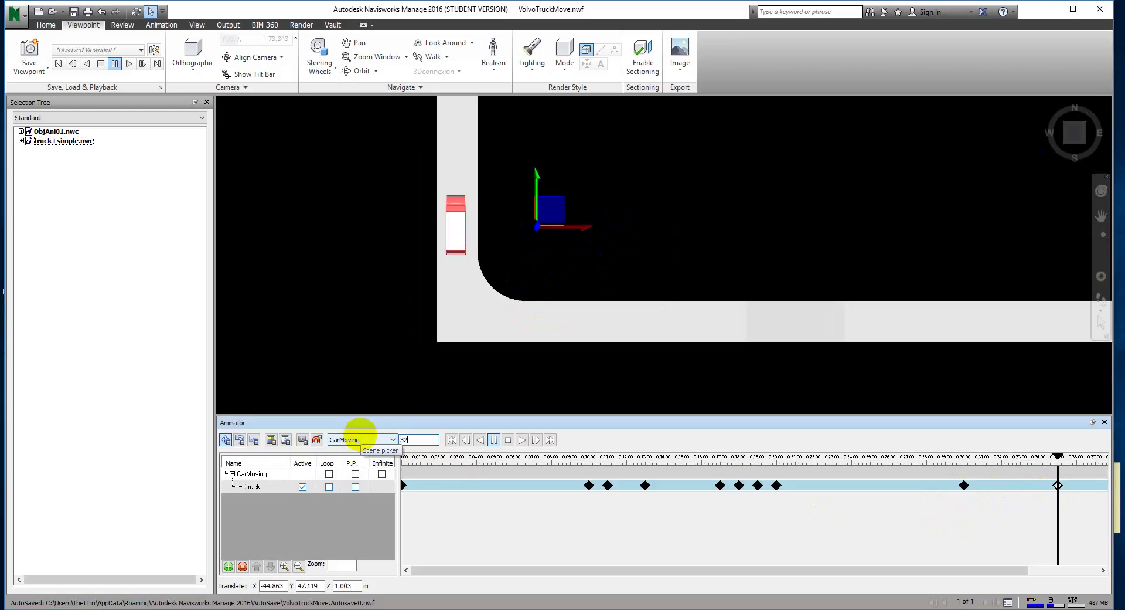
key("Return")
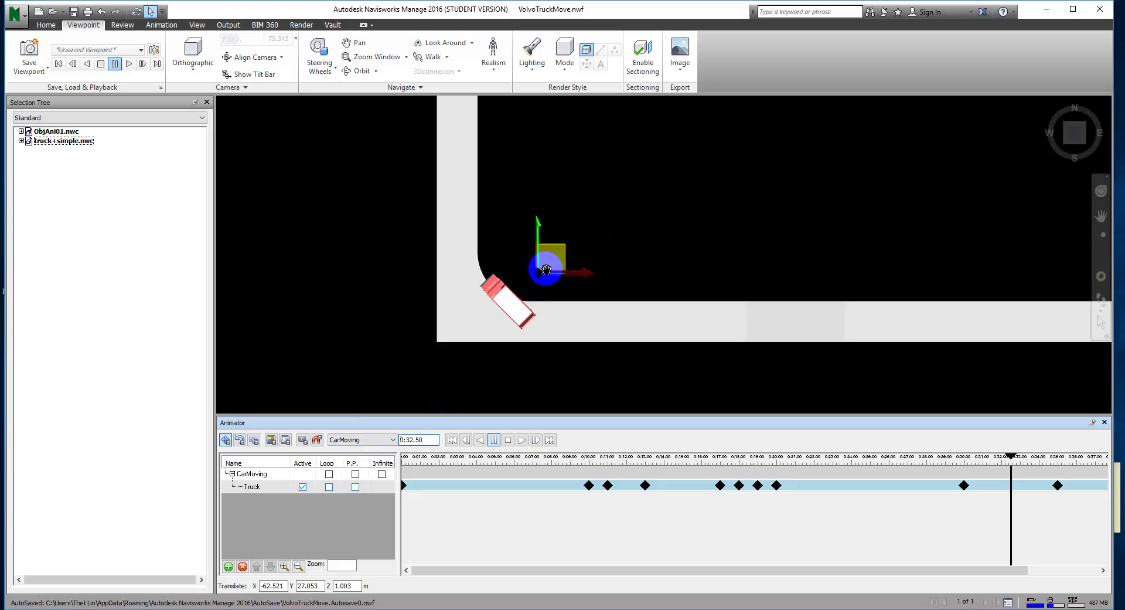
left_click_drag(552, 260, 524, 259)
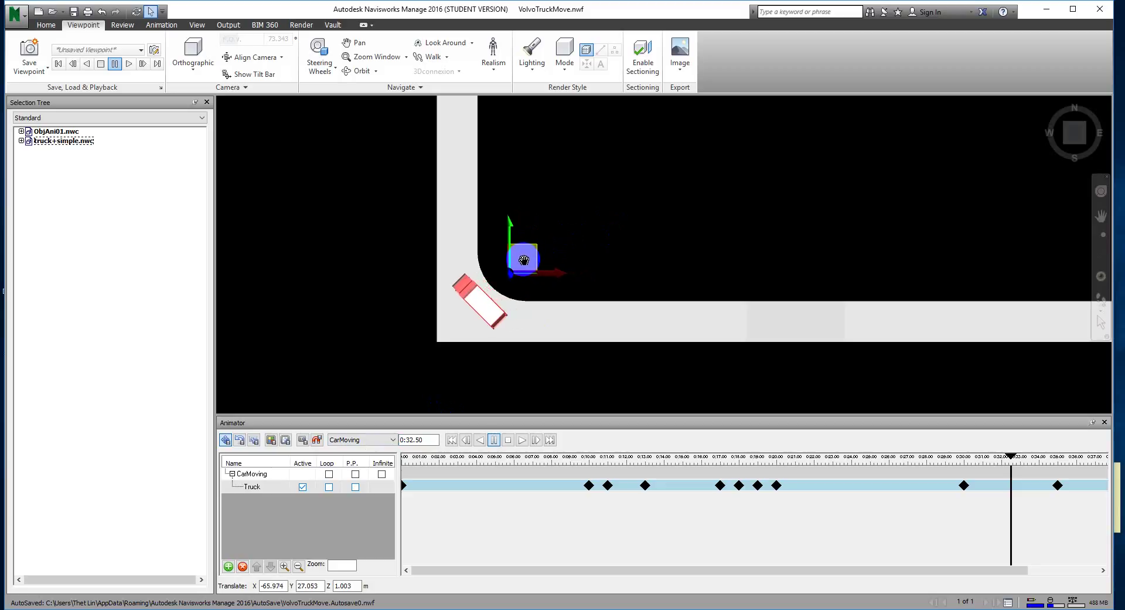
left_click(303, 440)
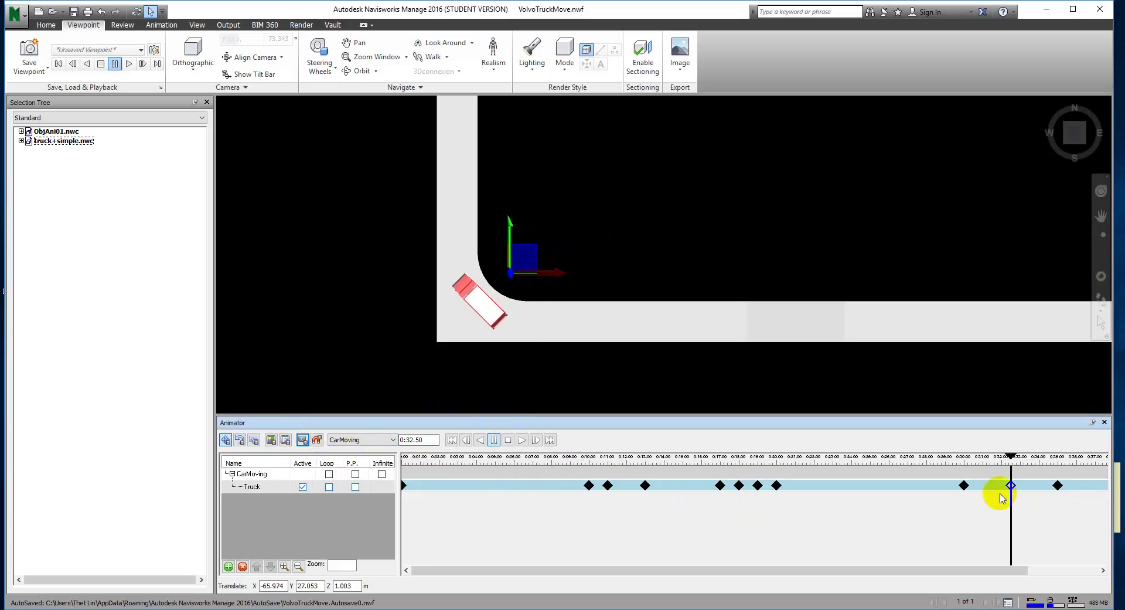
Play the turn from 0:30.00 past the corner, and recheck the truck at the 0:30.00 and 0:32.50 keyframes
left_click(964, 485)
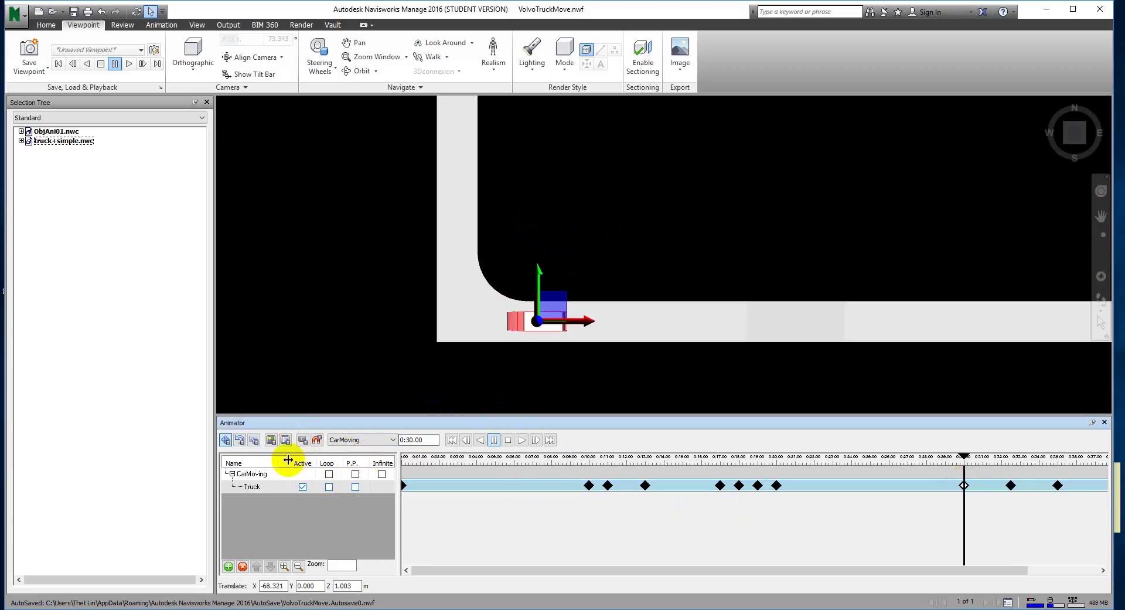
left_click(522, 439)
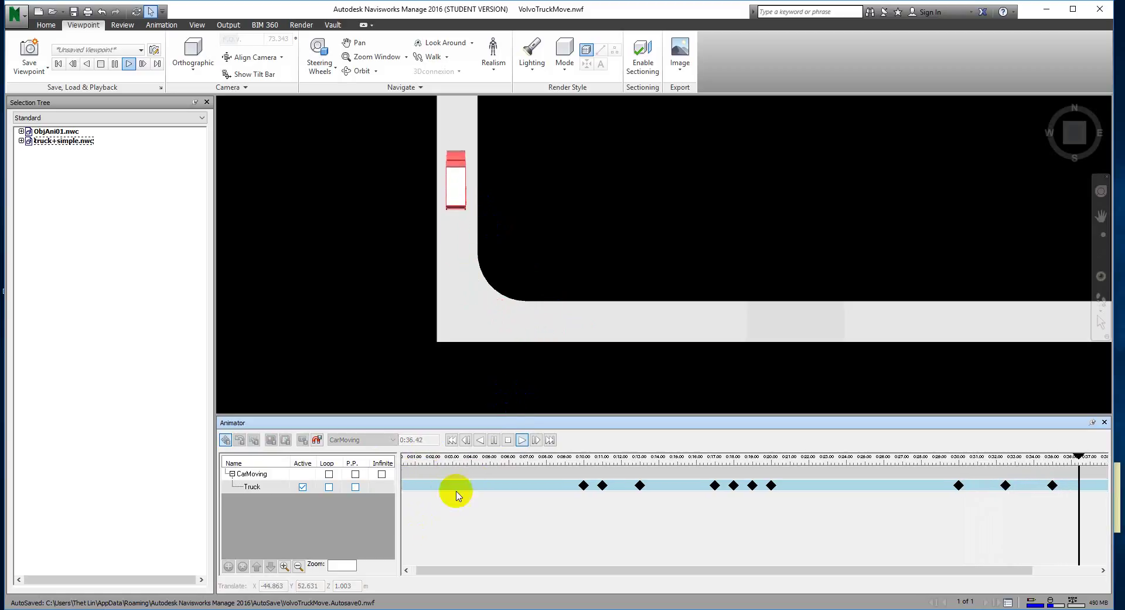
left_click(494, 441)
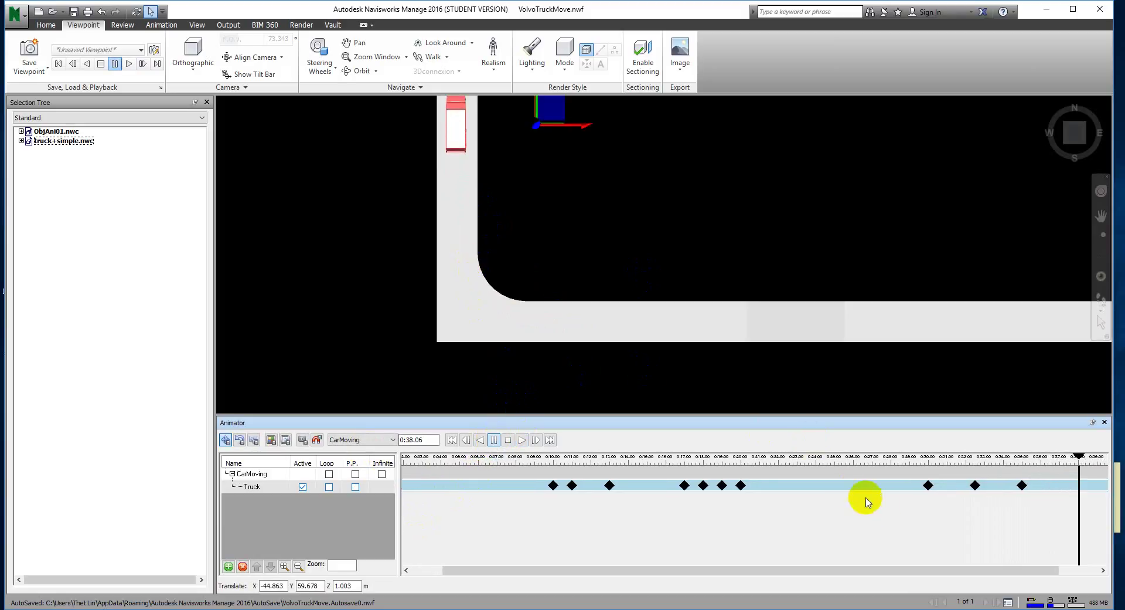
left_click(934, 486)
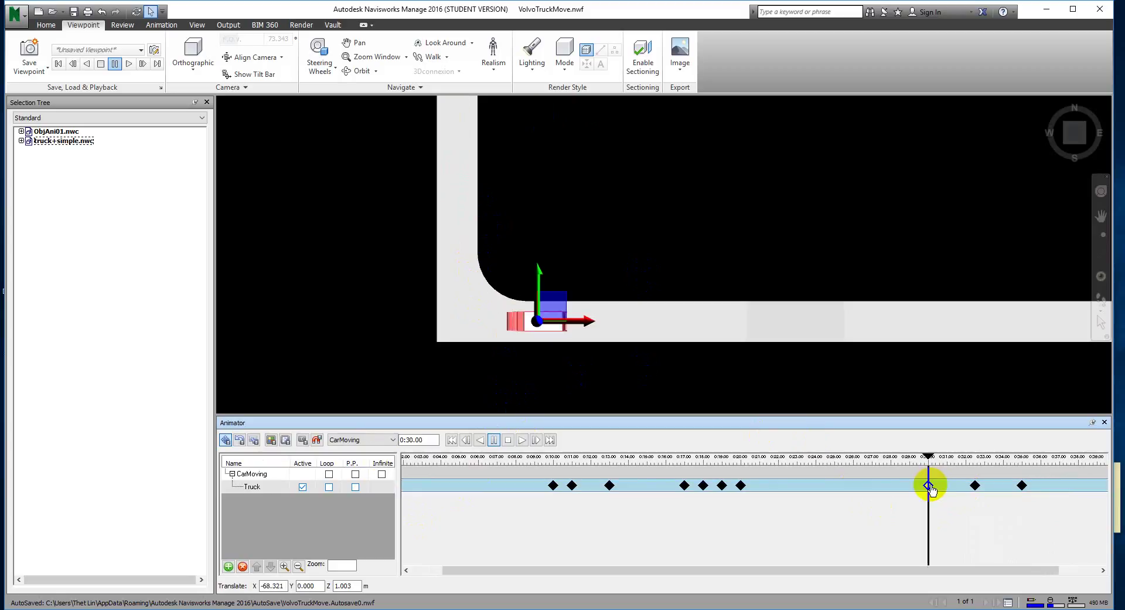
left_click(975, 486)
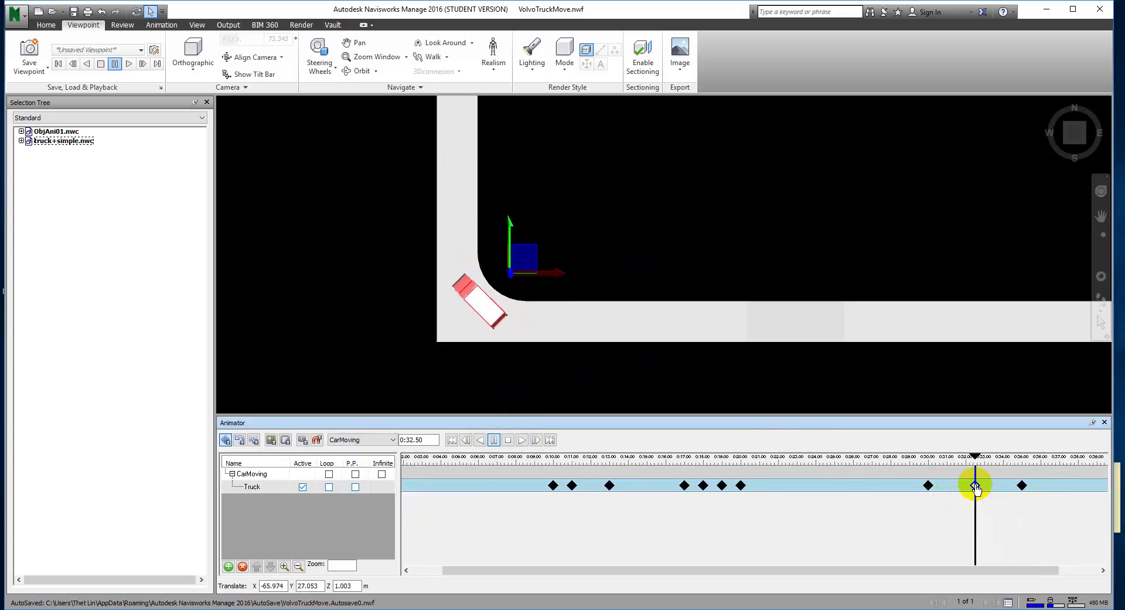
Set the time position to 0:31.25 and capture a keyframe for the truck entering the corner
left_click(427, 439)
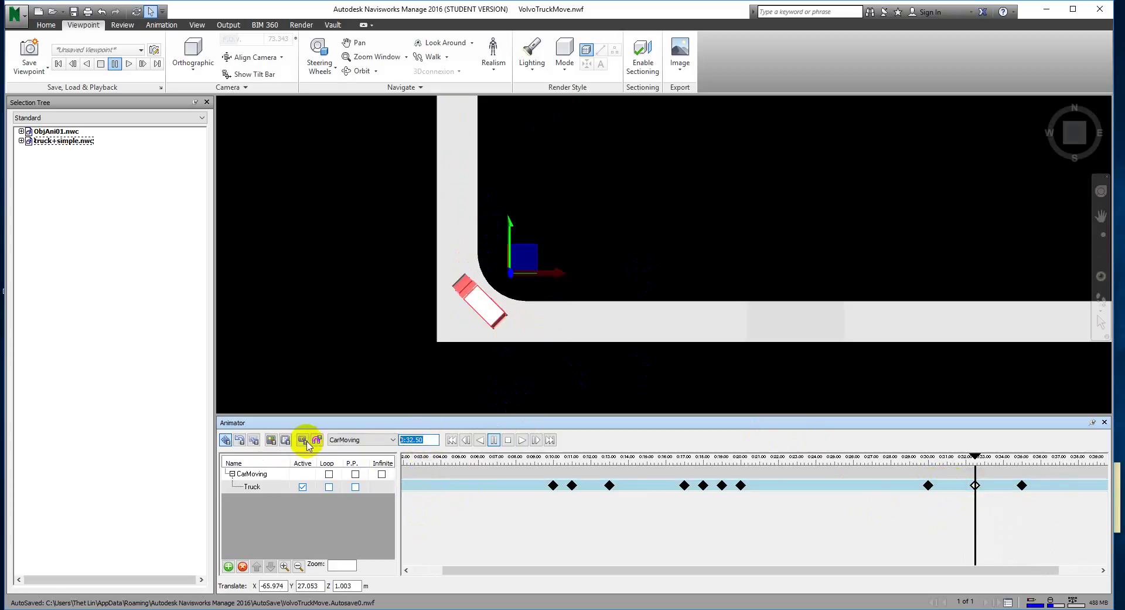
type("31.25")
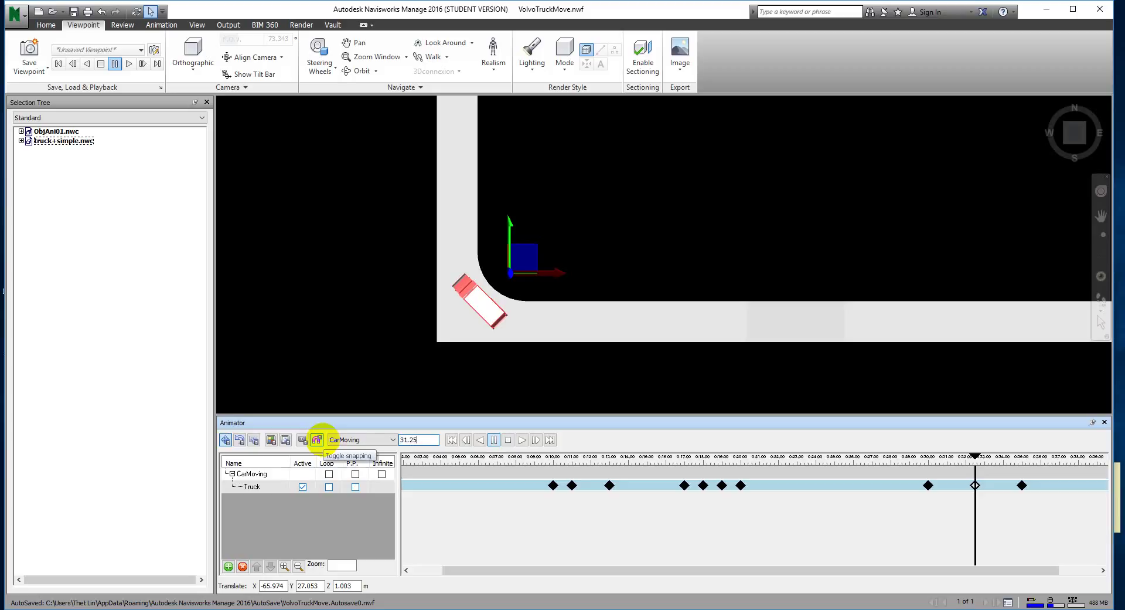
key("Return")
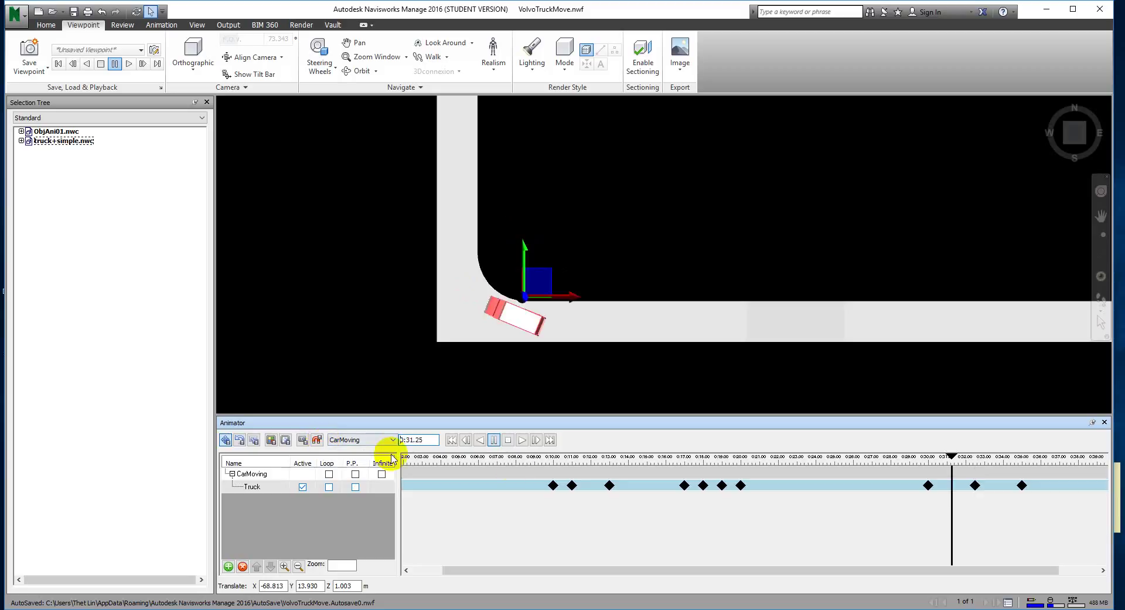
left_click(975, 485)
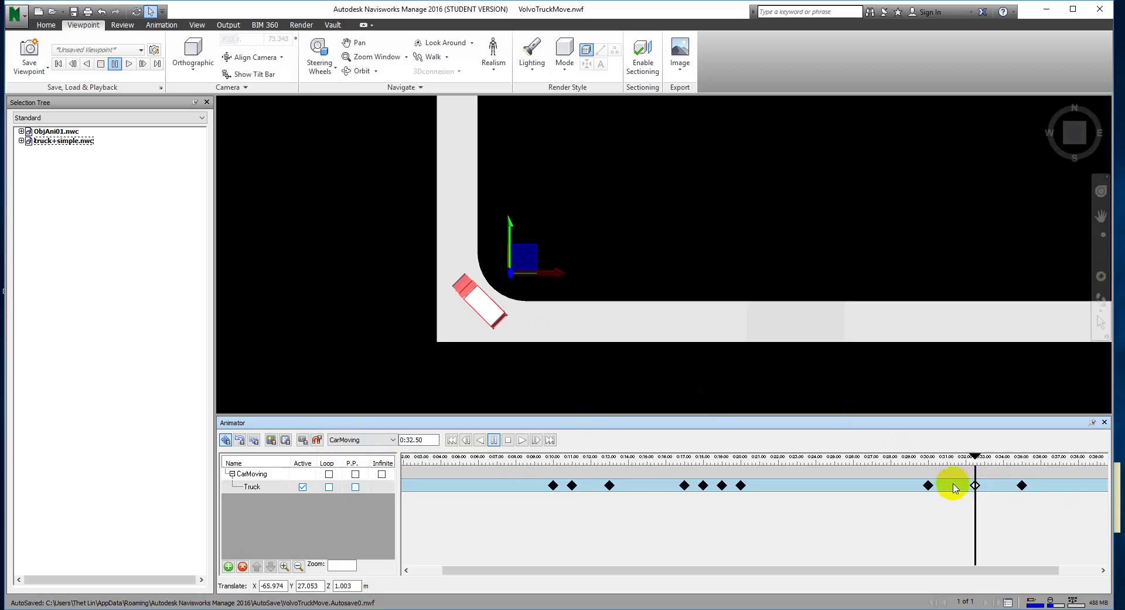
double_click(425, 440)
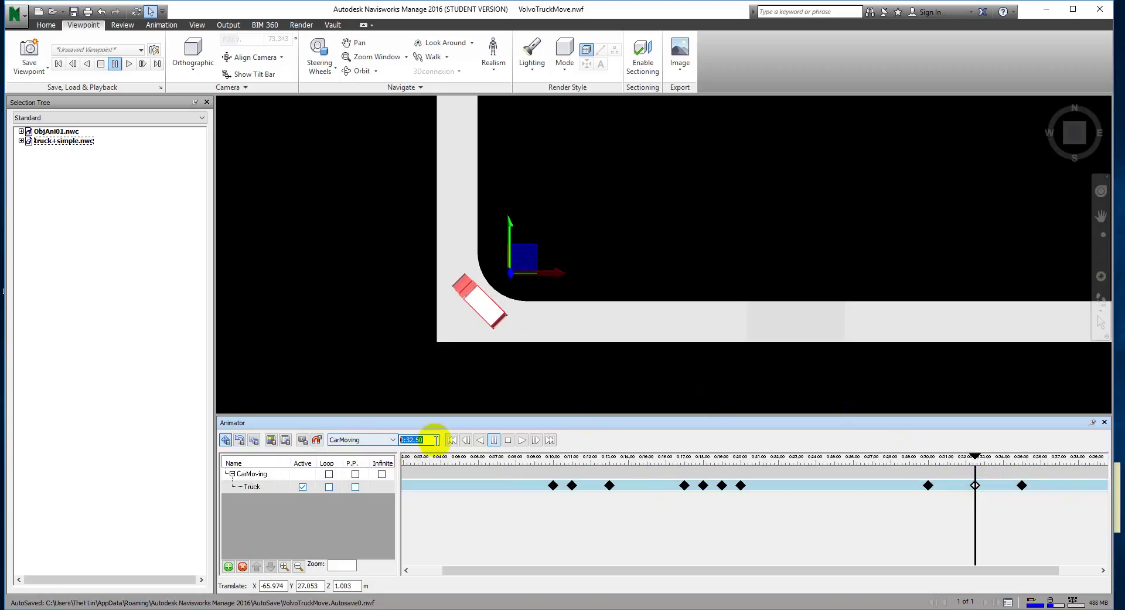
type("31.25")
key("Return")
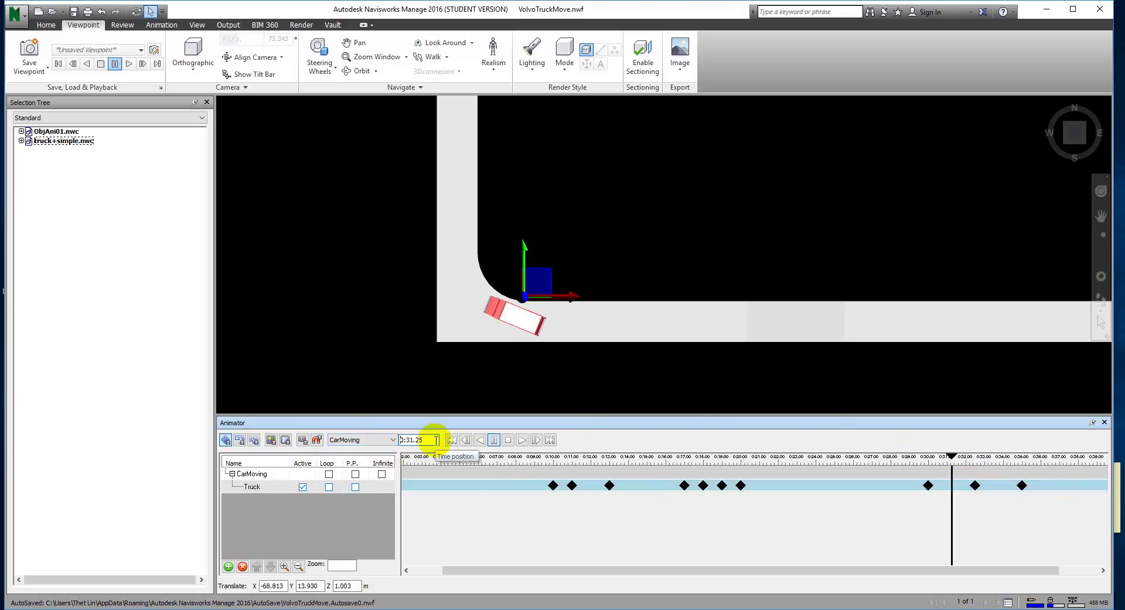
left_click(303, 440)
Set the time position to 0:33.72 and capture a keyframe for the truck leaving the corner
left_click(975, 485)
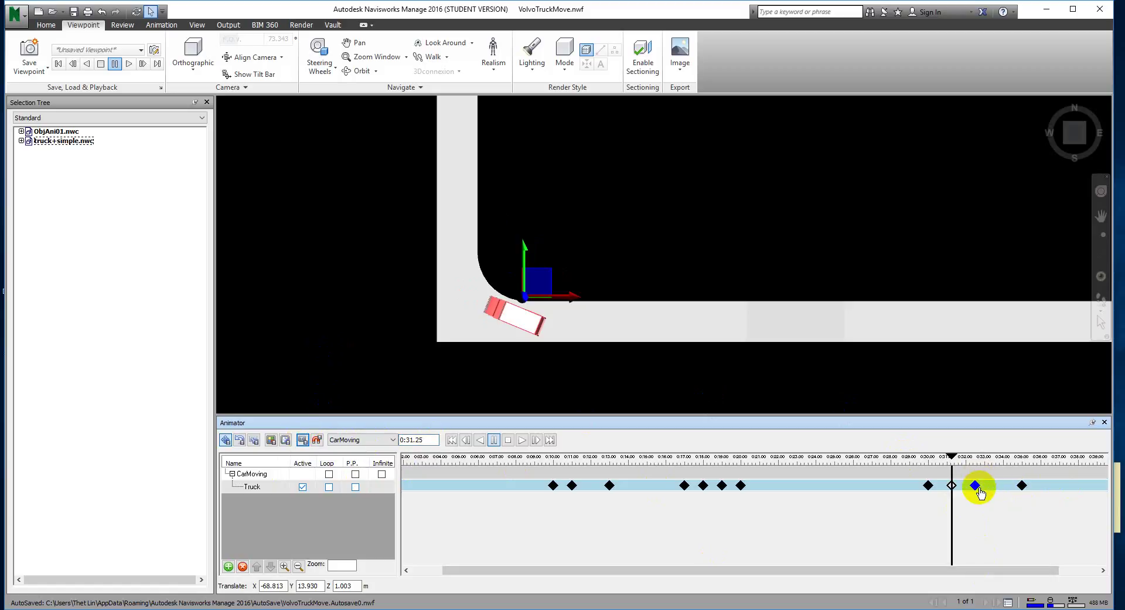
left_click(975, 485)
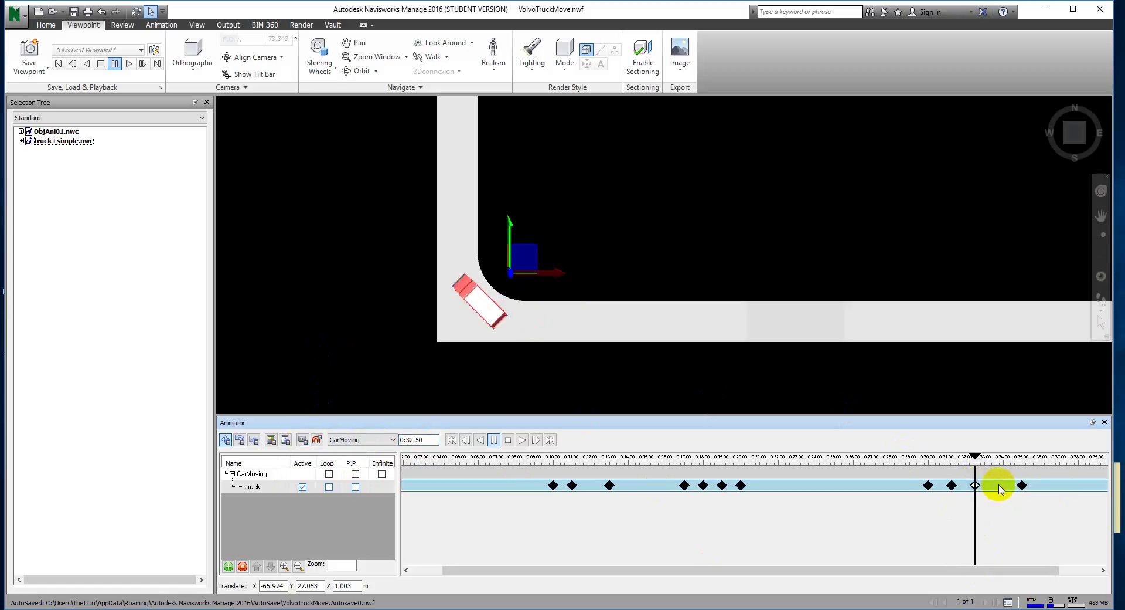
left_click(422, 440)
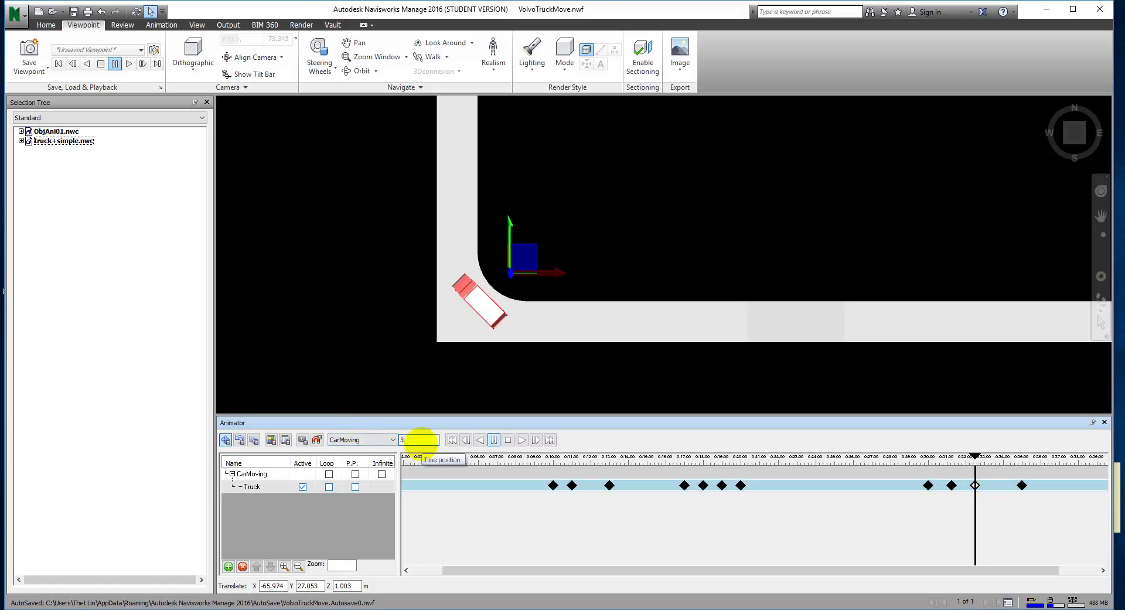
key("Return")
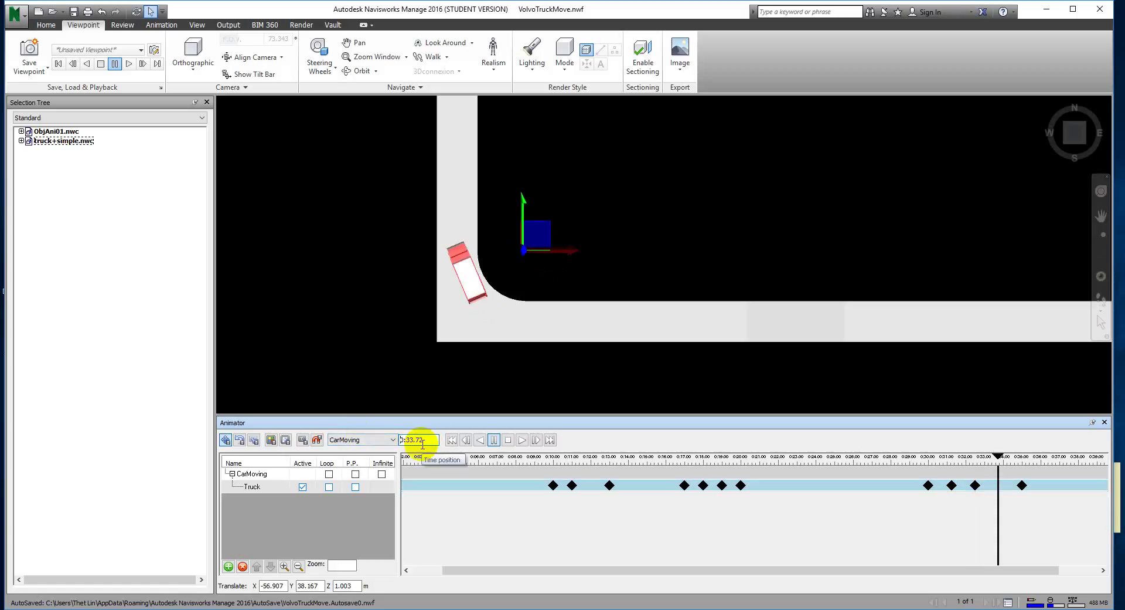
left_click(302, 440)
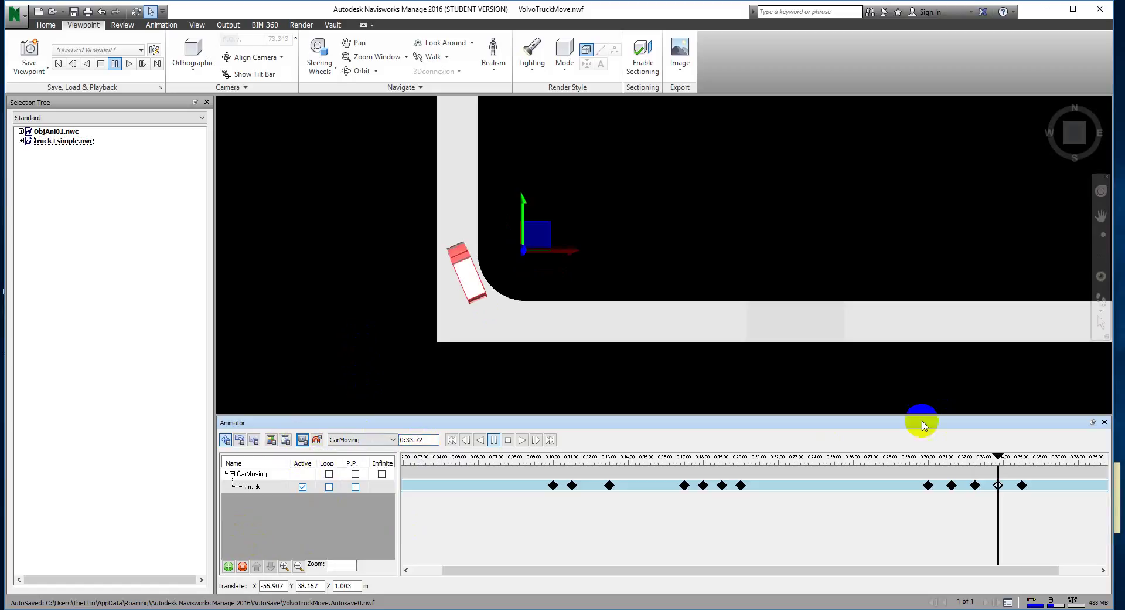
Compare the truck's position on the road at the 0:30.00, 0:31.25 and 0:32.50 keyframes
left_click(952, 485)
left_click(952, 486)
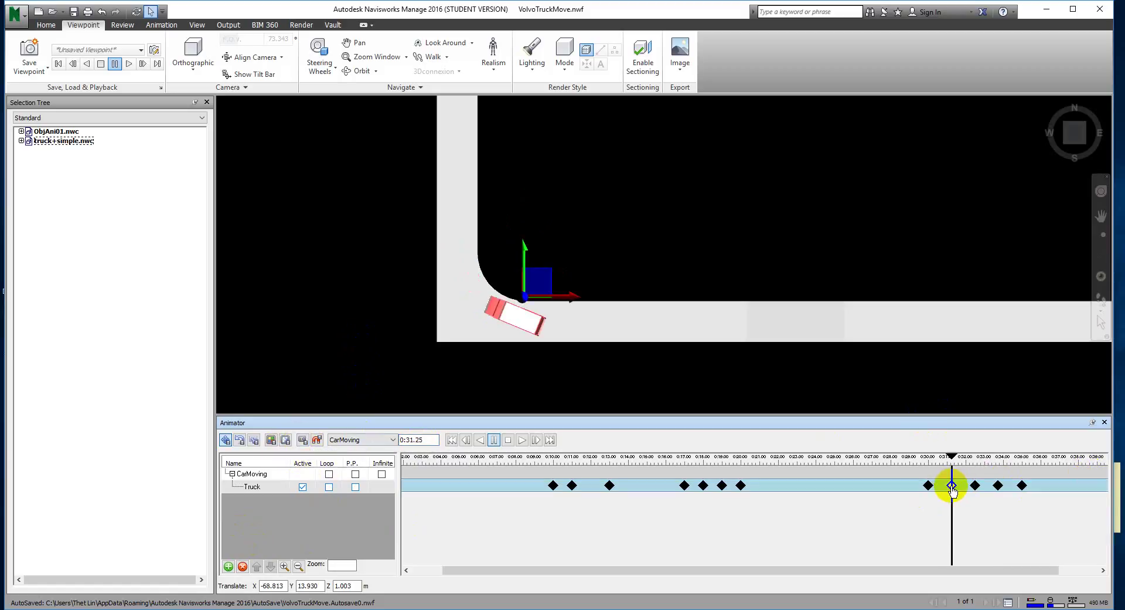
left_click(928, 485)
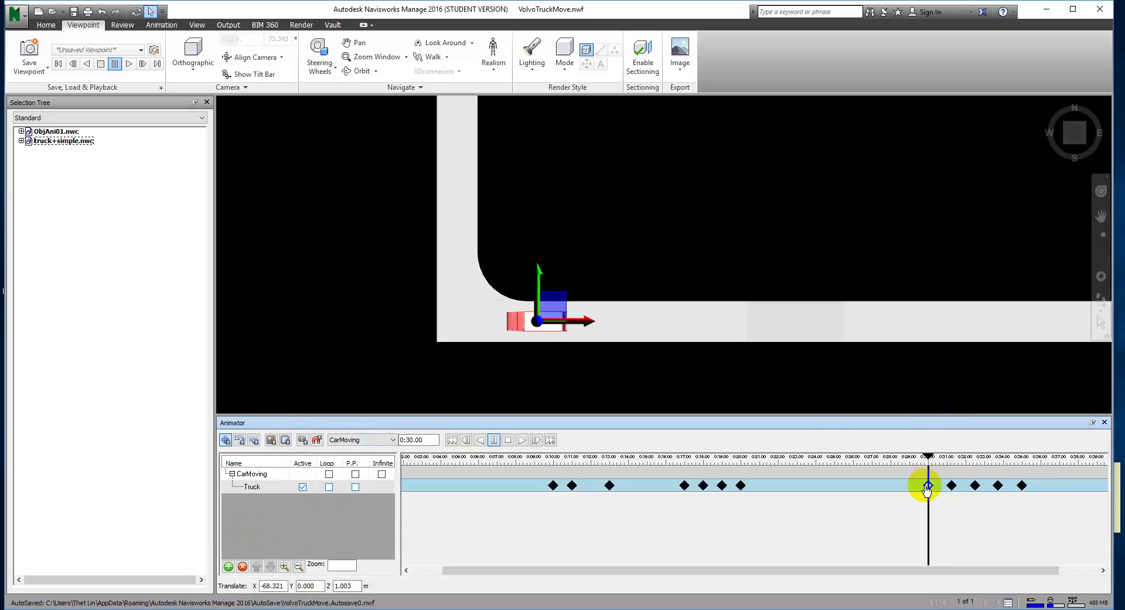
left_click(952, 485)
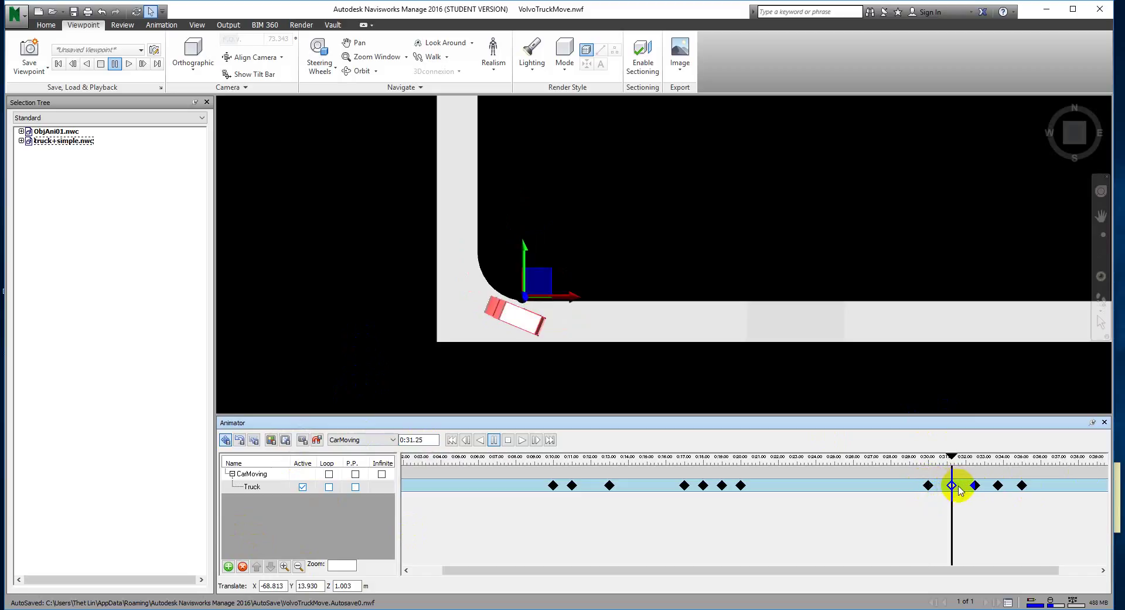
left_click(976, 486)
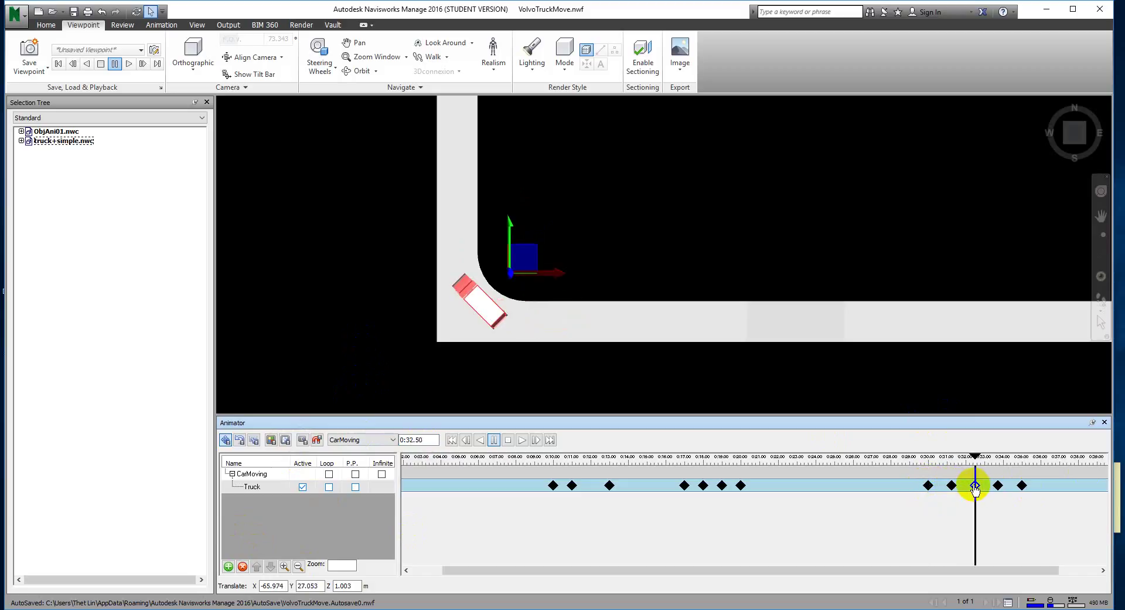
left_click(952, 486)
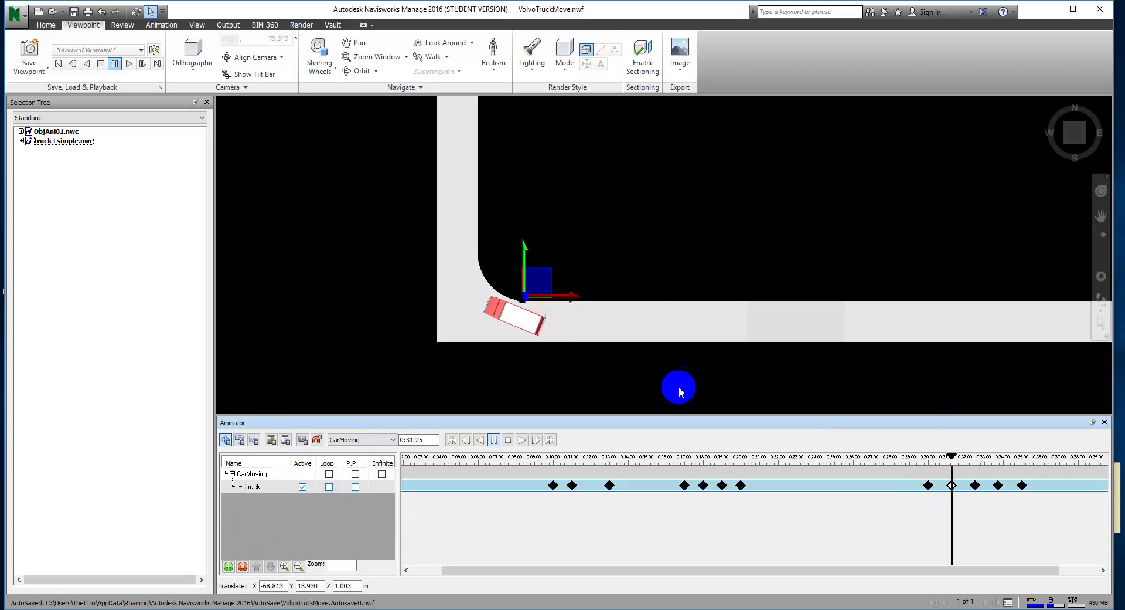
Try to nudge the truck to an X translation of about -69.533 m at 0:31.25 and about -57.482 m at 0:33.72
left_click(524, 299)
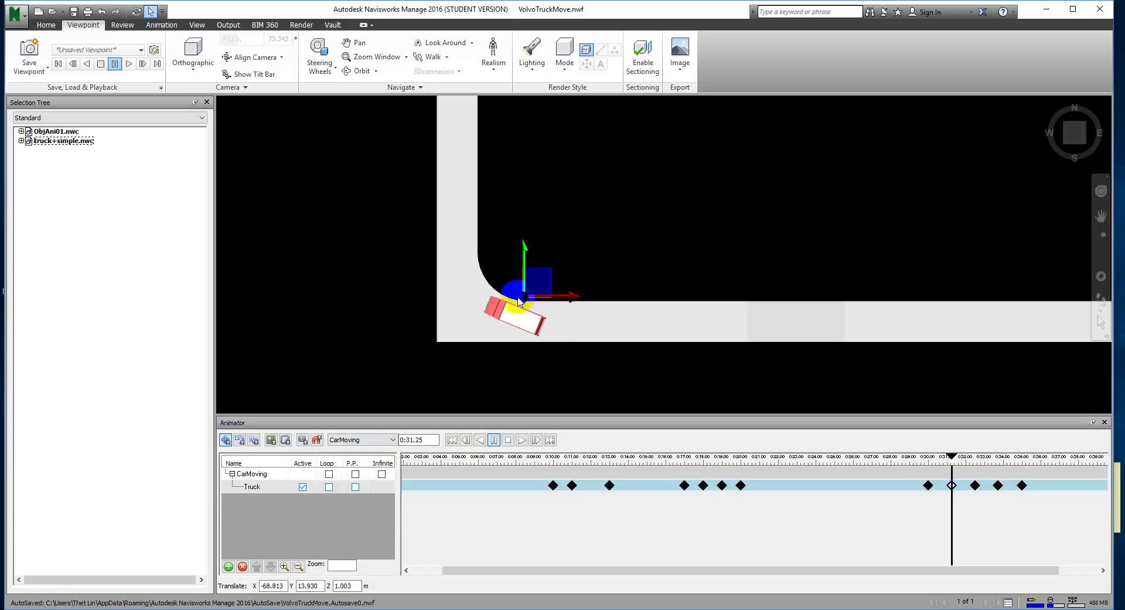
left_click_drag(524, 296, 530, 287)
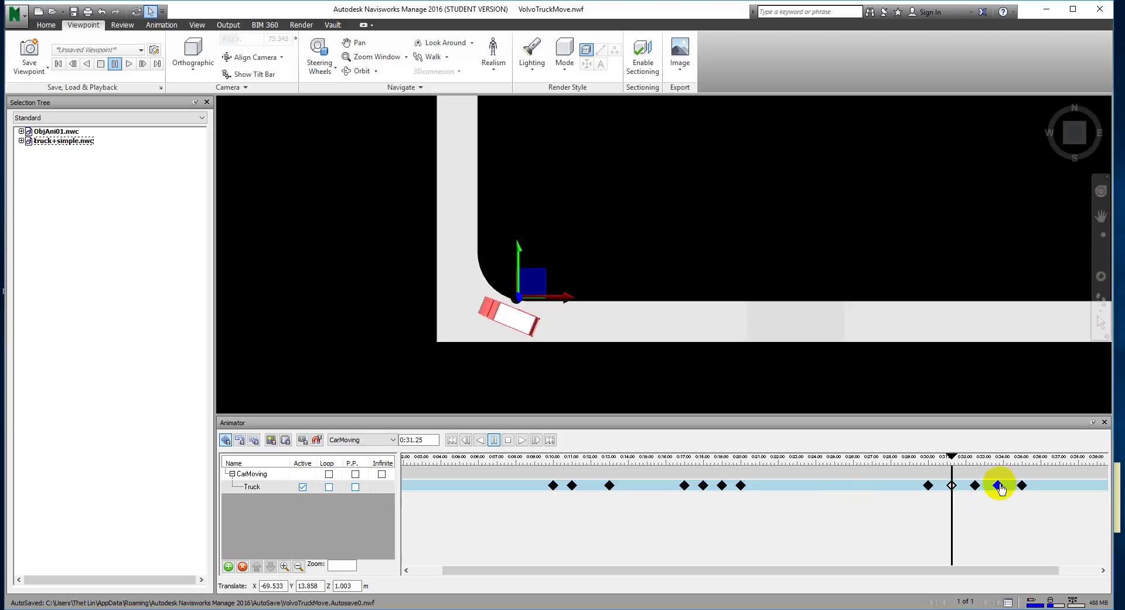
left_click(998, 486)
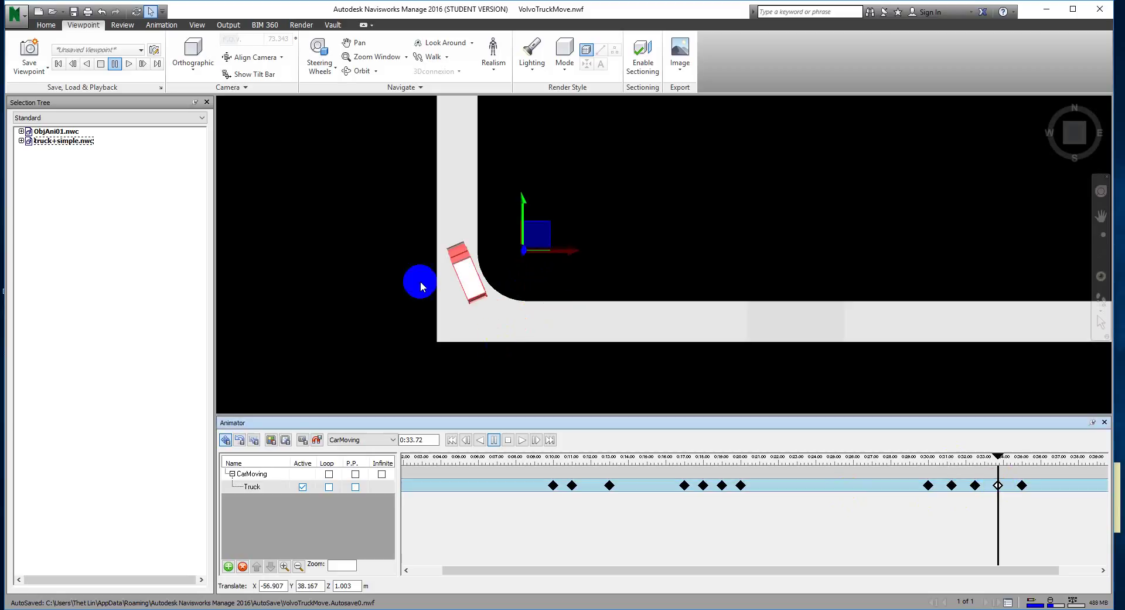
left_click_drag(542, 238, 538, 246)
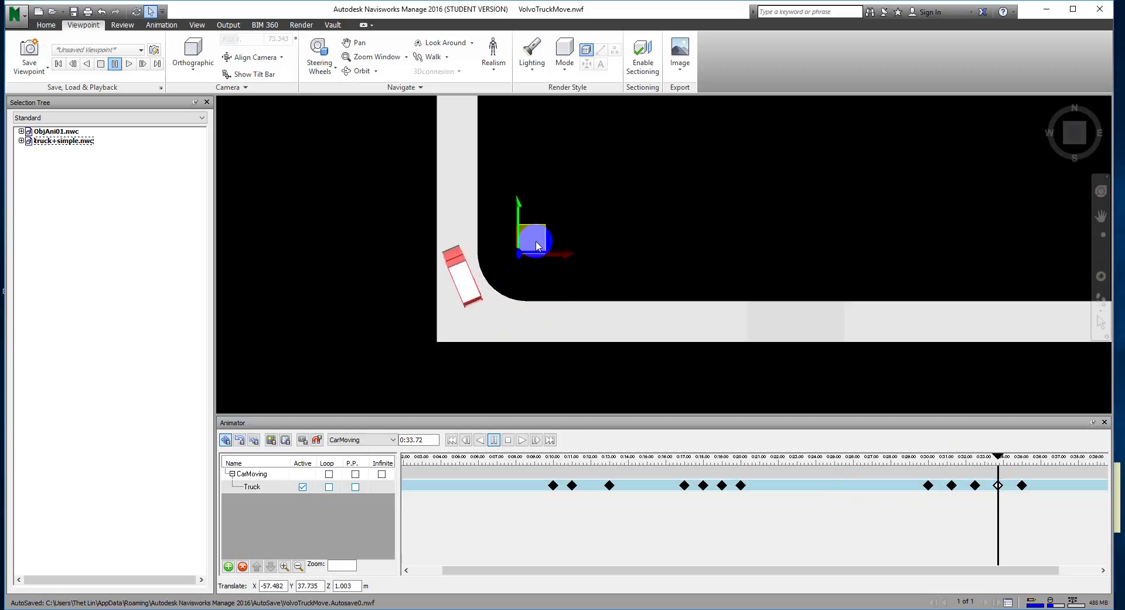
Play the truck's turn from the 0:30.00 keyframe around the corner to the end of the road
left_click(929, 486)
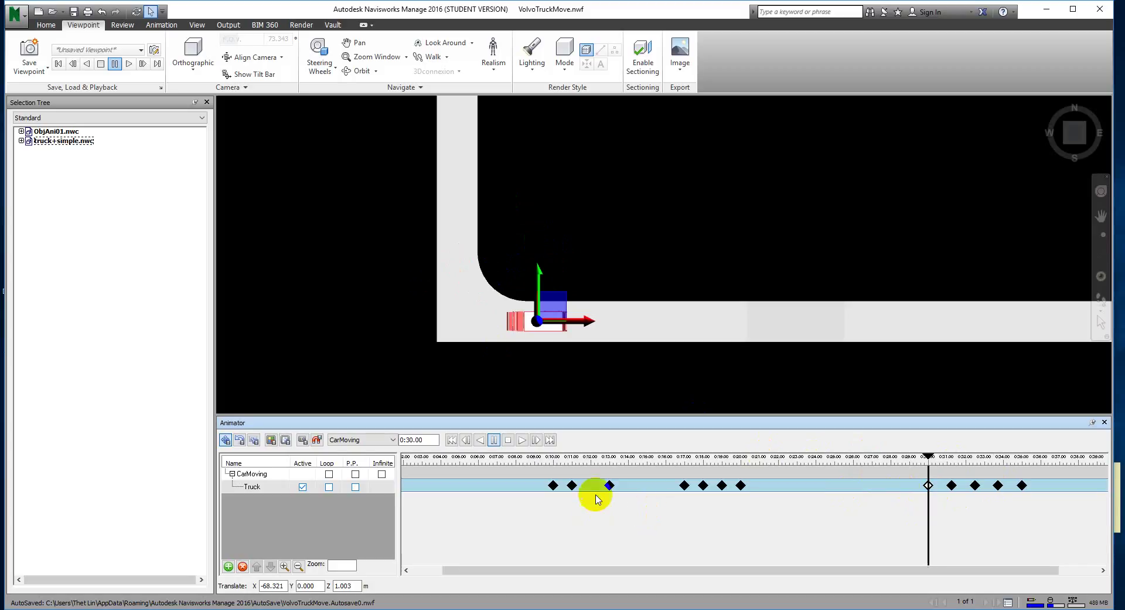
left_click(523, 441)
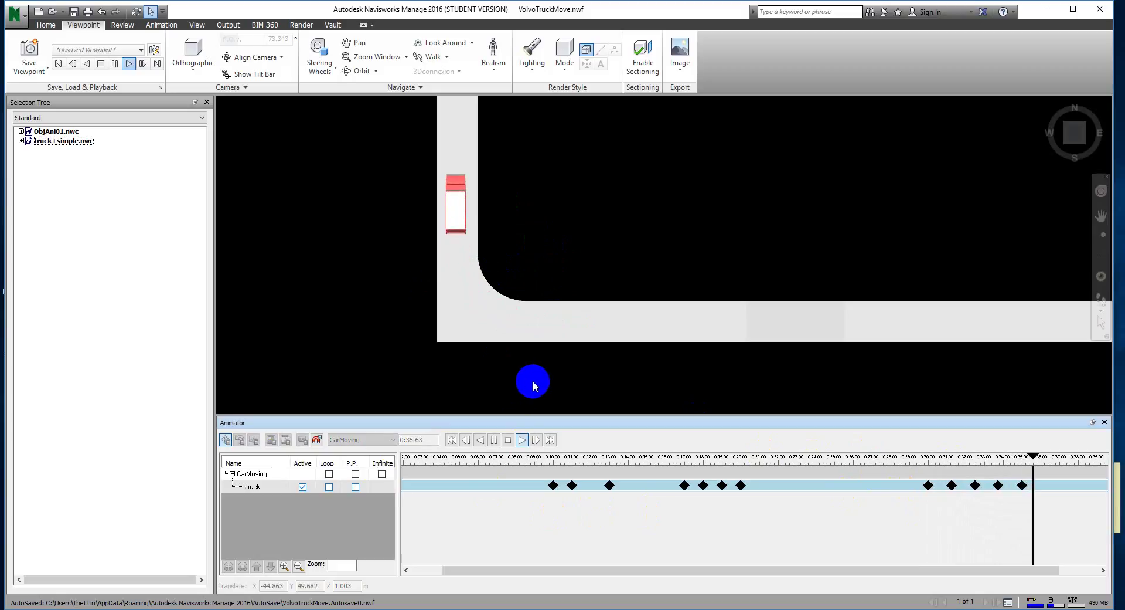
left_click(496, 438)
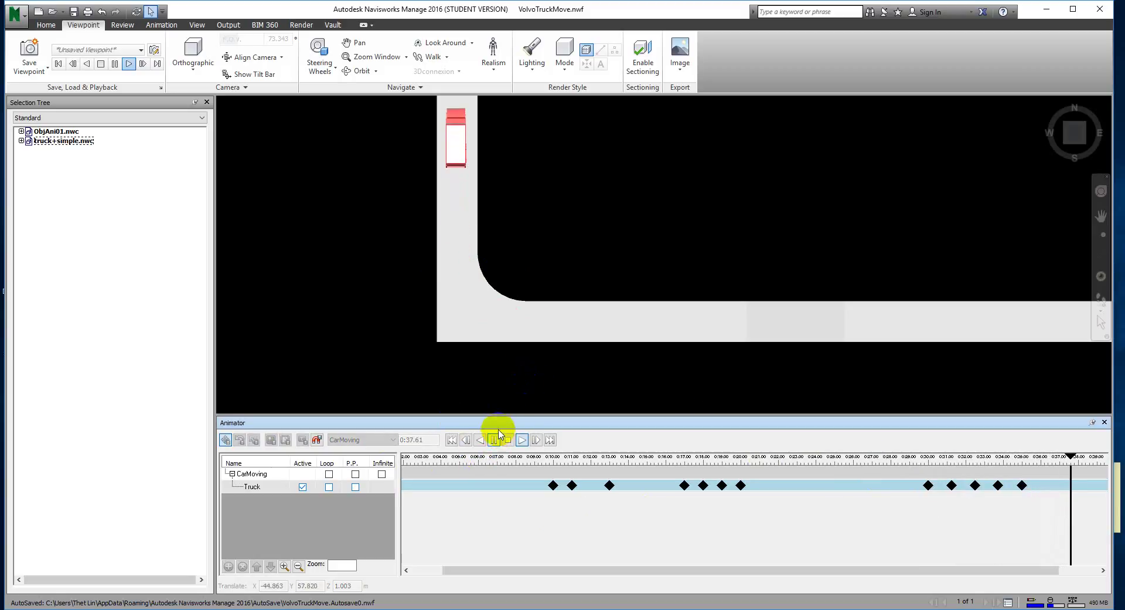
Switch the camera to perspective and view the road from a raised corner behind the truck's end position
middle_click_drag(549, 191, 545, 314)
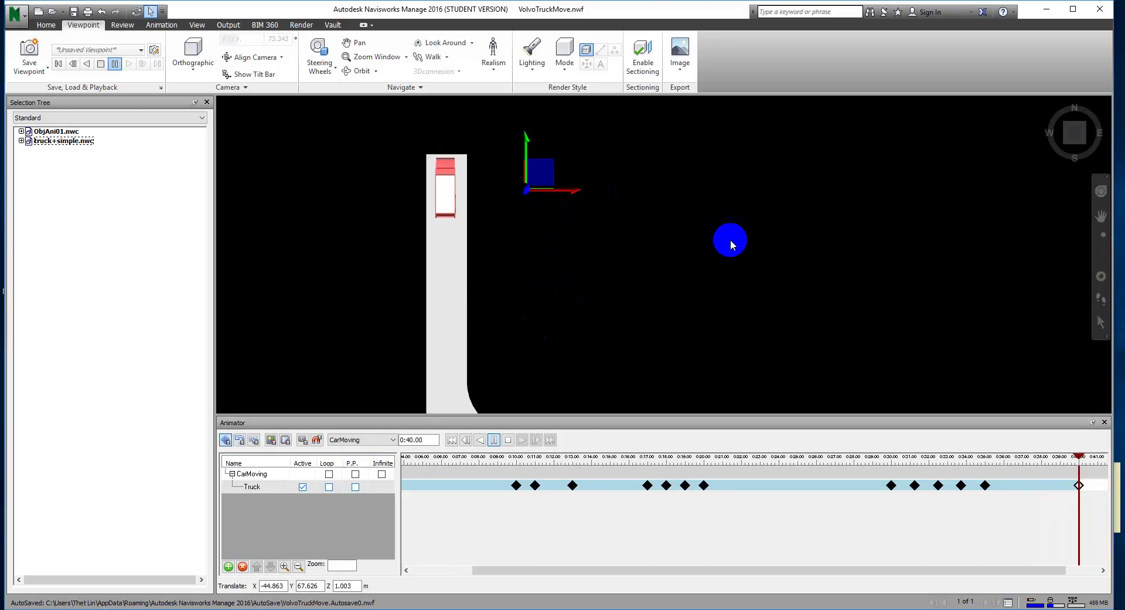
left_click(1084, 123)
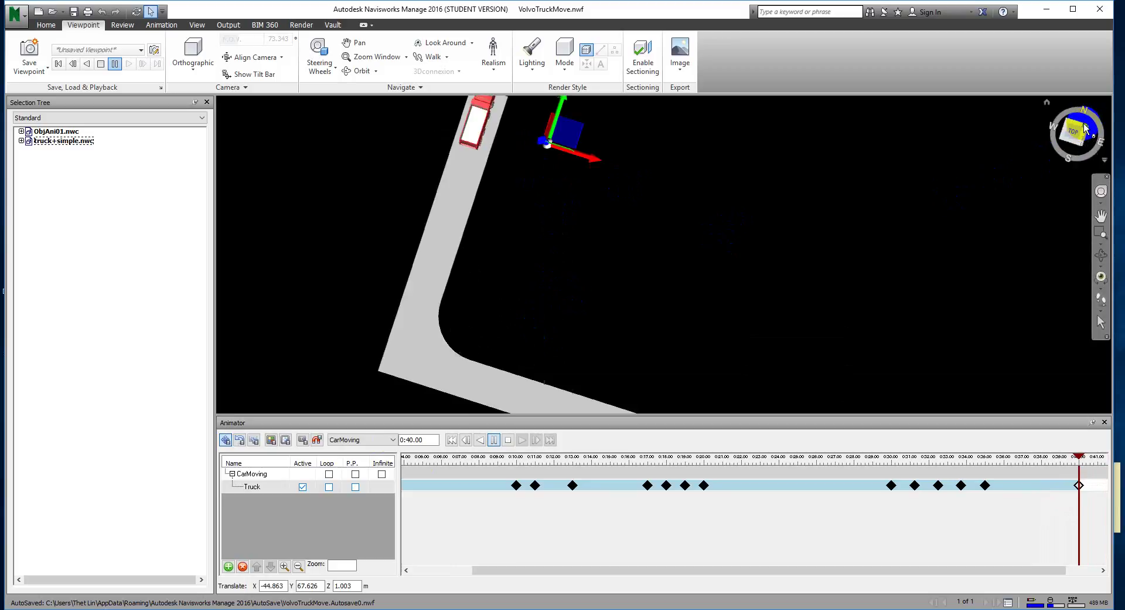
left_click(193, 56)
left_click(205, 100)
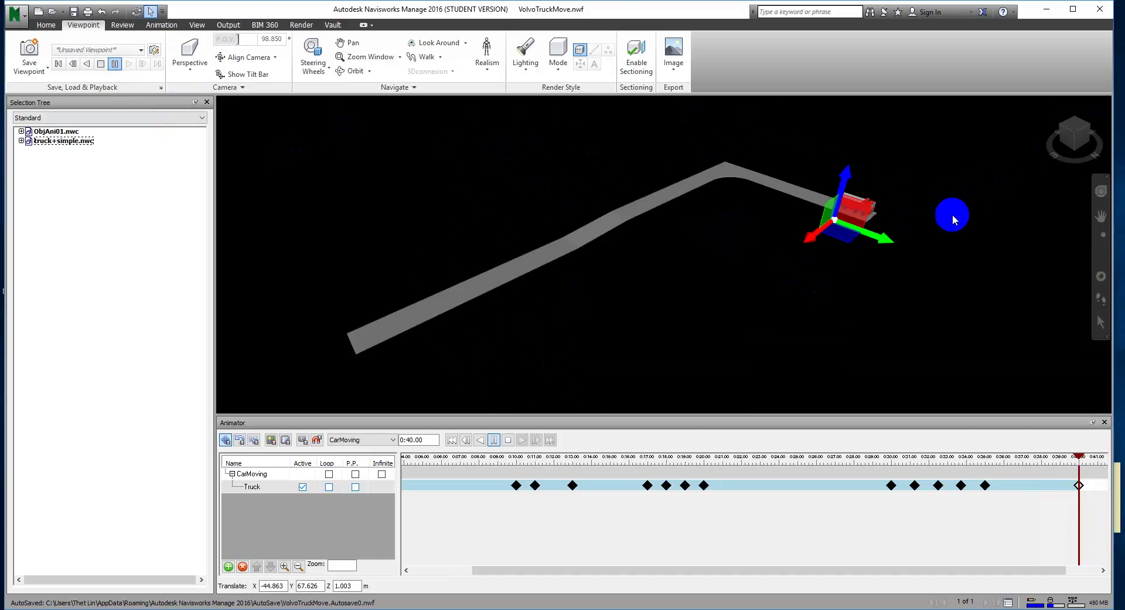
left_click(1092, 129)
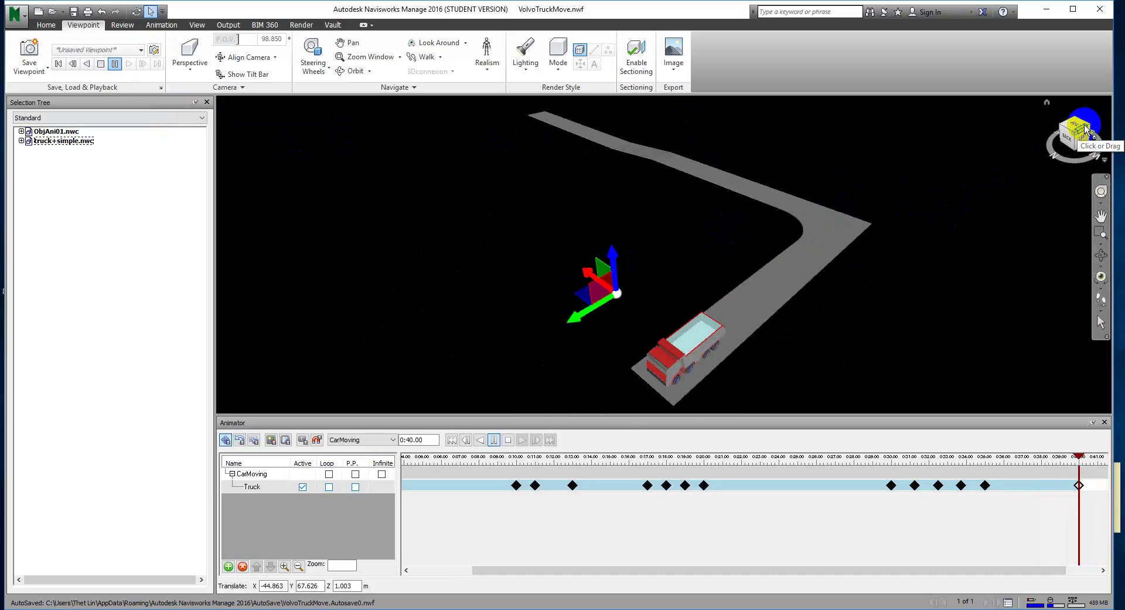
left_click(575, 476)
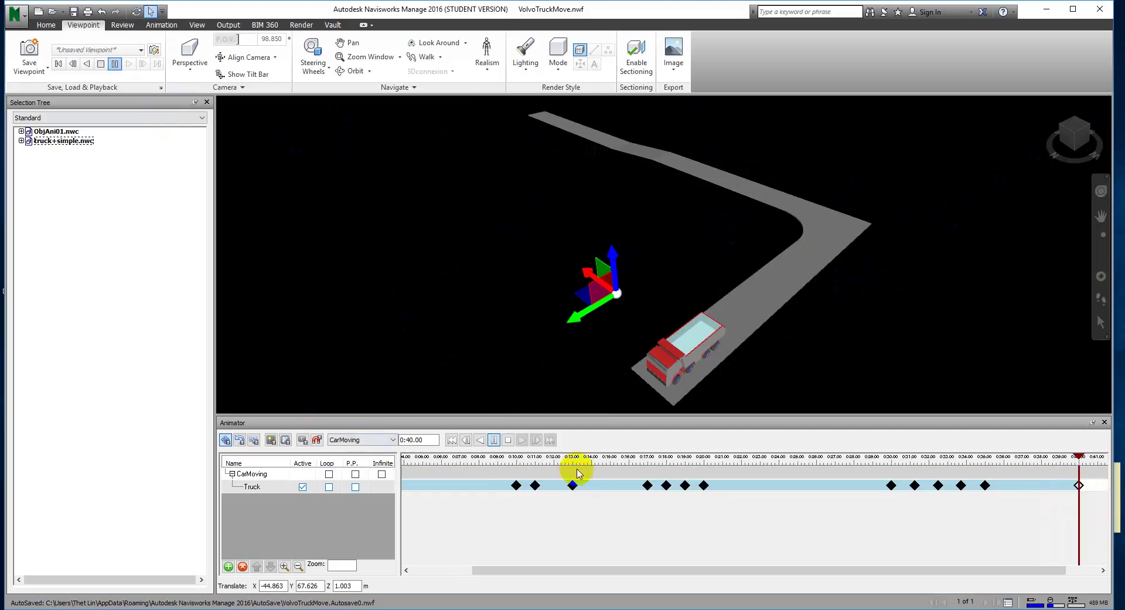
Rewind to 0:00.00, turn off the translation manipulator and play the whole CarMoving animation with the full road in view
left_click(452, 440)
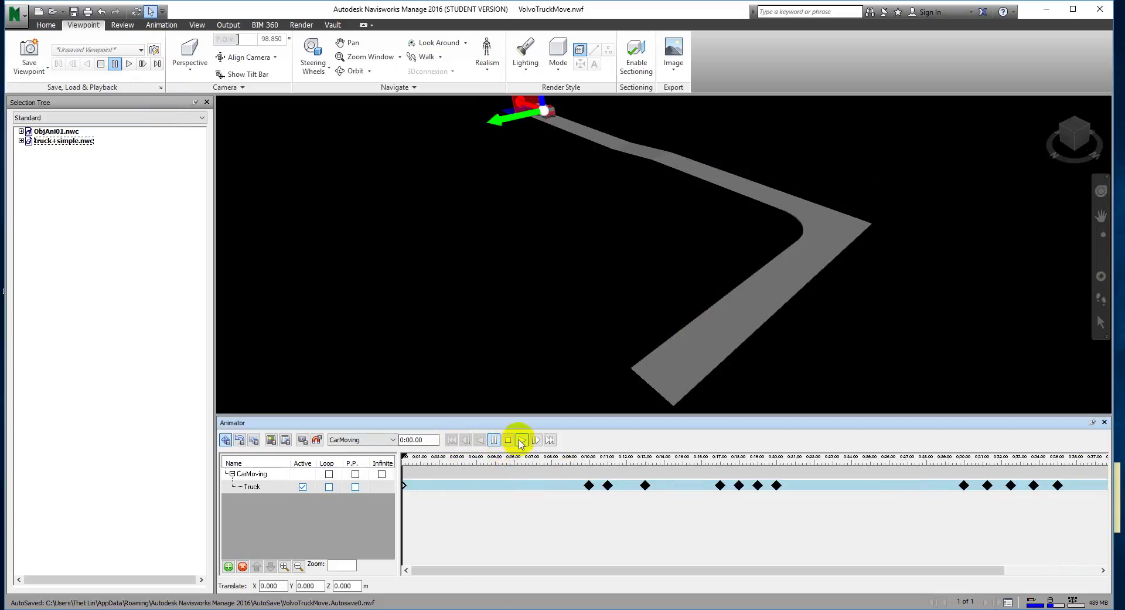
middle_click_drag(517, 196, 540, 186)
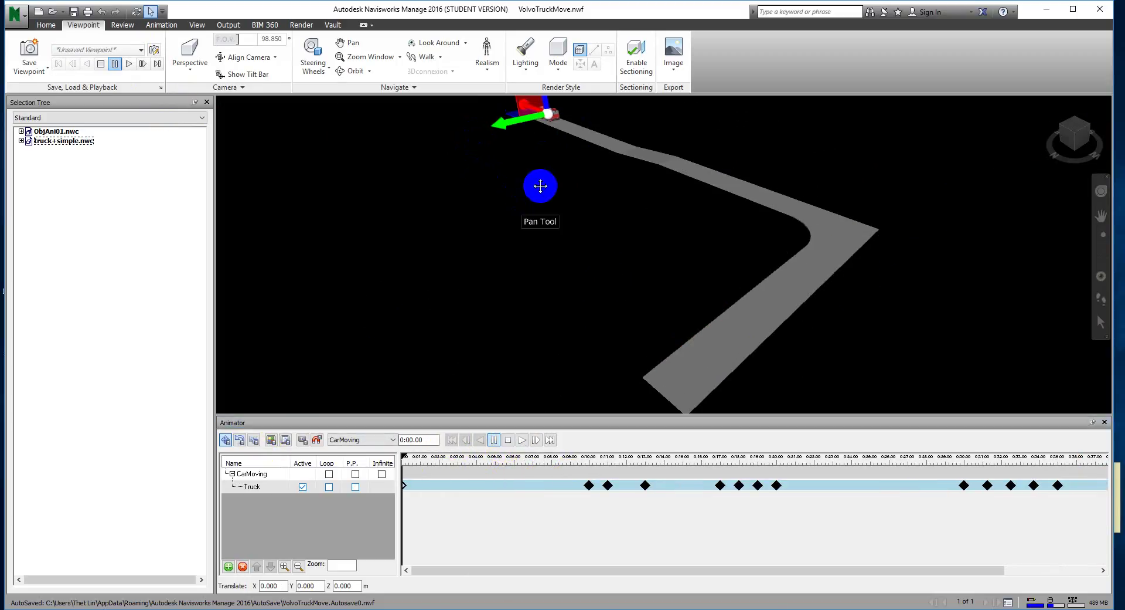
scroll(540, 186, "down", 5)
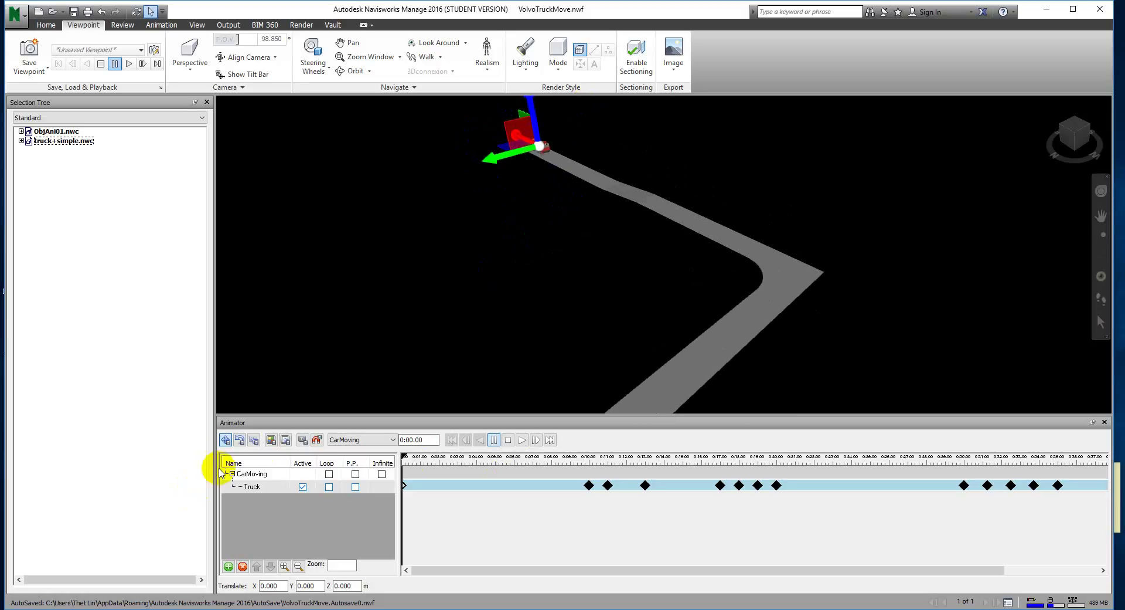
left_click(225, 440)
middle_click_drag(397, 329, 482, 278)
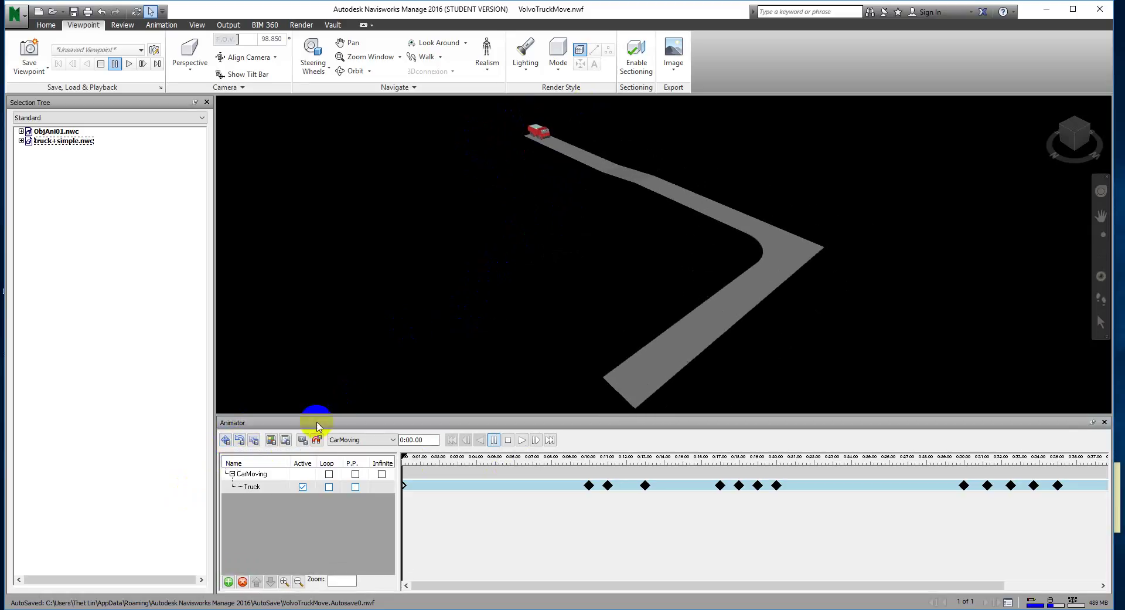
left_click(521, 440)
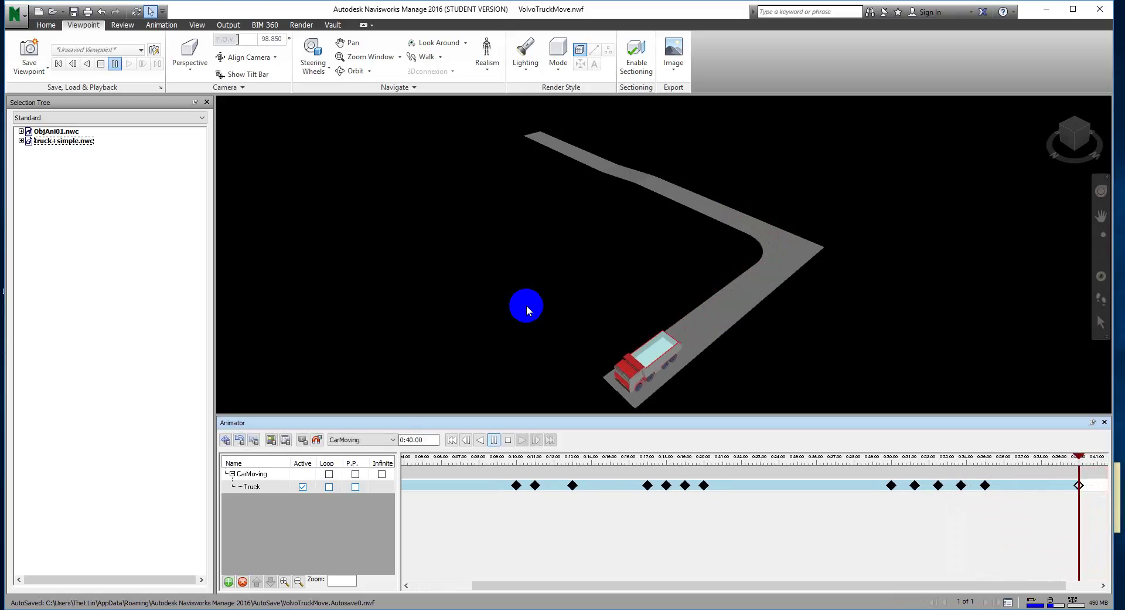
Switch the camera to orthographic and show the whole road from the top with north up
left_click(190, 66)
left_click(202, 115)
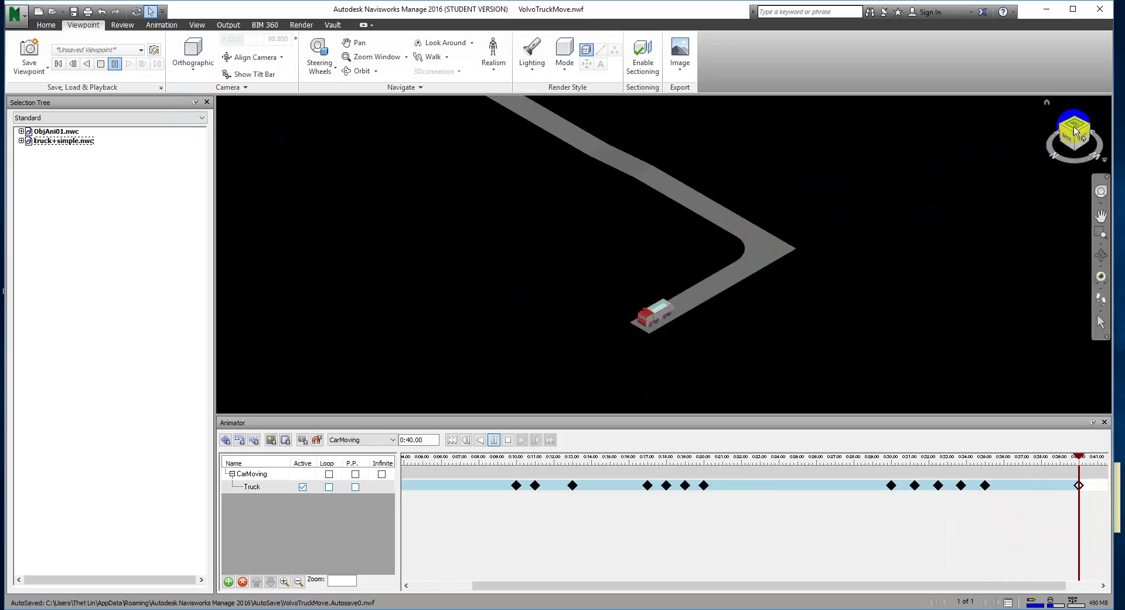
left_click(1075, 129)
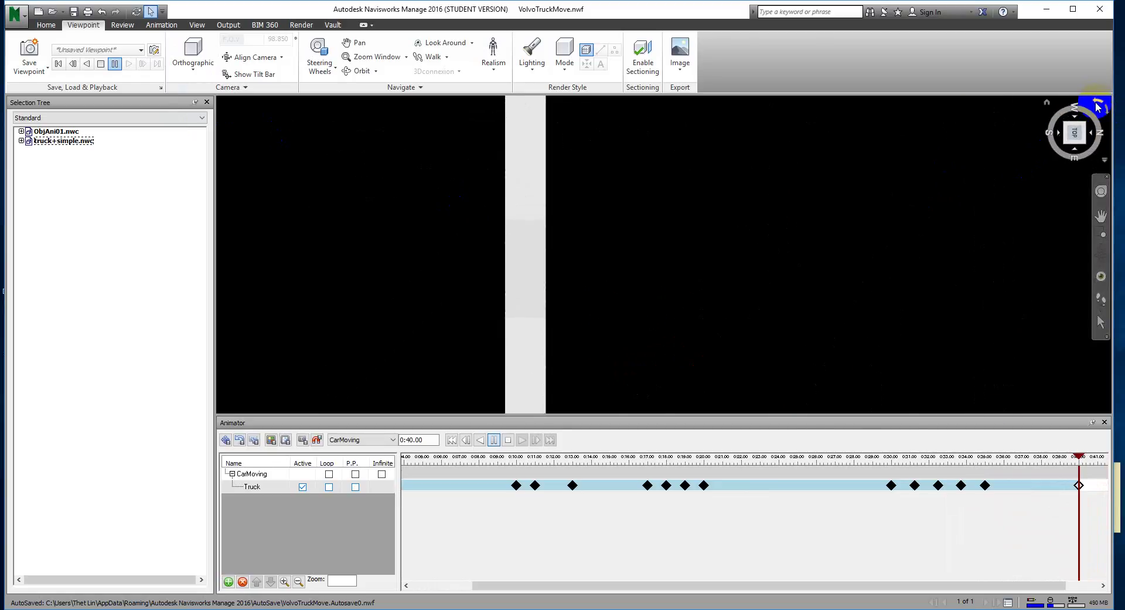
left_click(1098, 106)
Recheck the truck from above at the 0:31.25, 0:30.00 and 0:32.50 keyframes
left_click(915, 485)
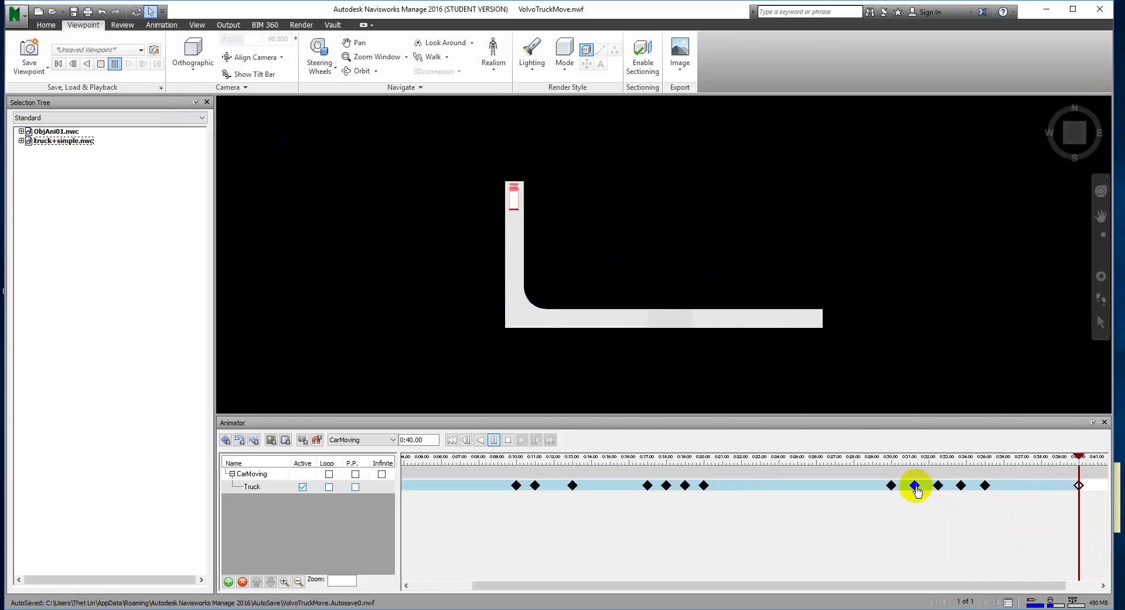
left_click(891, 486)
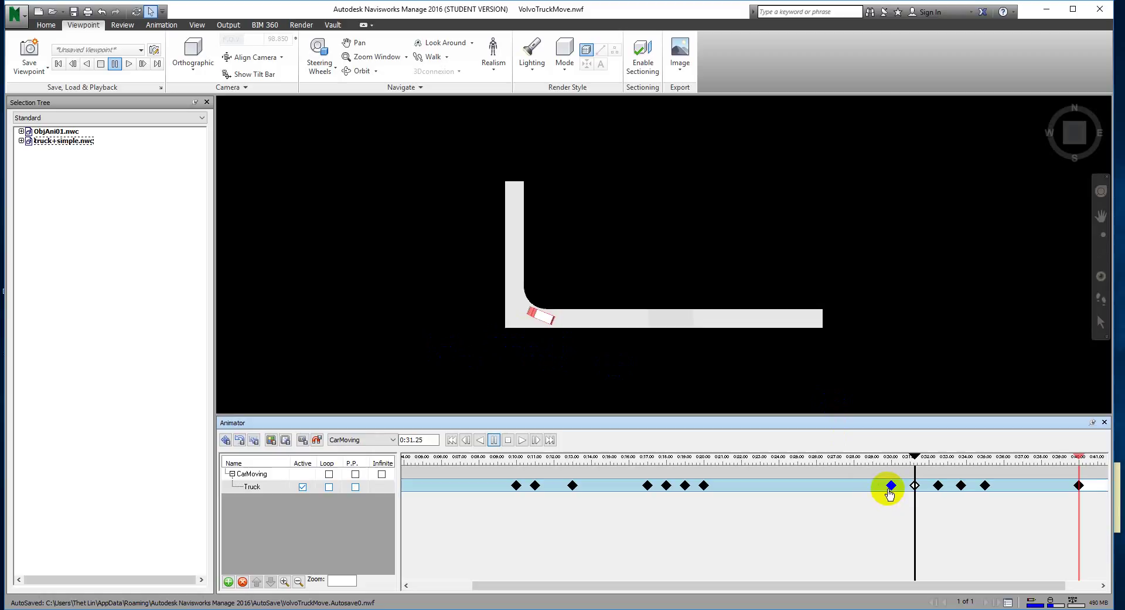
left_click(915, 486)
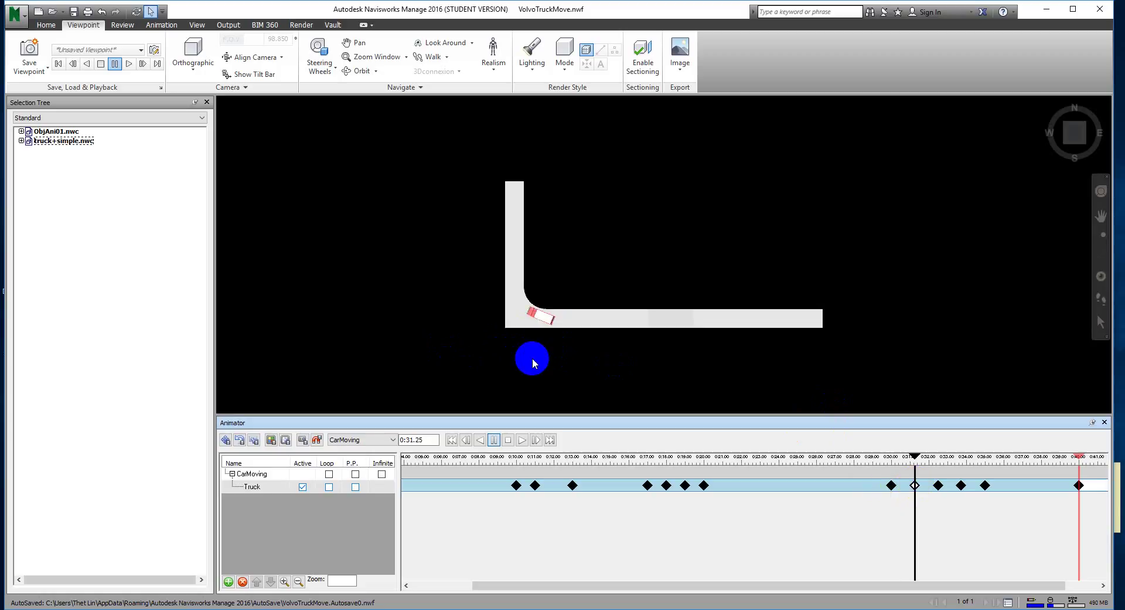
left_click(939, 485)
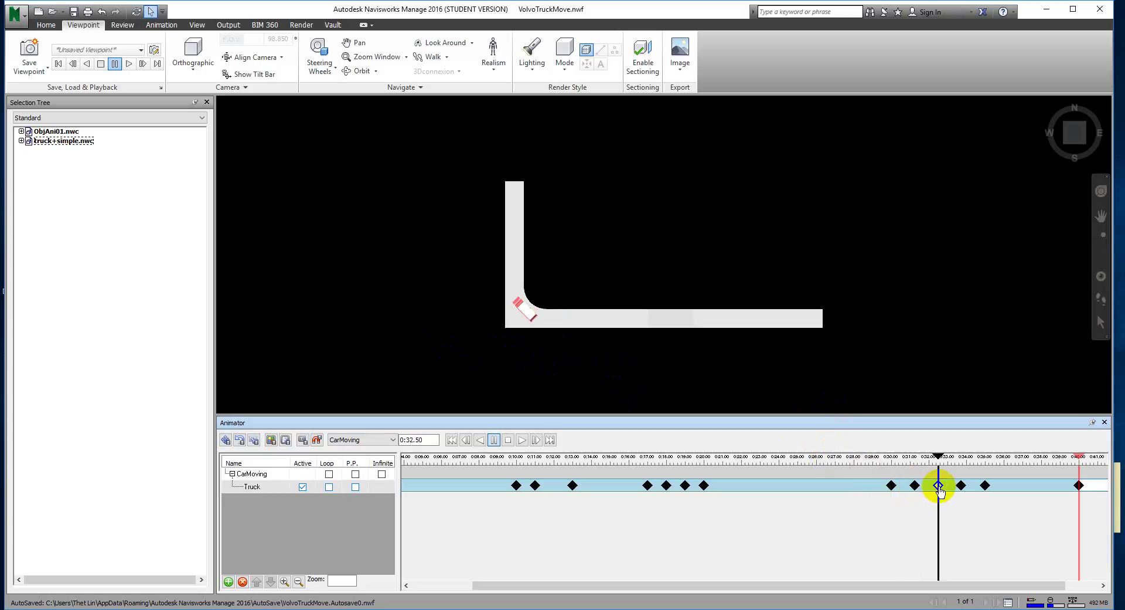
left_click(915, 485)
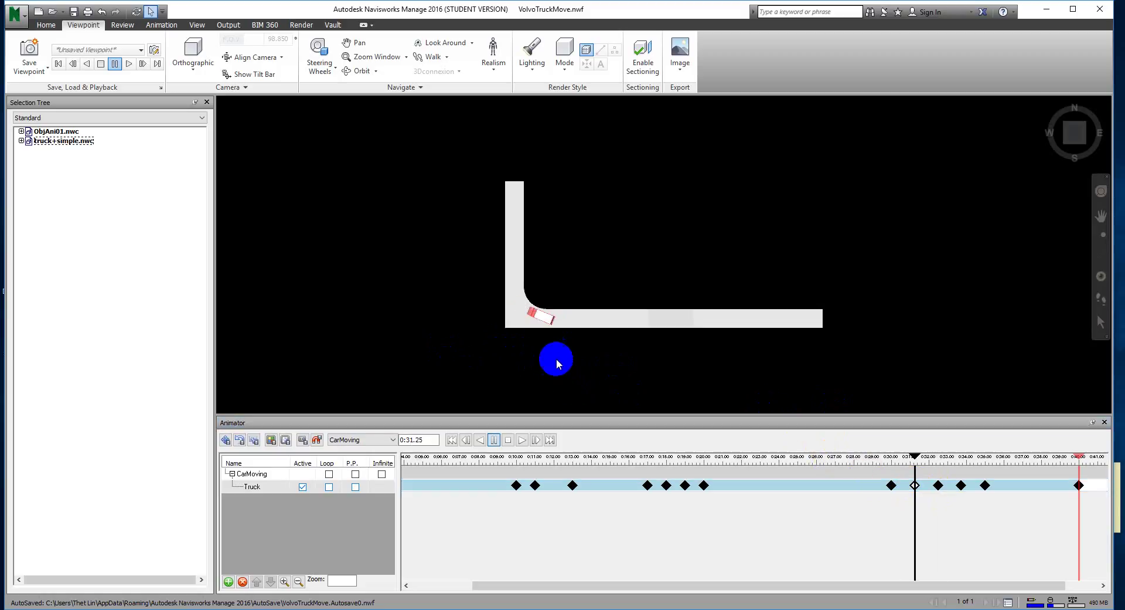
Select the Truck animation set and translate the truck at 0:31.25 to about X -69.425 m, Y 13.493 m
scroll(536, 350, "up", 3)
scroll(535, 349, "up", 1)
left_click(250, 486)
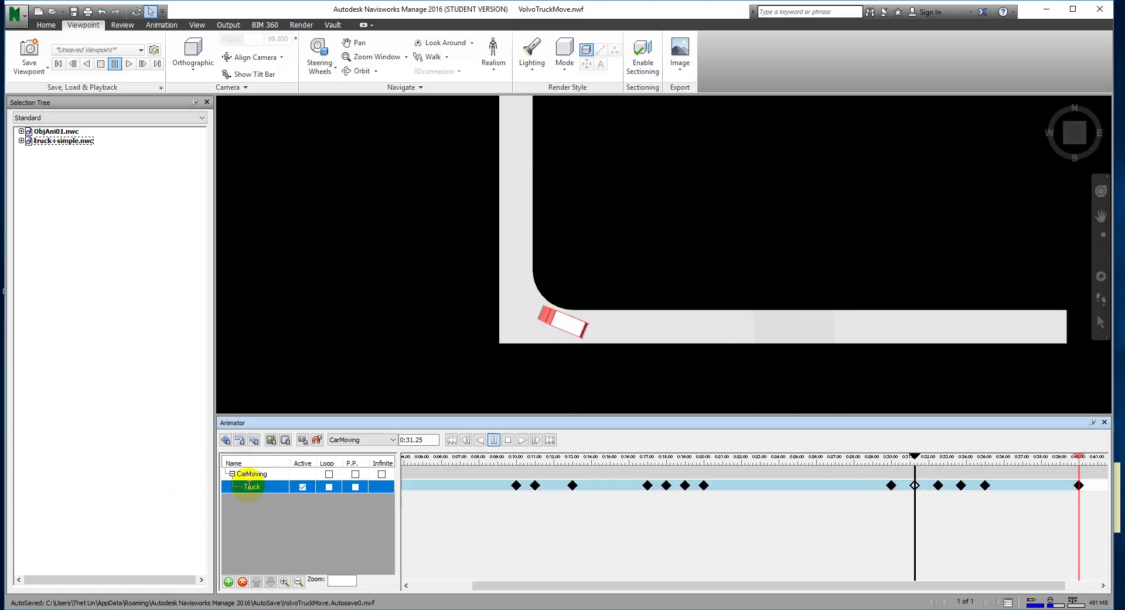
left_click(226, 439)
left_click_drag(582, 289, 578, 294)
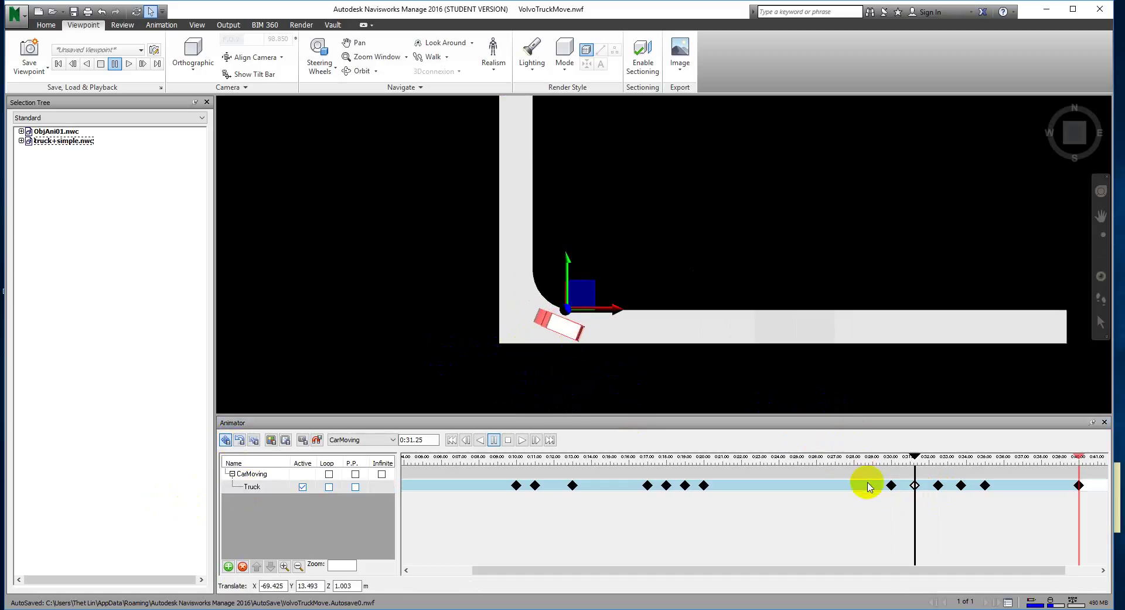
Play the turn from the 0:30.00 keyframe and pause once the truck is past the corner
left_click(892, 486)
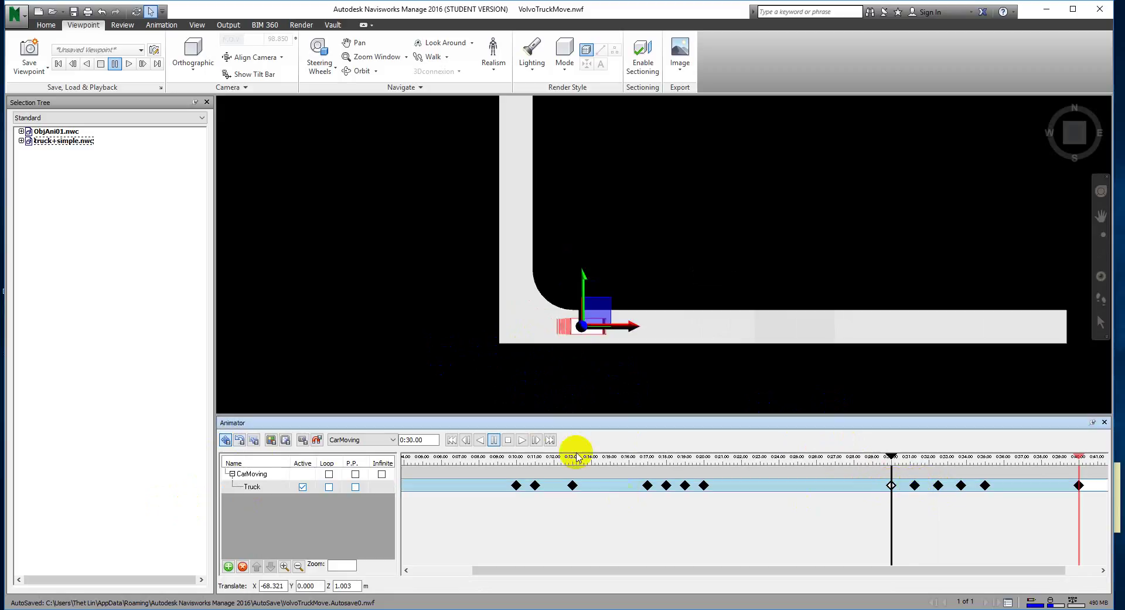
left_click(522, 440)
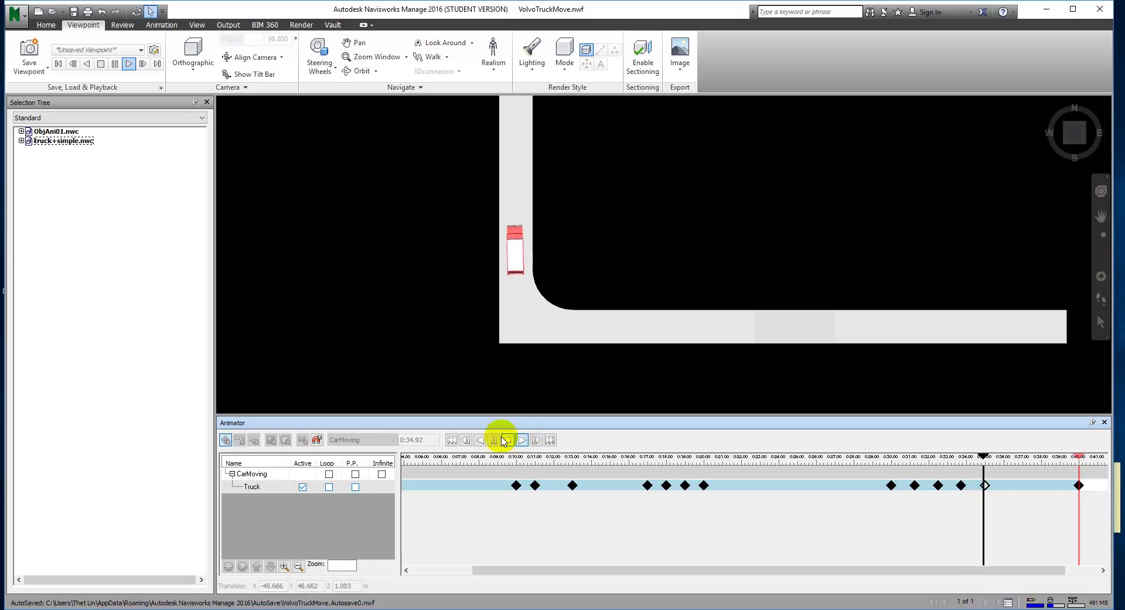
left_click(494, 440)
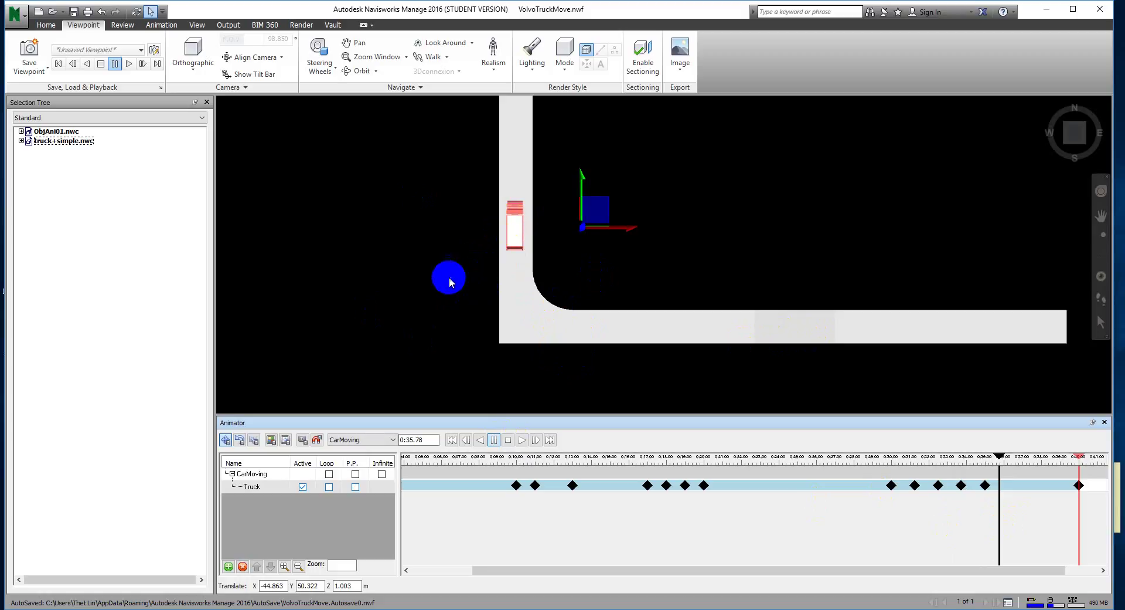
scroll(524, 264, "up", 2)
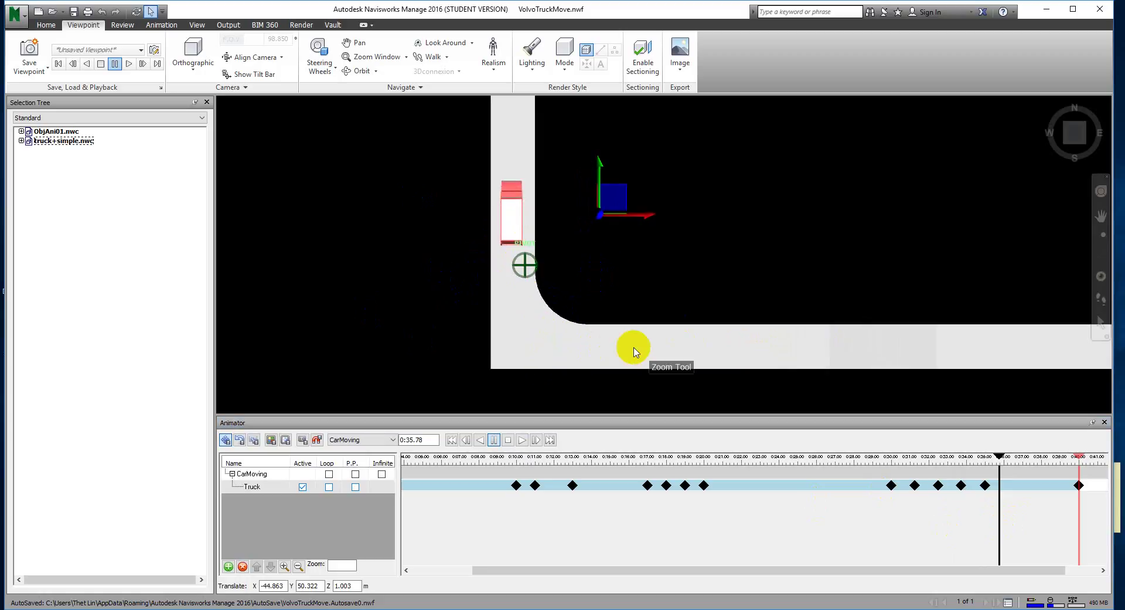
Review the truck's ramp positions in front view at the 0:00.00, 0:10.00, 0:17.00 and 0:20.00 keyframes
scroll(525, 257, "up", 1)
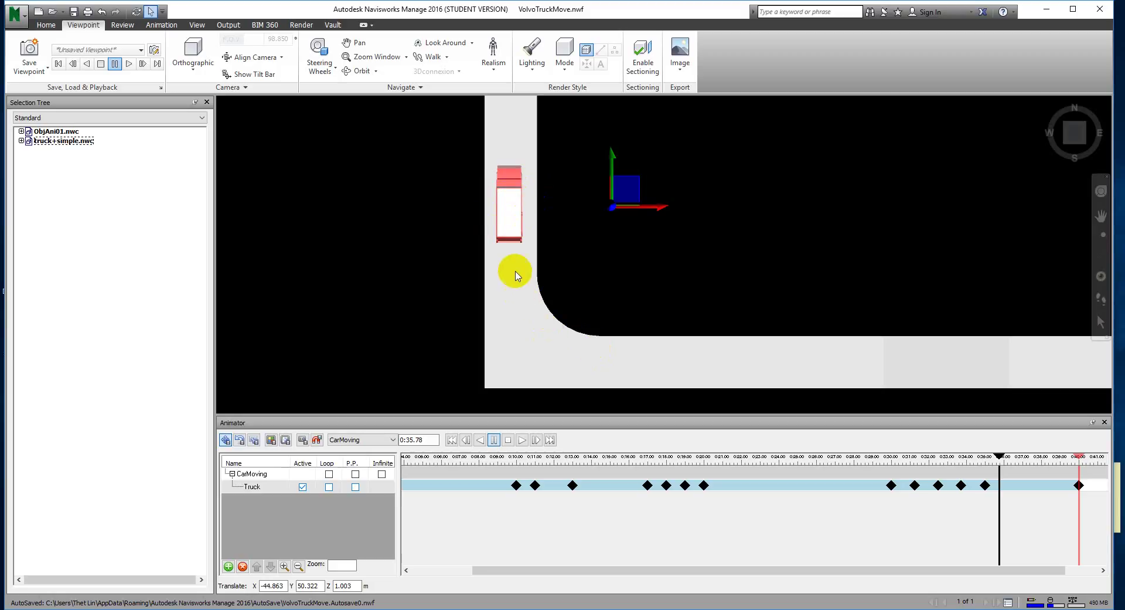
left_click(534, 242)
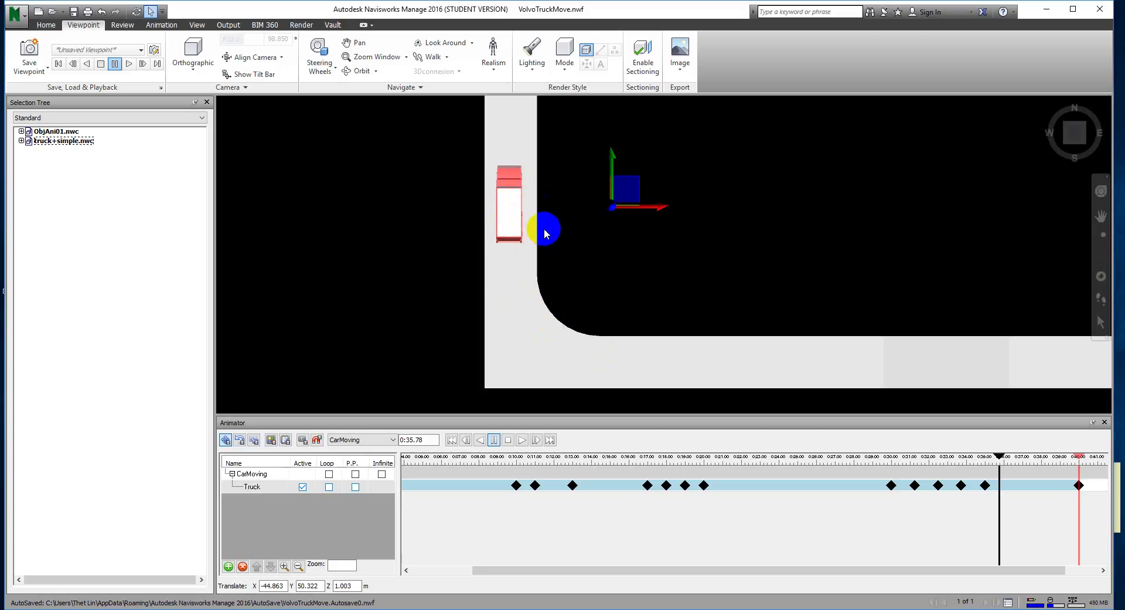
scroll(544, 228, "down", 3)
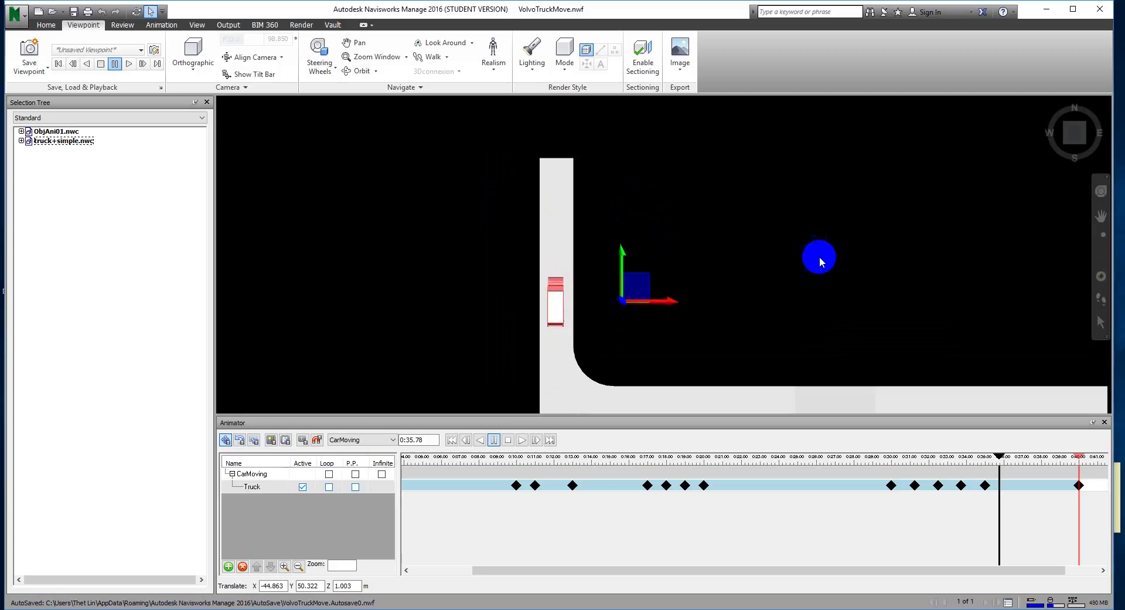
left_click(1076, 153)
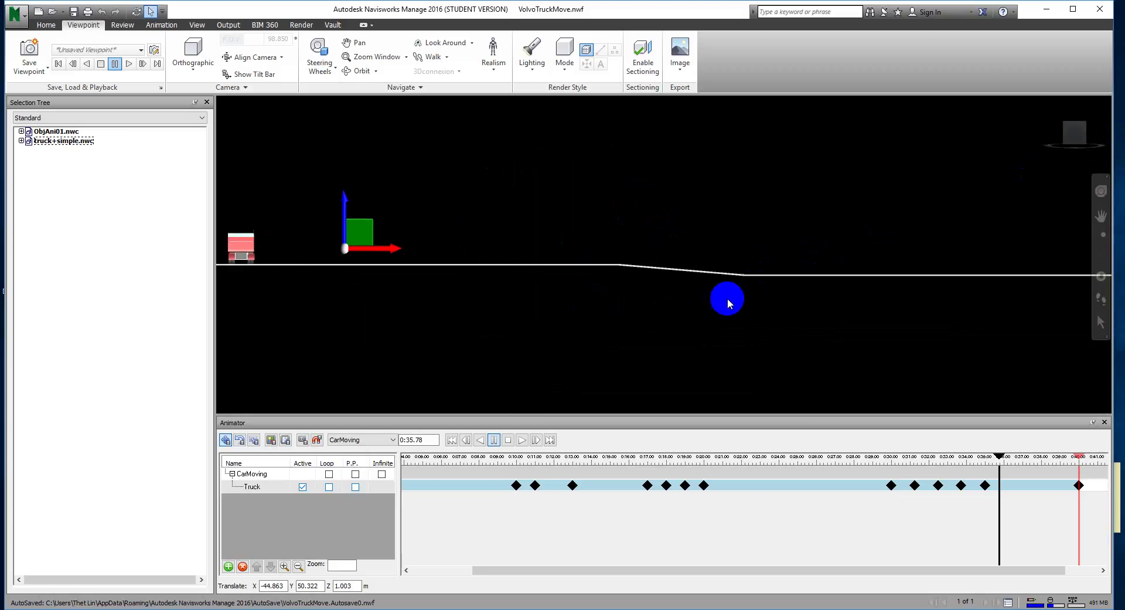
left_click(460, 570)
left_click(403, 485)
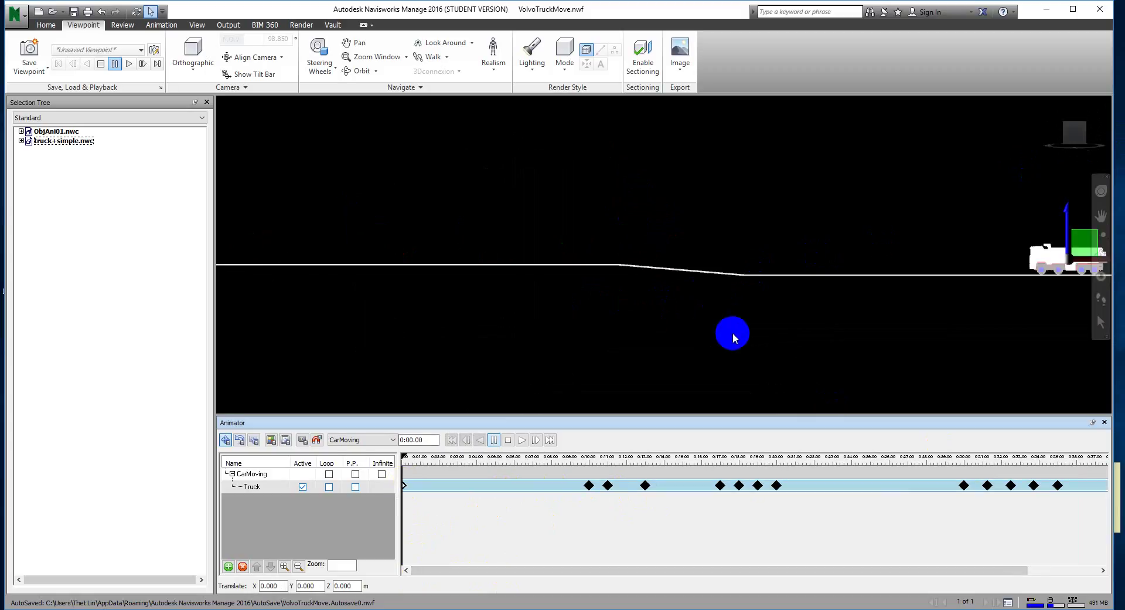
middle_click_drag(891, 325, 814, 340)
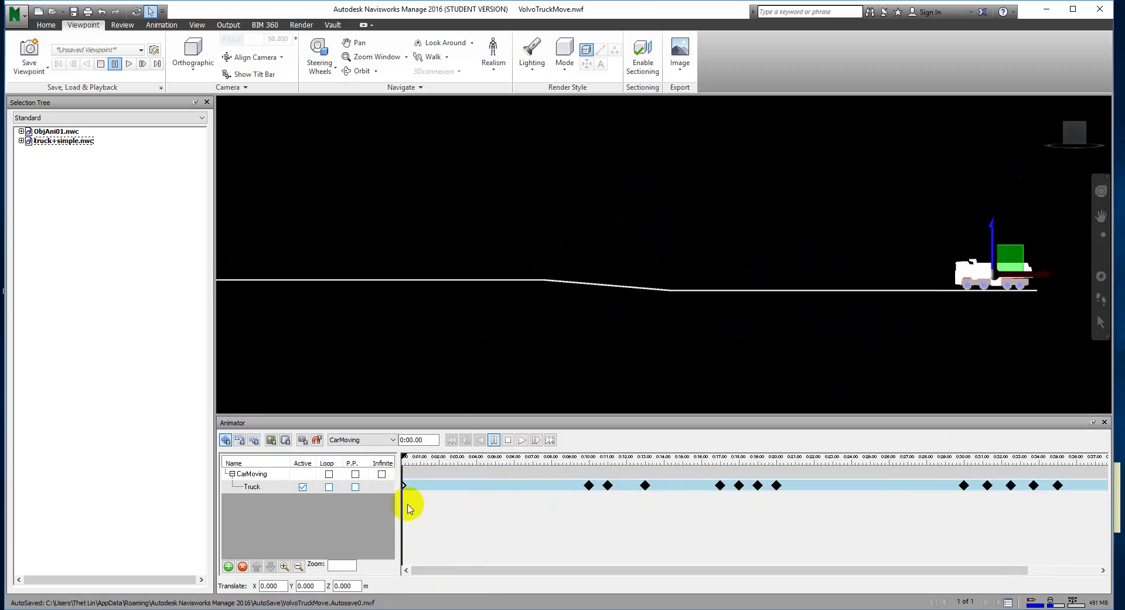
left_click(588, 485)
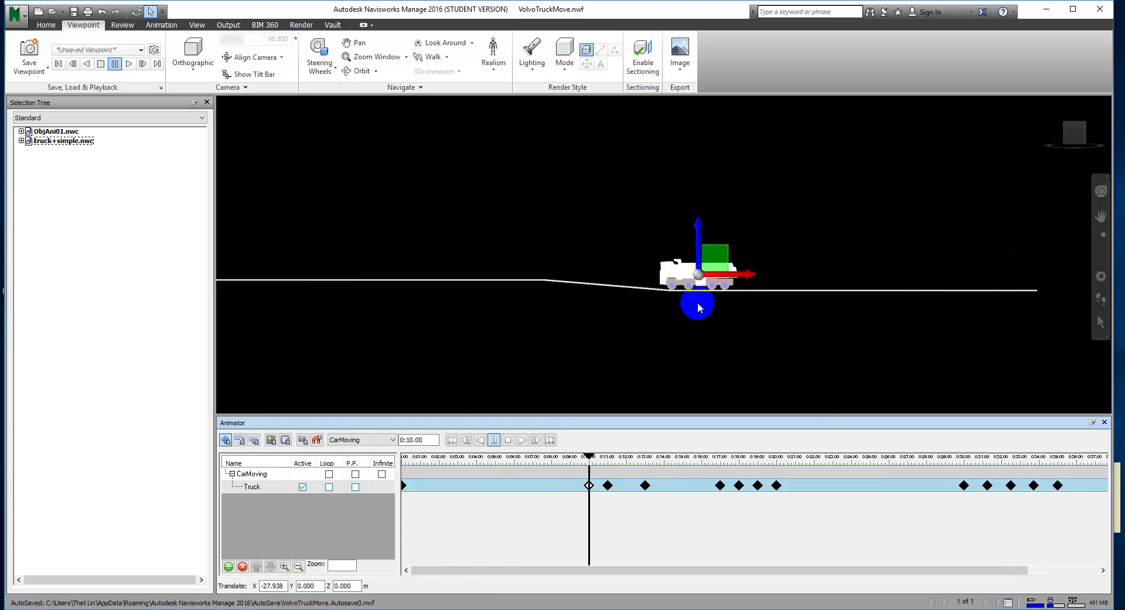
left_click(720, 486)
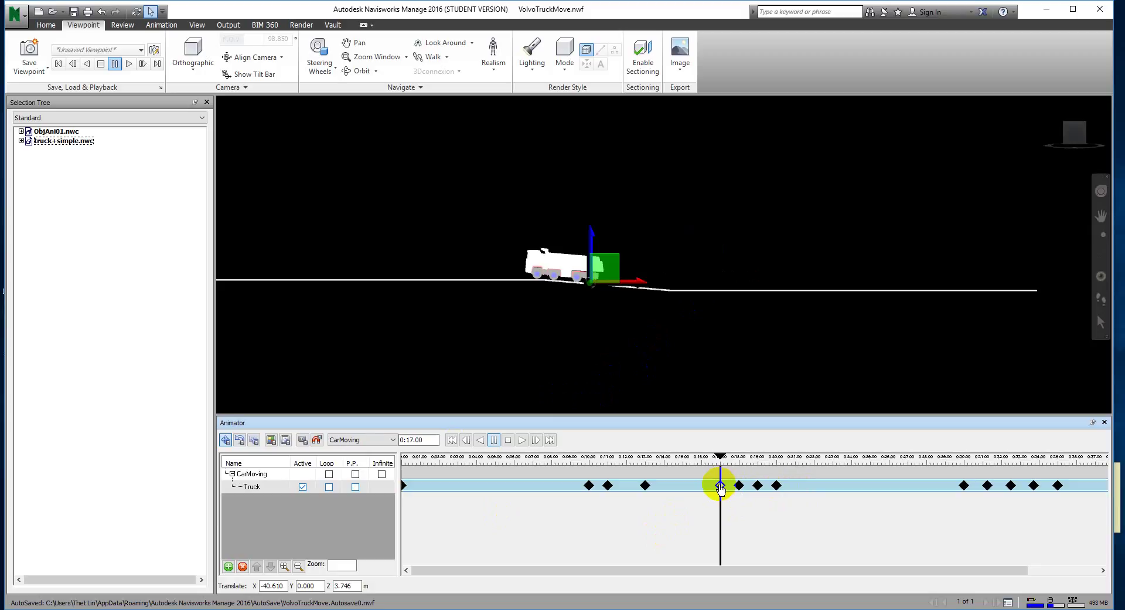
left_click(778, 485)
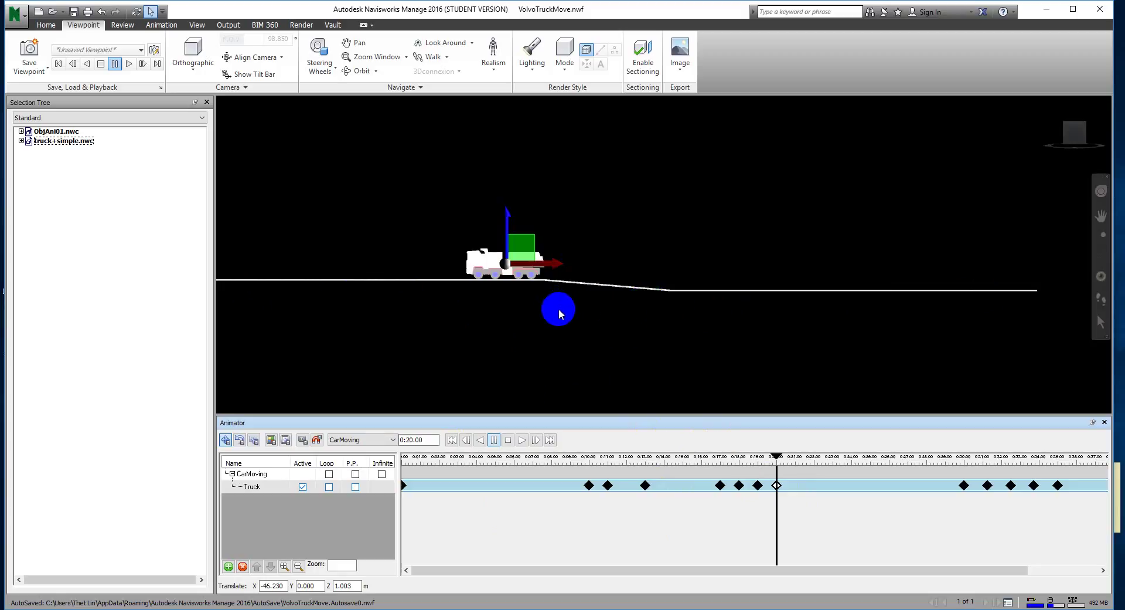
Show the whole road and the truck at 0:20.00 from an isometric corner view
middle_click_drag(580, 311, 609, 317)
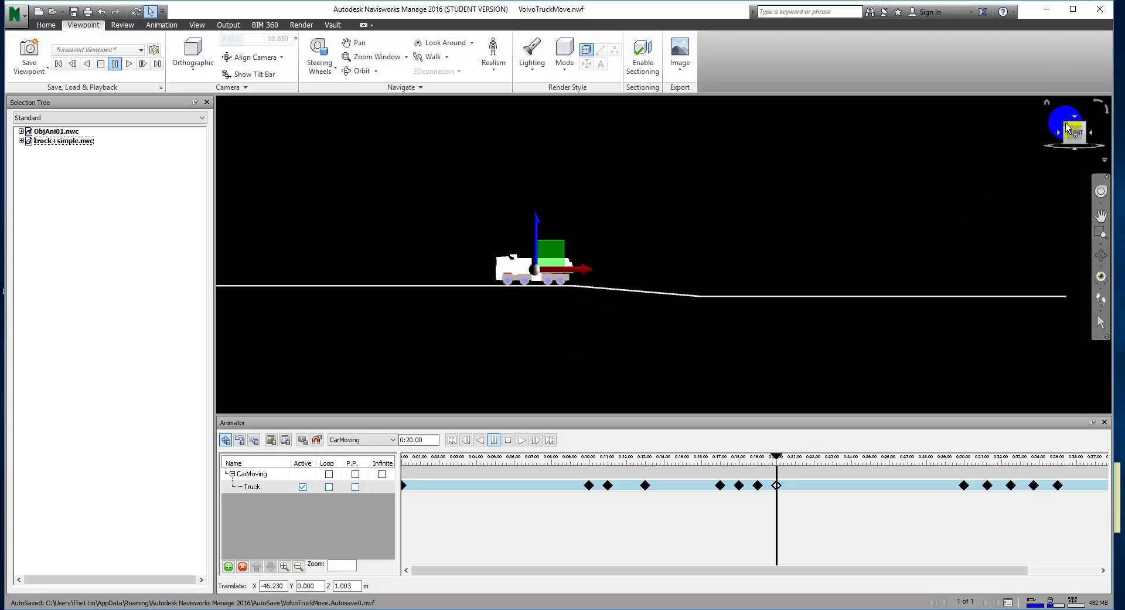
left_click(1068, 126)
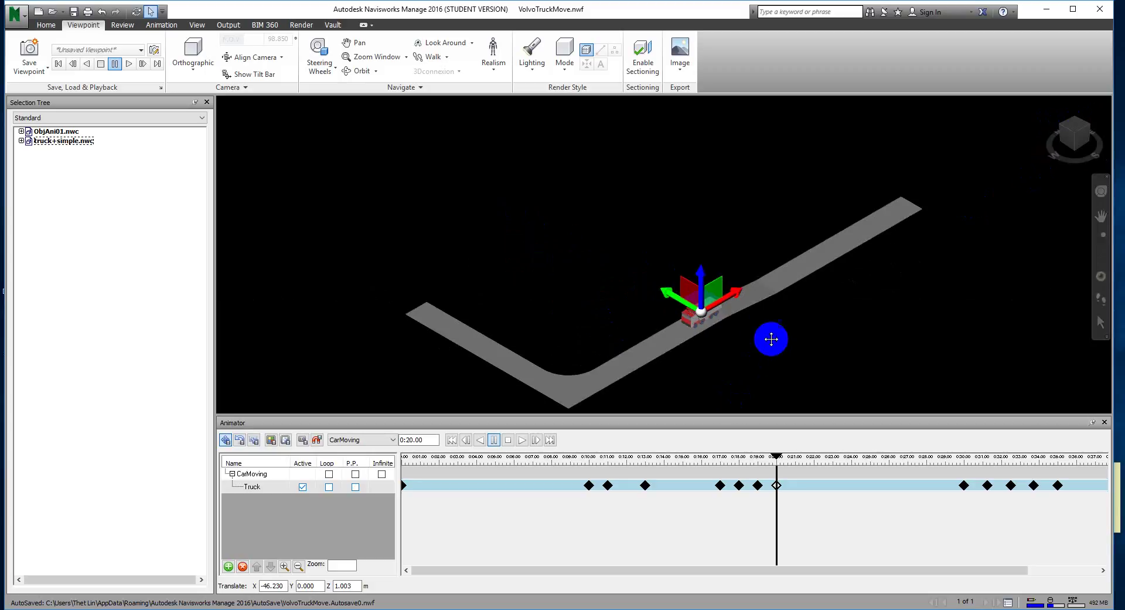
middle_click_drag(771, 339, 773, 330)
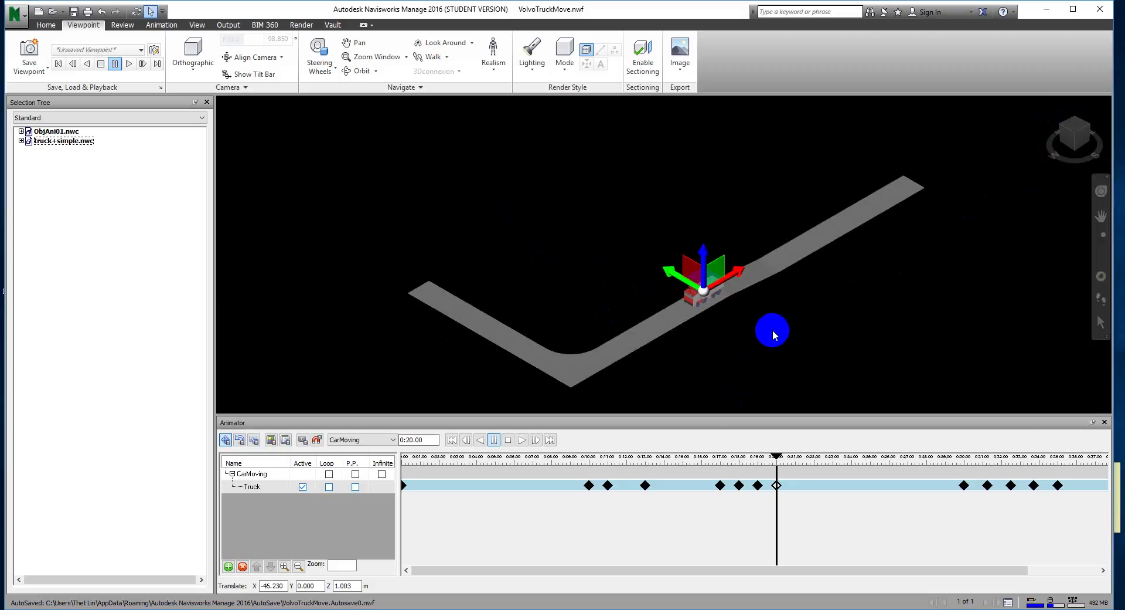